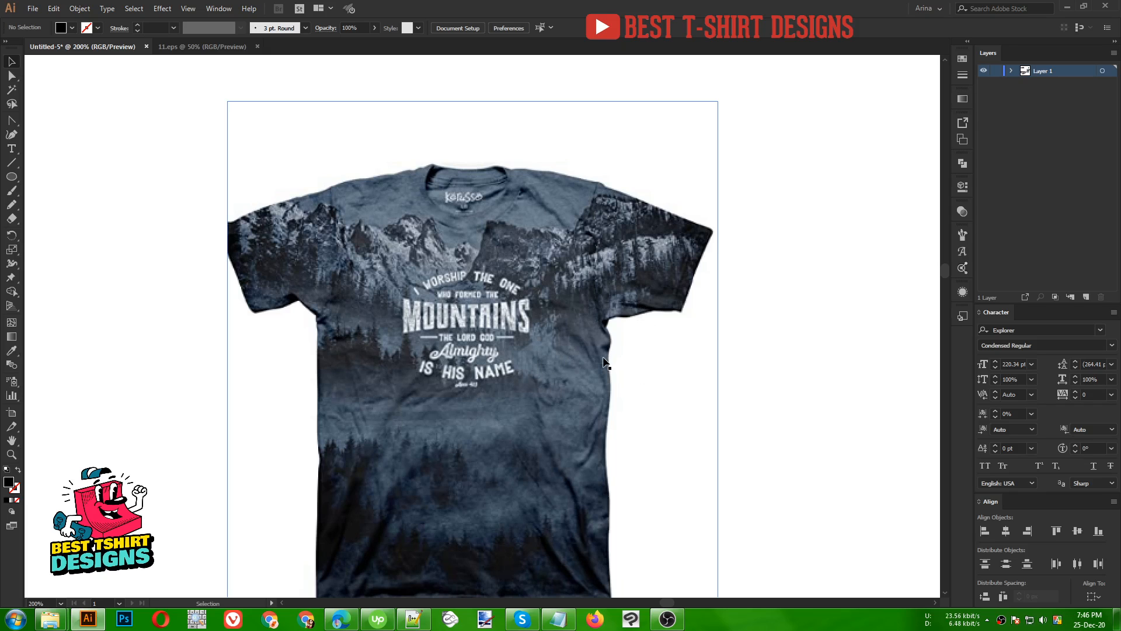
# Examine the reference T-shirt, the artboard's contents and the quote's separate text lines.
pyautogui.scroll(-1, 608, 360)
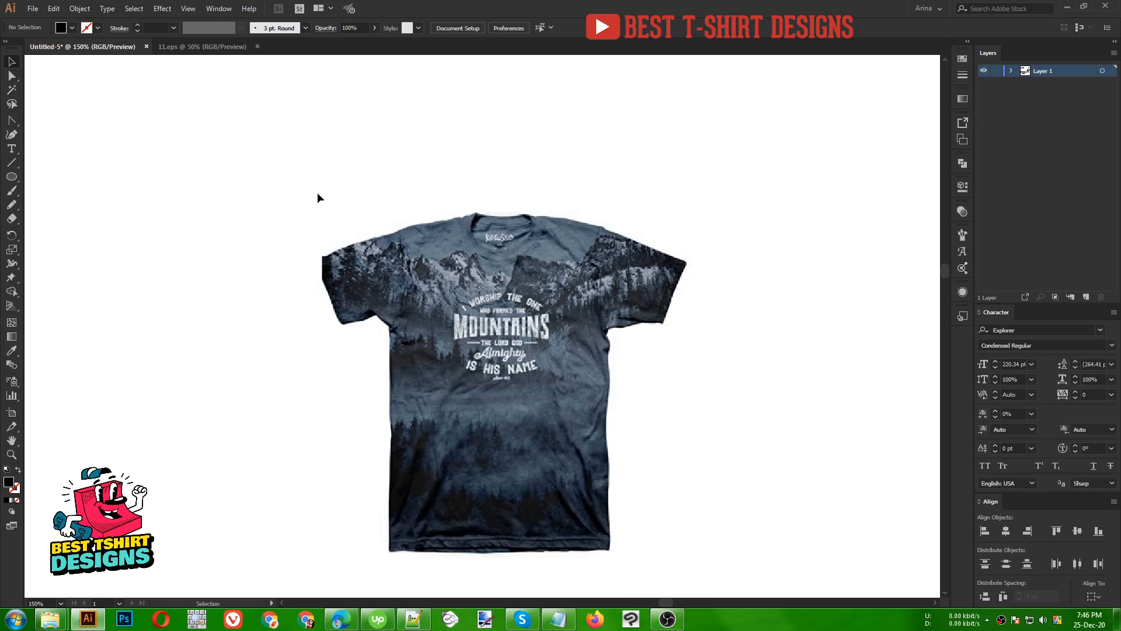
pyautogui.scroll(-4, 743, 250)
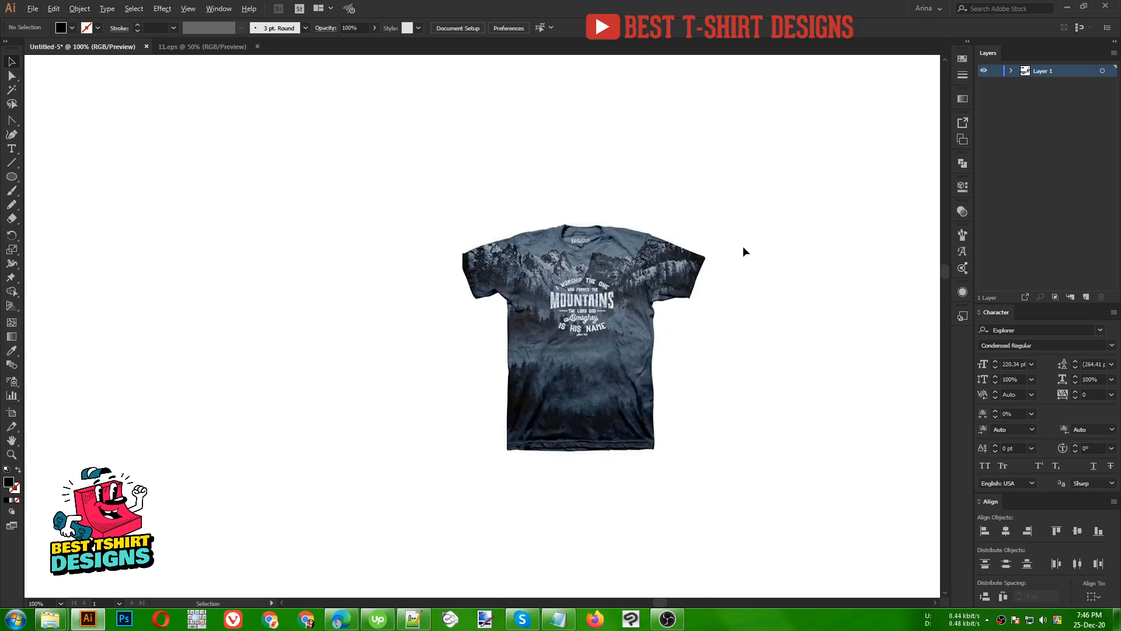
pyautogui.scroll(-1, 744, 245)
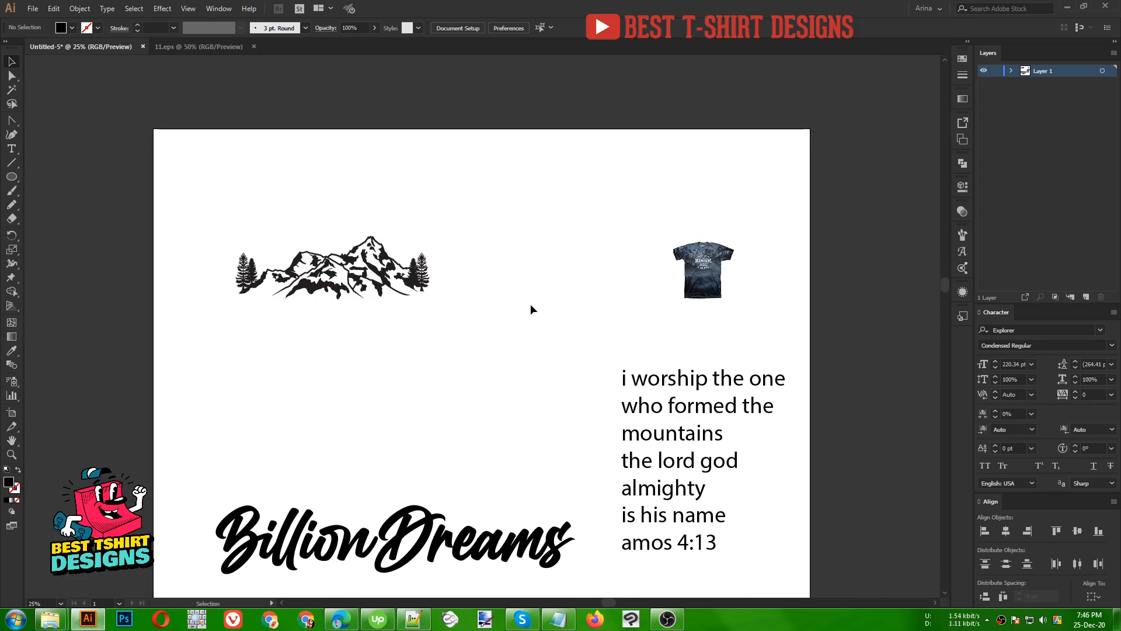
pyautogui.scroll(-3, 531, 304)
pyautogui.scroll(-2, 530, 304)
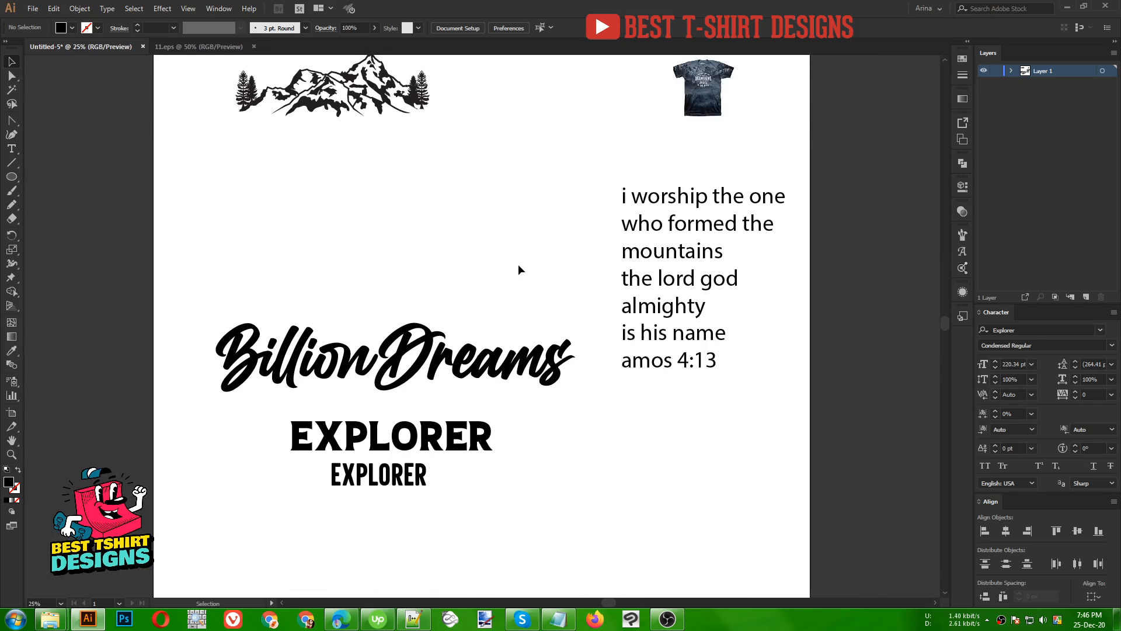
pyautogui.moveTo(667, 183); pyautogui.dragTo(740, 433)
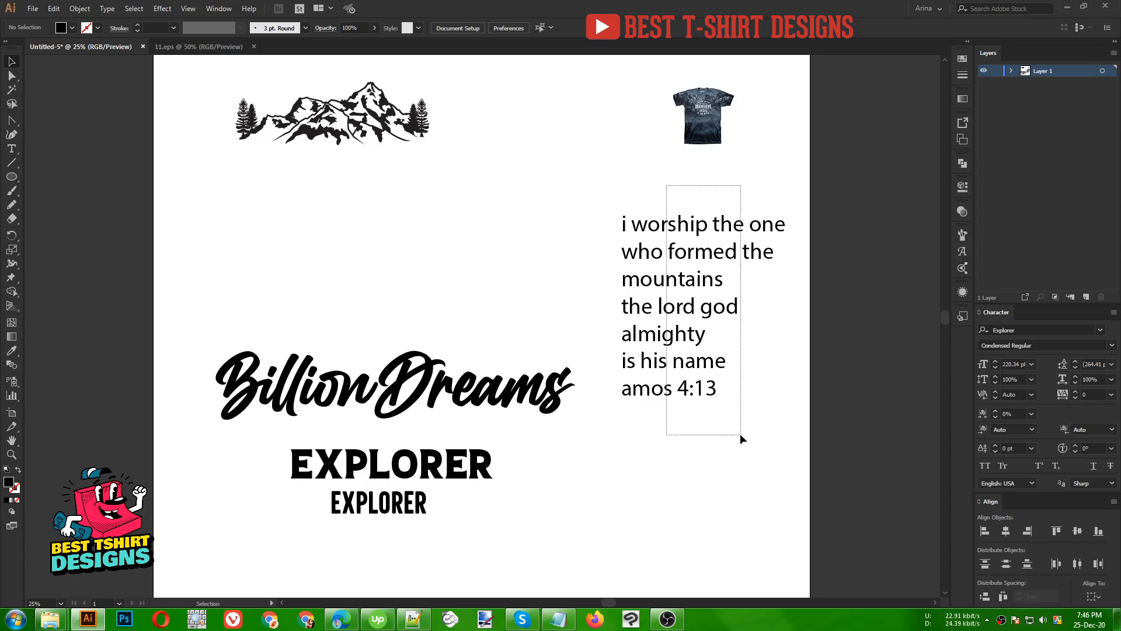
pyautogui.click(552, 207)
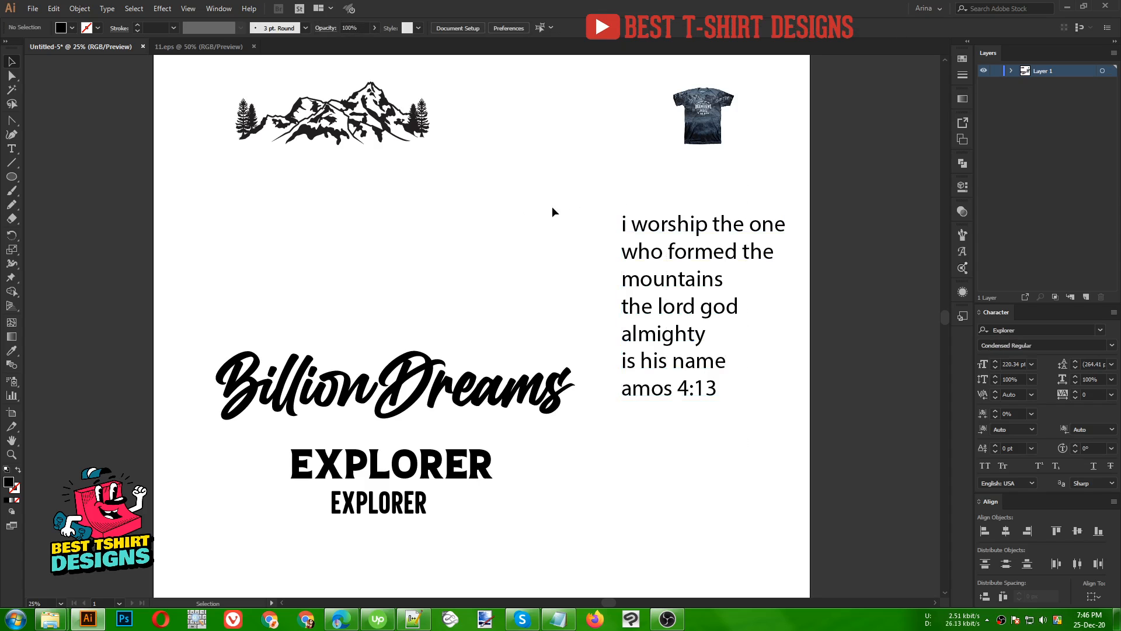
pyautogui.moveTo(643, 191); pyautogui.dragTo(766, 433)
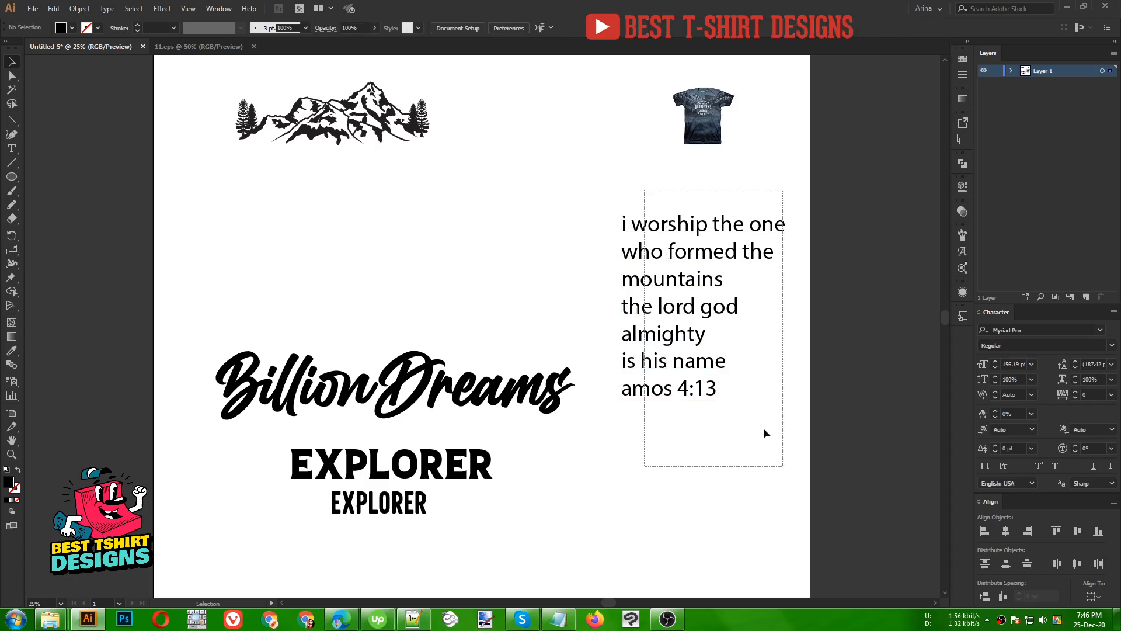
pyautogui.click(687, 444)
# Move the Billion Dreams and two EXPLORER font samples slightly up on the artboard.
pyautogui.moveTo(333, 288); pyautogui.dragTo(446, 545)
pyautogui.moveTo(418, 403); pyautogui.dragTo(404, 360)
pyautogui.click(502, 501)
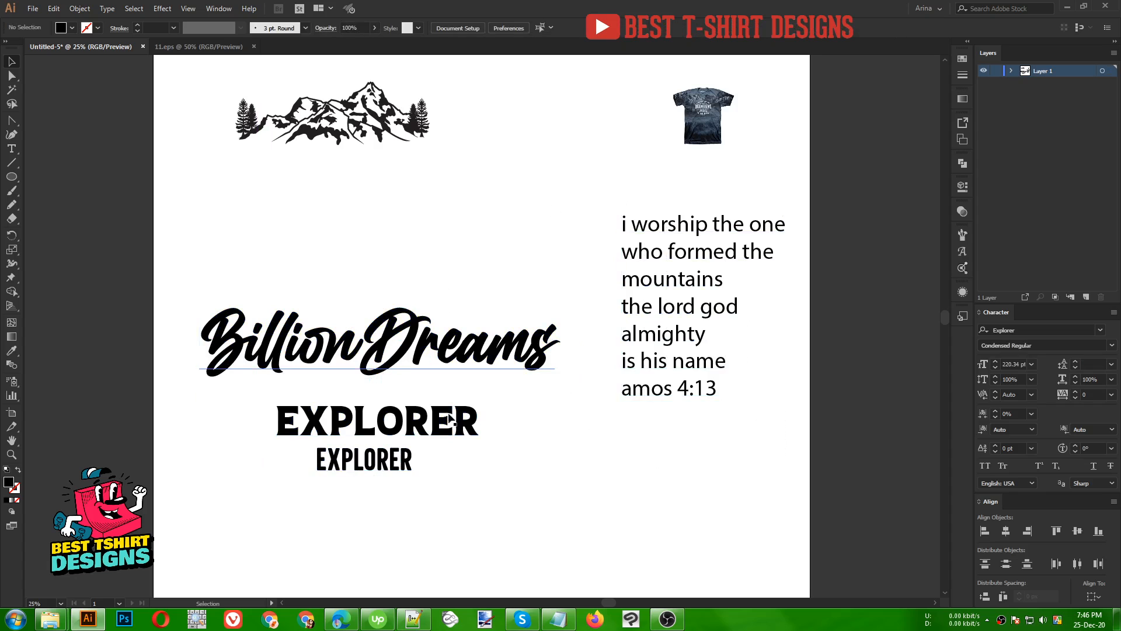
# Inspect the fonts used by the Billion Dreams lettering and the two EXPLORER samples.
pyautogui.click(414, 349)
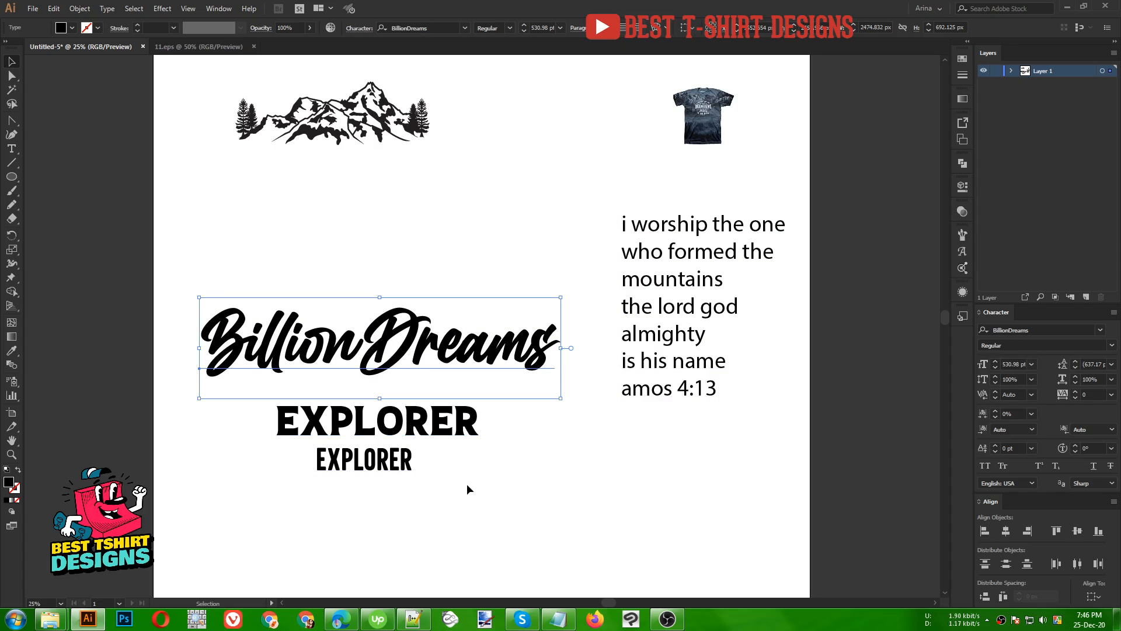
pyautogui.moveTo(470, 490); pyautogui.dragTo(324, 424)
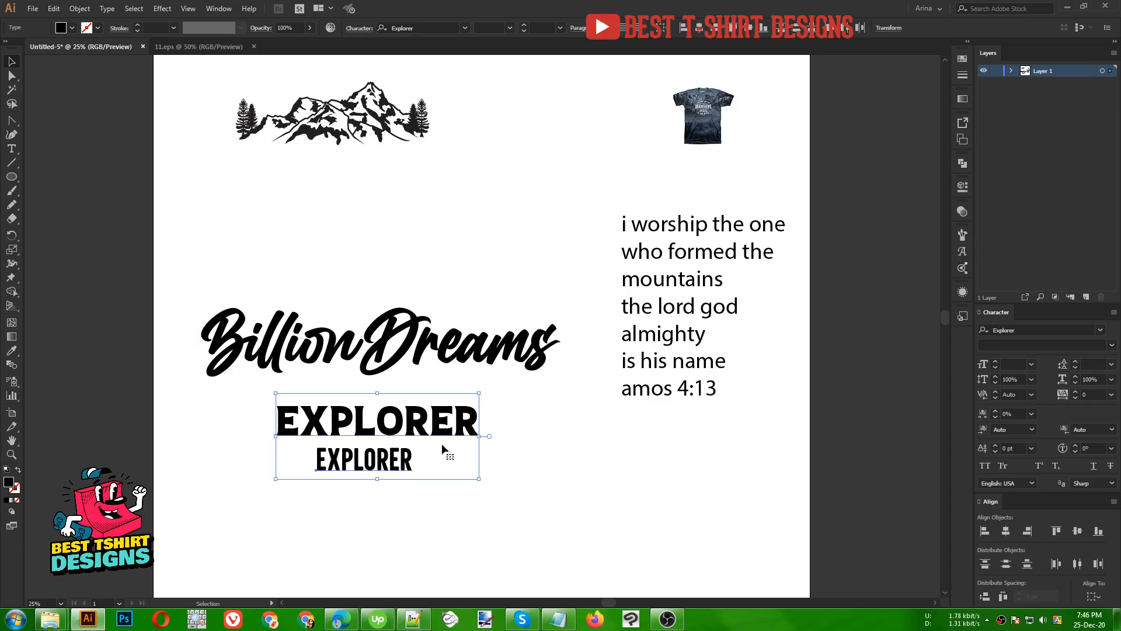
pyautogui.click(542, 477)
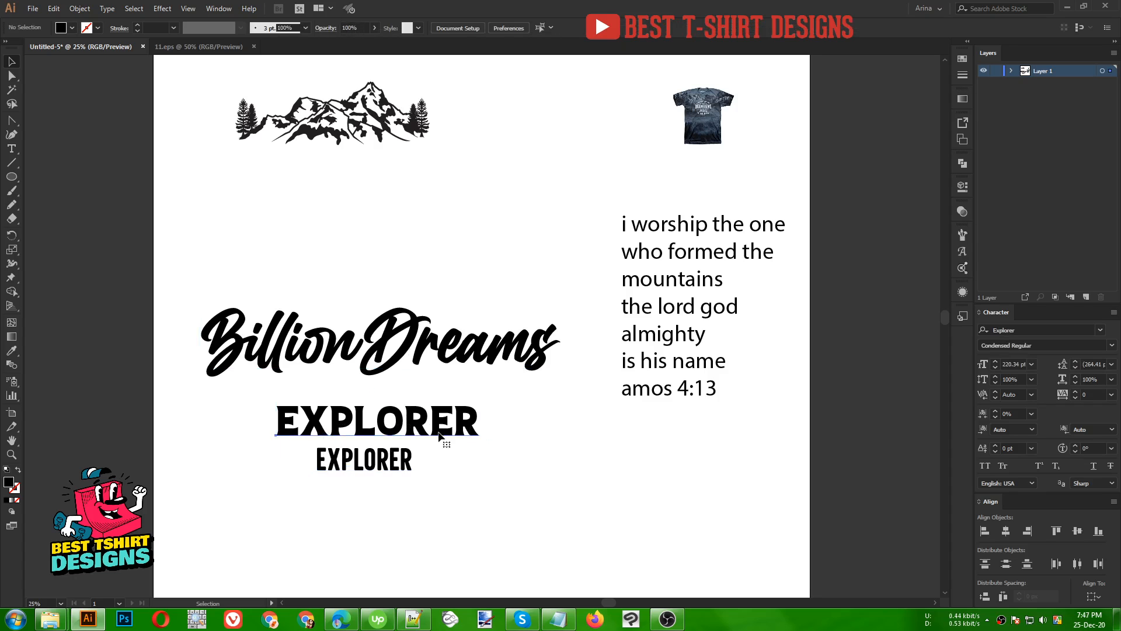
pyautogui.click(442, 437)
pyautogui.click(392, 462)
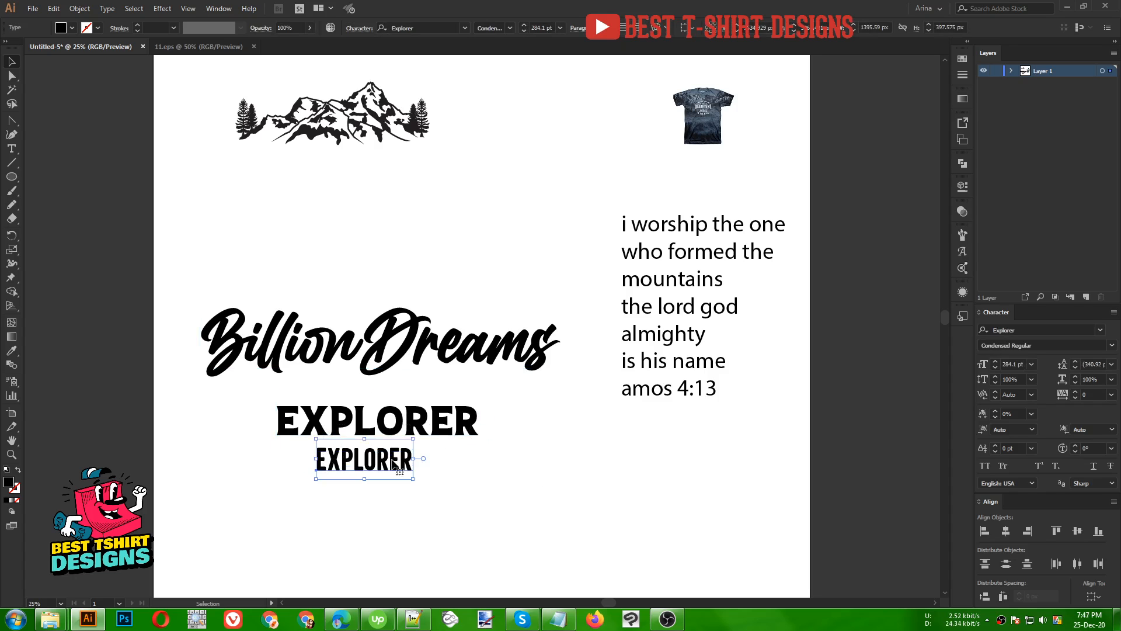
pyautogui.click(515, 482)
pyautogui.moveTo(260, 256); pyautogui.dragTo(500, 481)
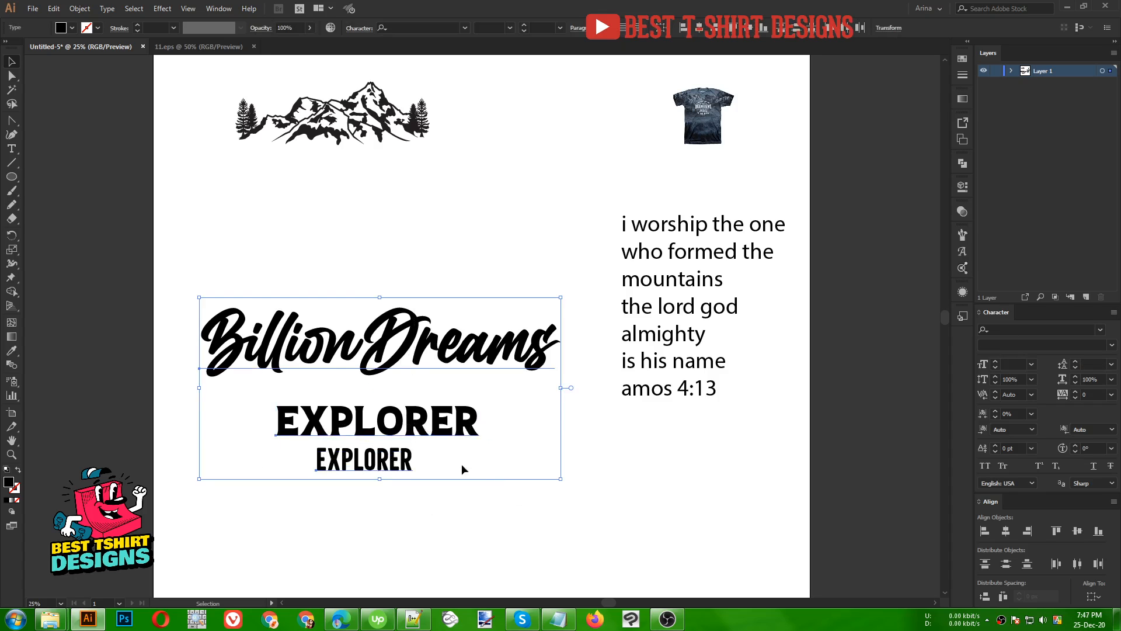
pyautogui.click(523, 509)
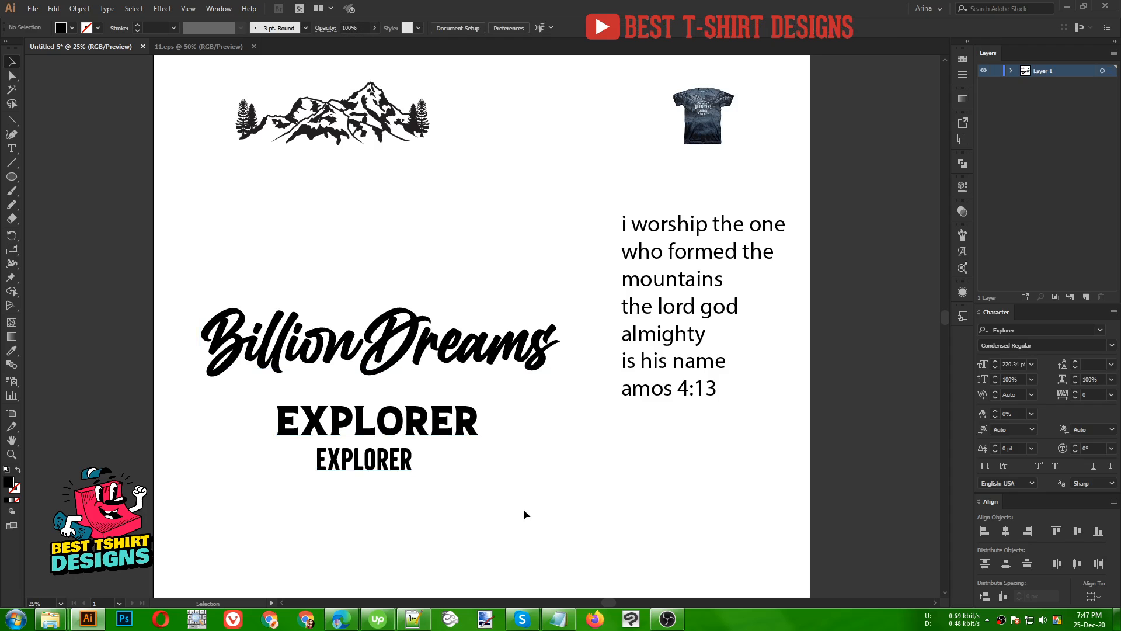
# Move the three font samples down to free space beneath the mountain illustration.
pyautogui.moveTo(273, 241); pyautogui.dragTo(407, 518)
pyautogui.moveTo(484, 447); pyautogui.dragTo(485, 491)
pyautogui.click(436, 322)
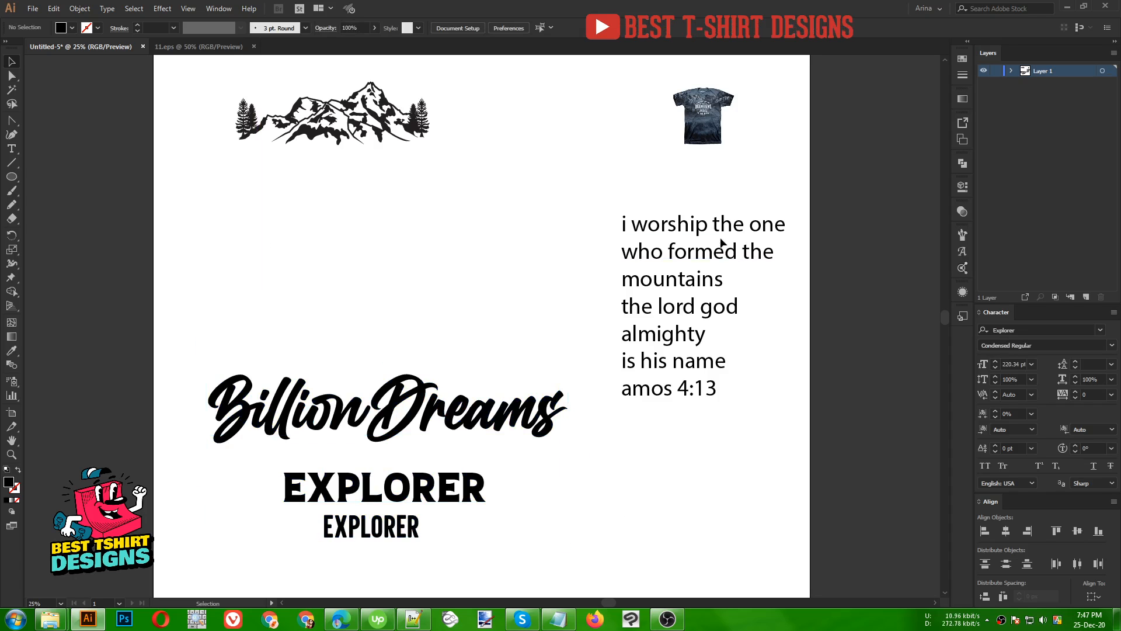
# Pull the word "mountains" out of the quote and place it below the mountain illustration.
pyautogui.moveTo(681, 283); pyautogui.dragTo(378, 281)
pyautogui.scroll(4, 719, 90)
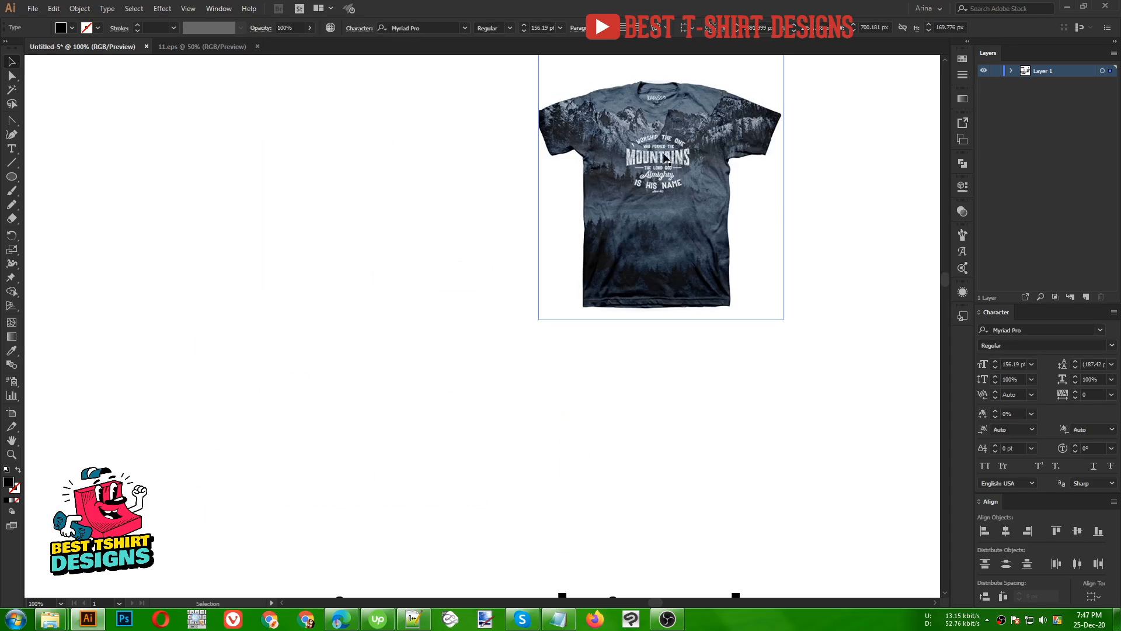
pyautogui.scroll(-4, 779, 176)
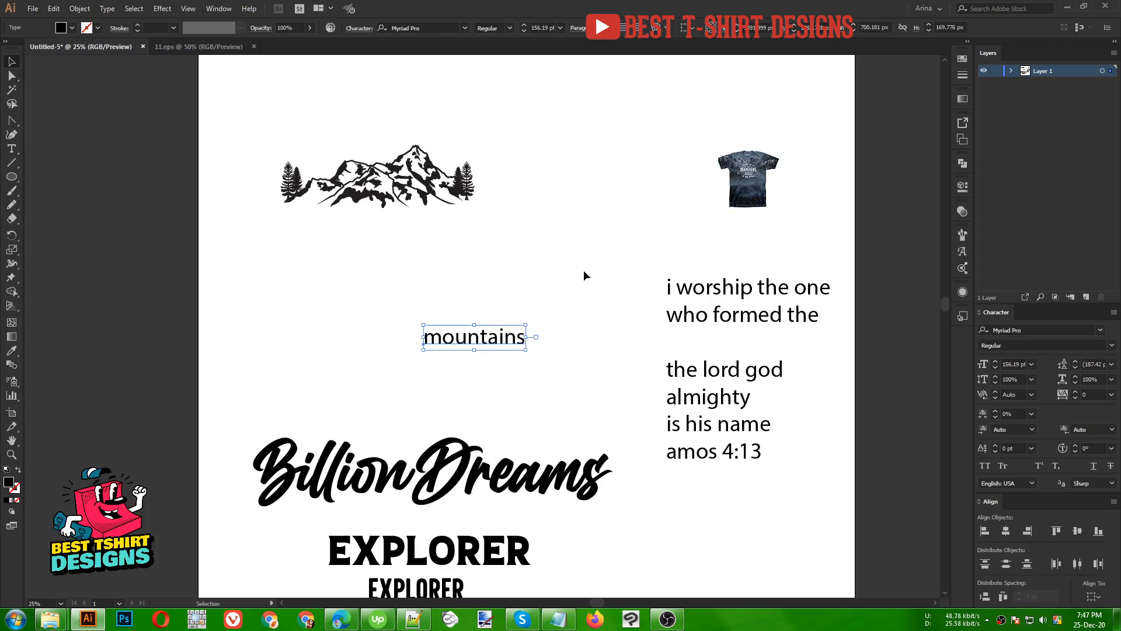
pyautogui.scroll(1, 494, 349)
pyautogui.moveTo(498, 347); pyautogui.dragTo(471, 339)
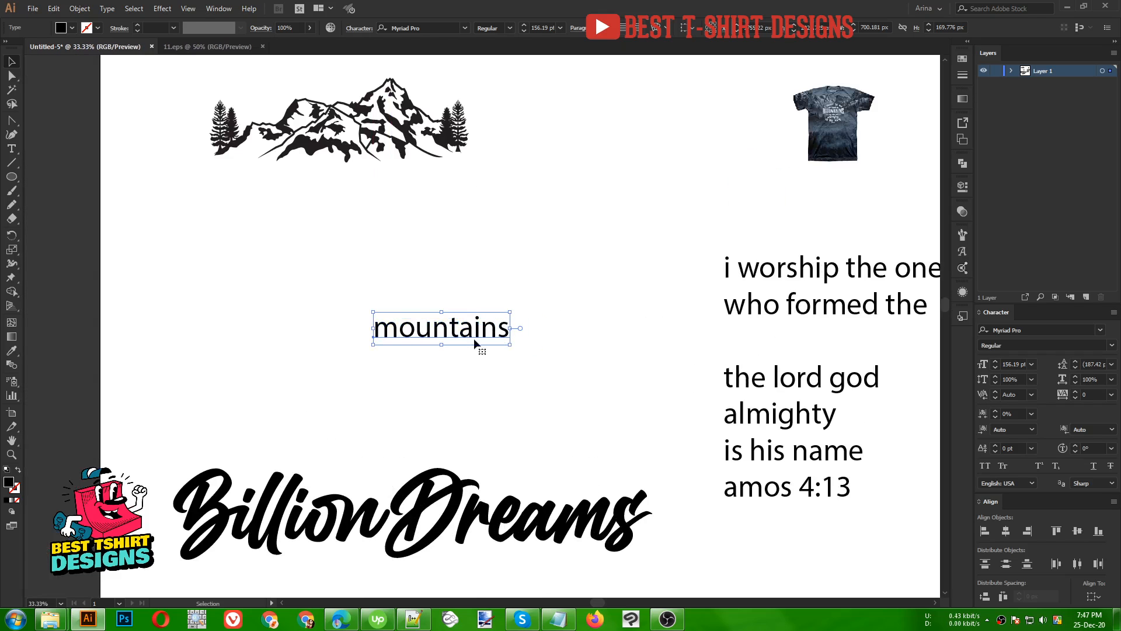
# Apply the Billion Dreams sample's text style to the word "mountains" with the Eyedropper and reposition the word.
pyautogui.press('i')
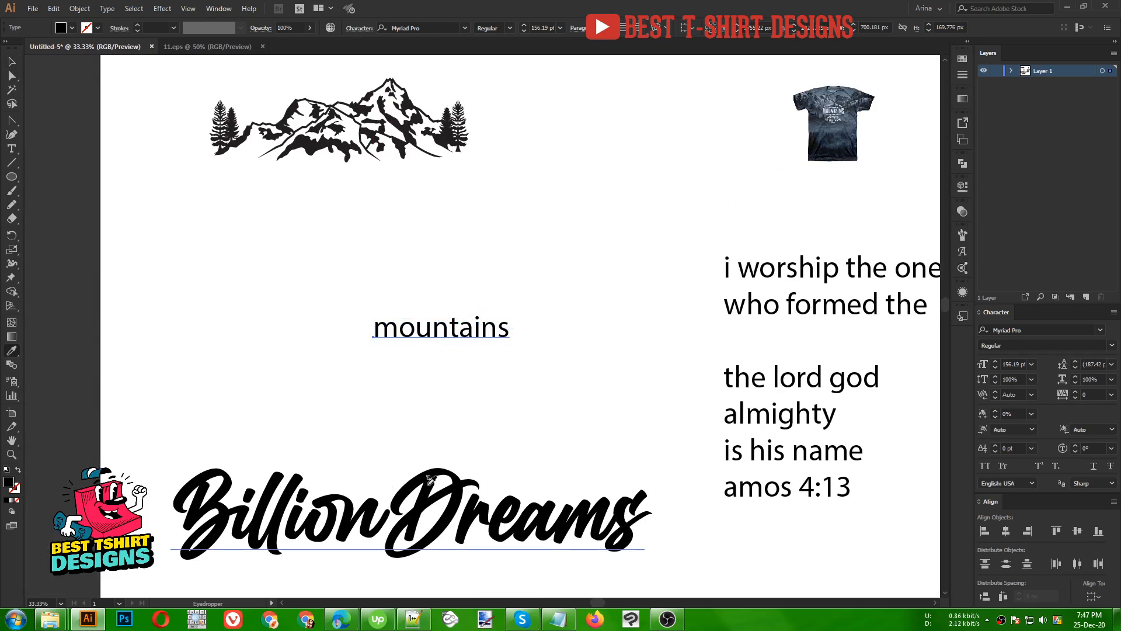
pyautogui.click(427, 486)
pyautogui.press('v')
pyautogui.moveTo(516, 316); pyautogui.dragTo(468, 314)
# Replace the first letter of "mountains" with a capital M.
pyautogui.press('t')
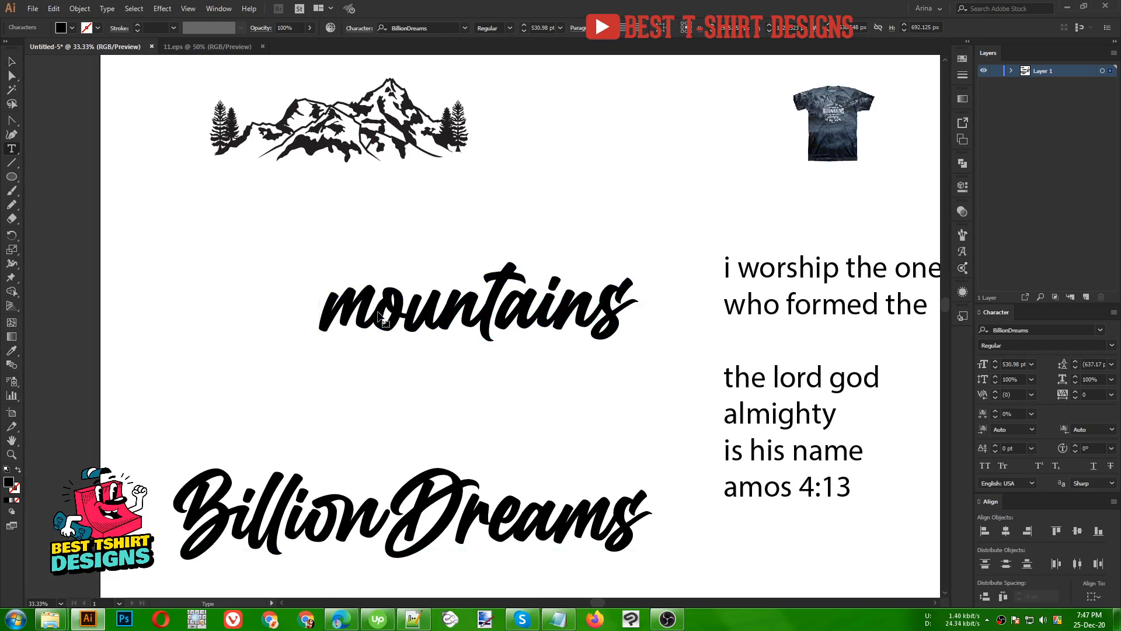
pyautogui.click(379, 316)
pyautogui.press('BackSpace')
pyautogui.write('M')
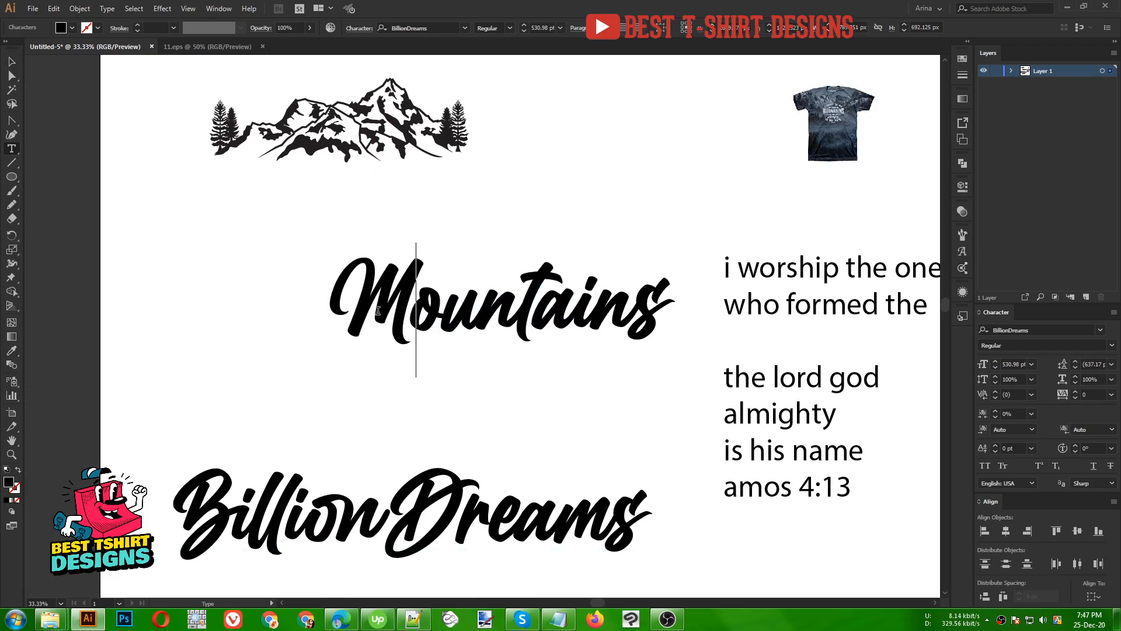
pyautogui.press('Escape')
# Move the three font samples off the artboard to its left and place the Mountains lettering lower on the artboard.
pyautogui.moveTo(508, 320); pyautogui.dragTo(390, 323)
pyautogui.scroll(-2, 471, 353)
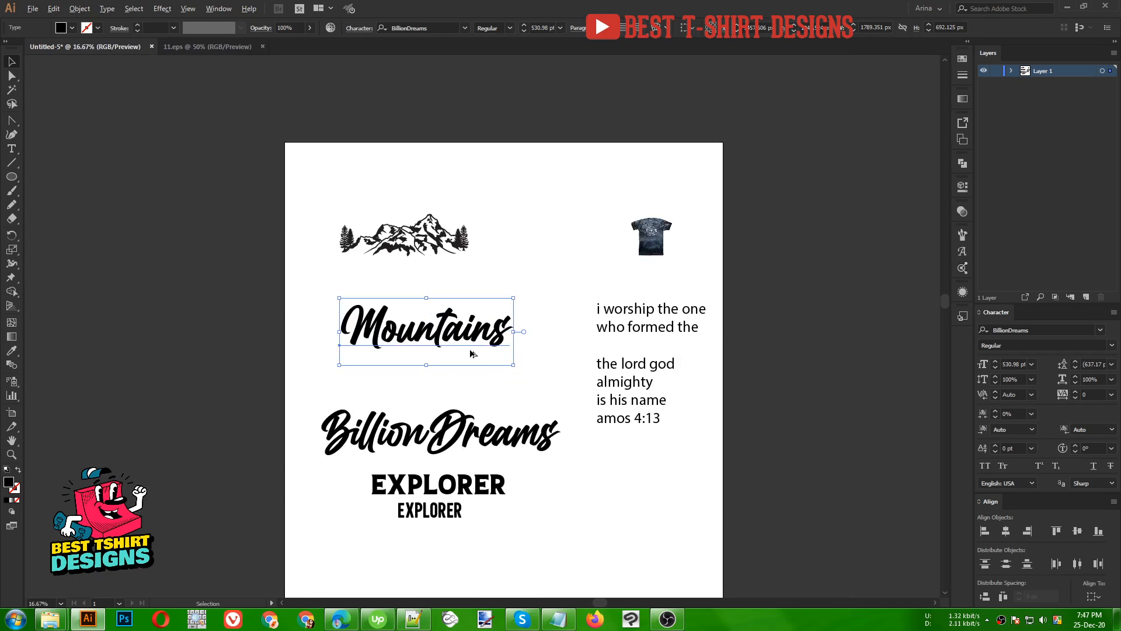
pyautogui.moveTo(401, 391); pyautogui.dragTo(126, 269)
pyautogui.moveTo(412, 345); pyautogui.dragTo(438, 432)
pyautogui.scroll(2, 438, 431)
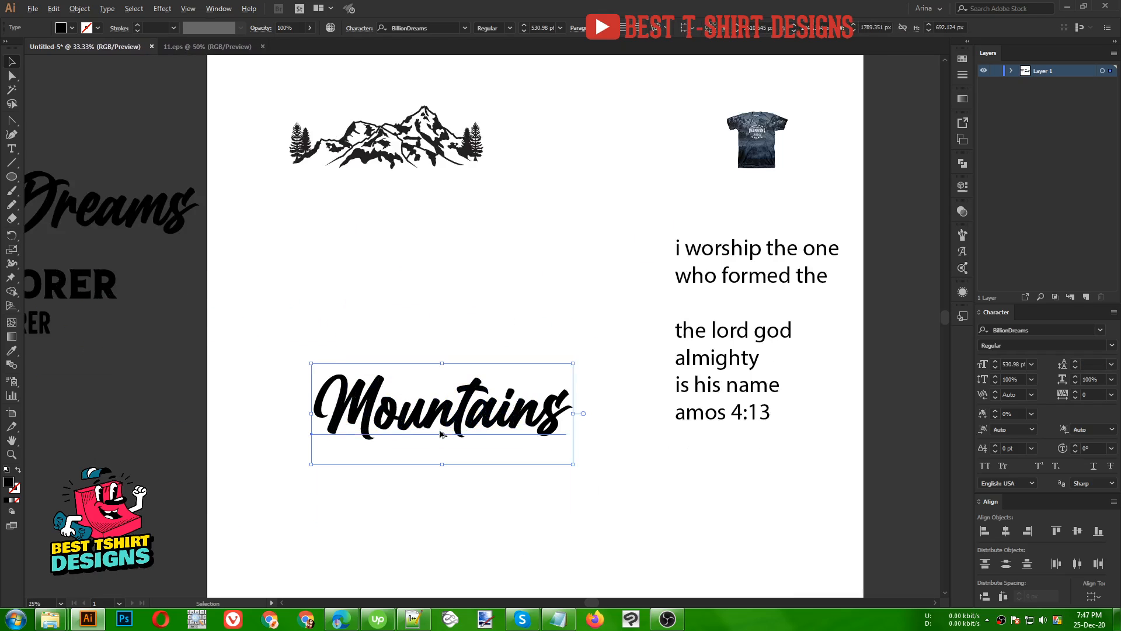
pyautogui.scroll(1, 630, 231)
pyautogui.click(629, 231)
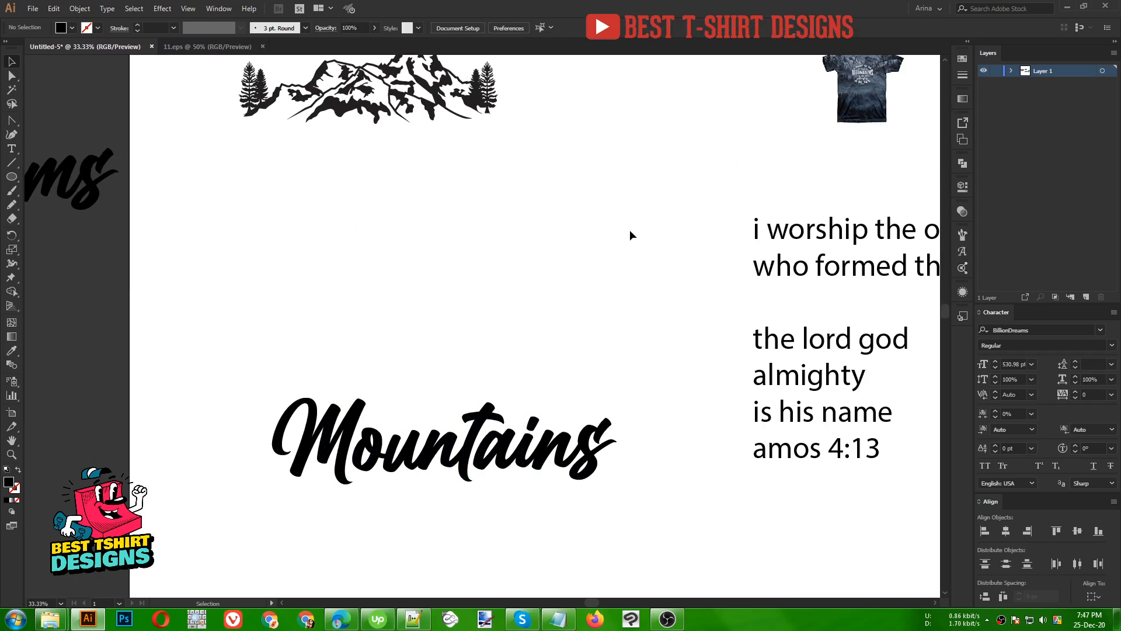
# Place the mountain illustration directly above the Mountains lettering, bringing the two close together.
pyautogui.scroll(1, 711, 190)
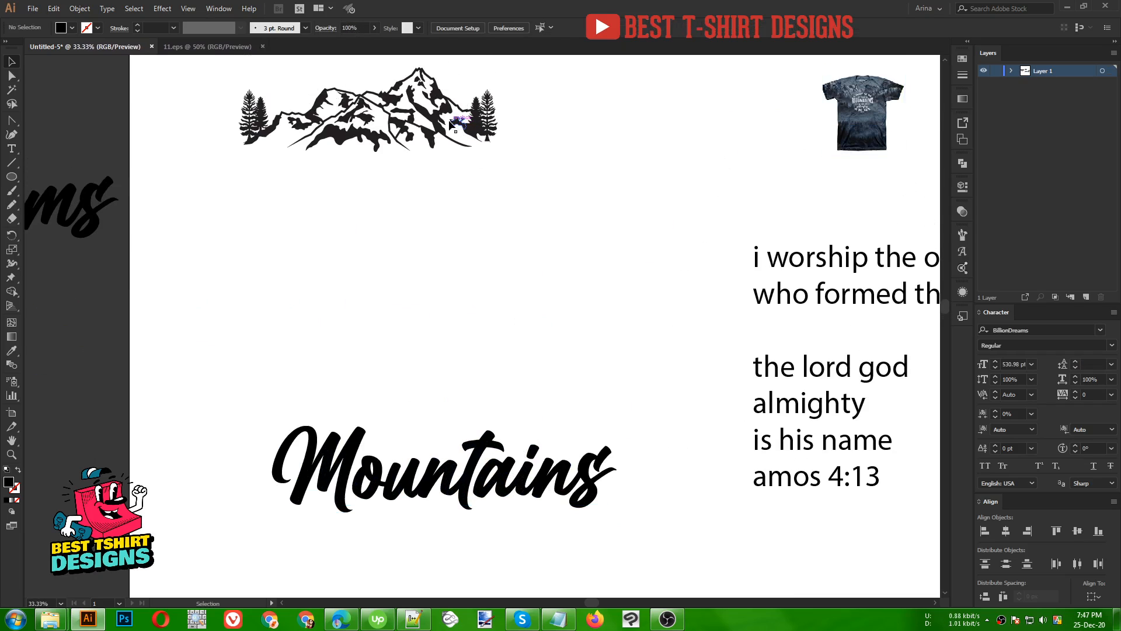
pyautogui.moveTo(481, 128); pyautogui.dragTo(534, 366)
pyautogui.moveTo(559, 459); pyautogui.dragTo(658, 321)
pyautogui.click(632, 305)
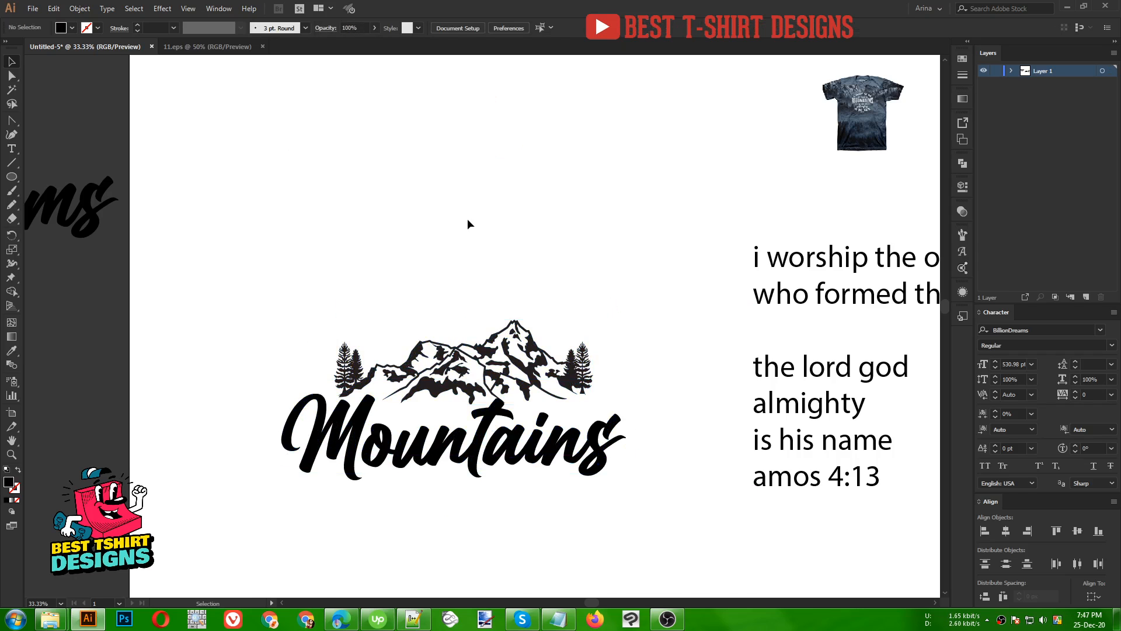
# Look over the mountain illustrations in the 11.eps document and return to the Untitled-5 design.
pyautogui.click(199, 50)
pyautogui.click(621, 356)
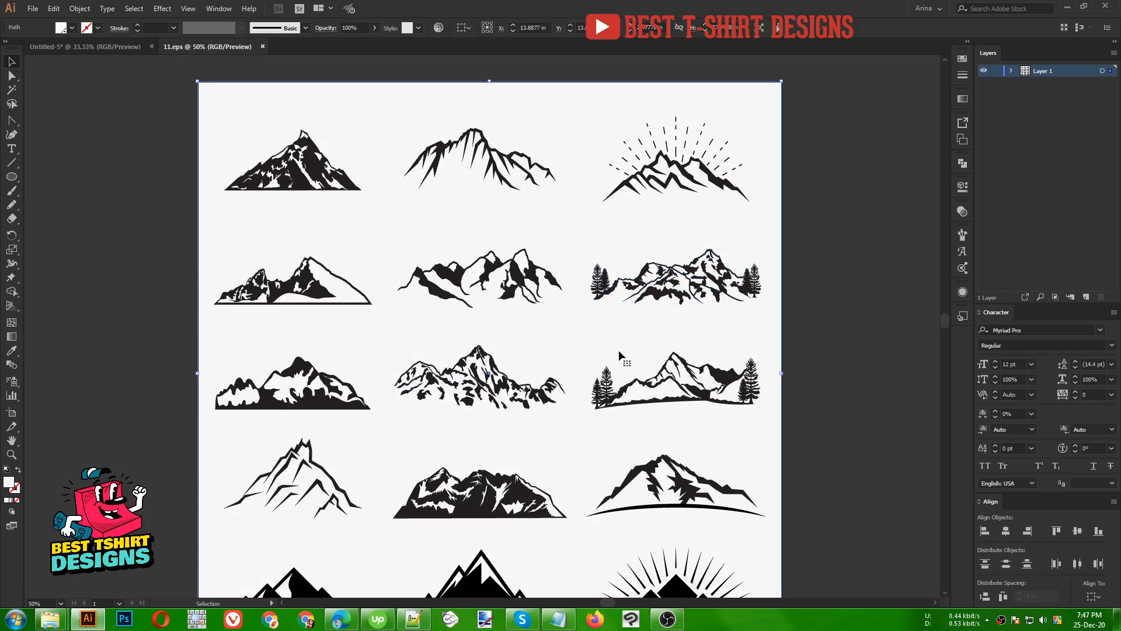
pyautogui.click(91, 48)
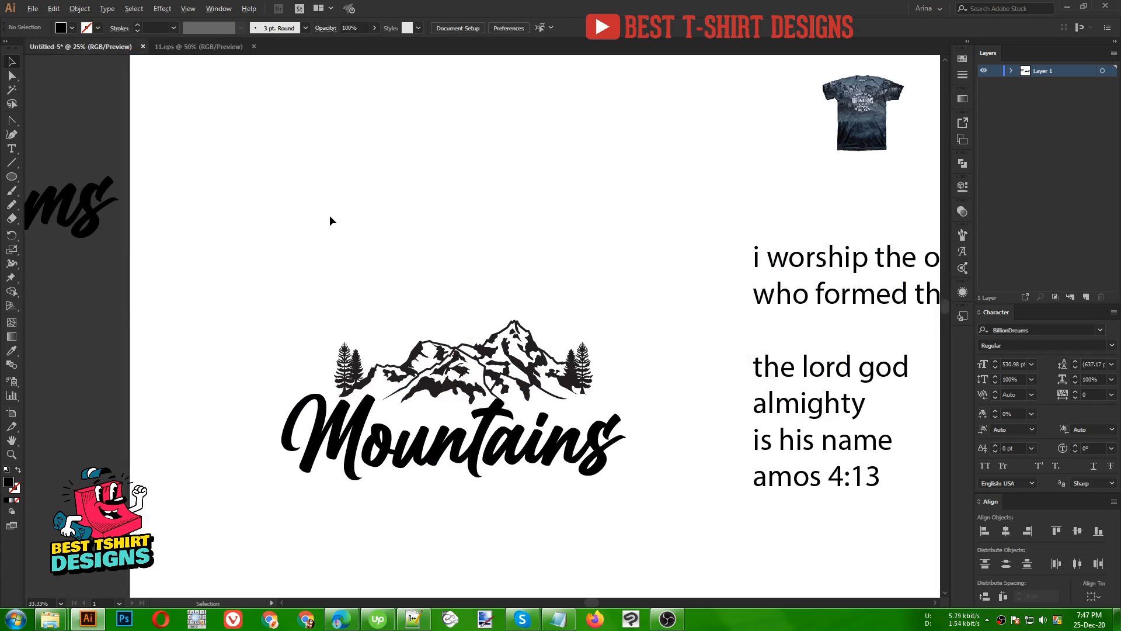
# Place "i worship the one" above the mountain illustration, append "who formed the" to it in place of the separate line.
pyautogui.hotkey('ctrl', '-')
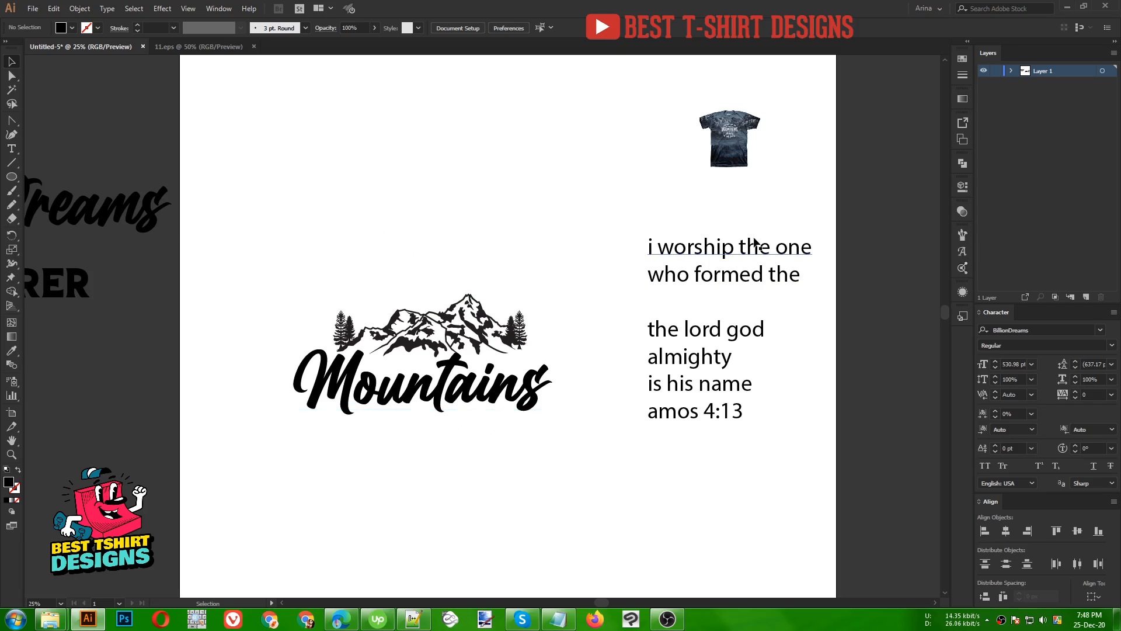
pyautogui.moveTo(742, 250); pyautogui.dragTo(414, 227)
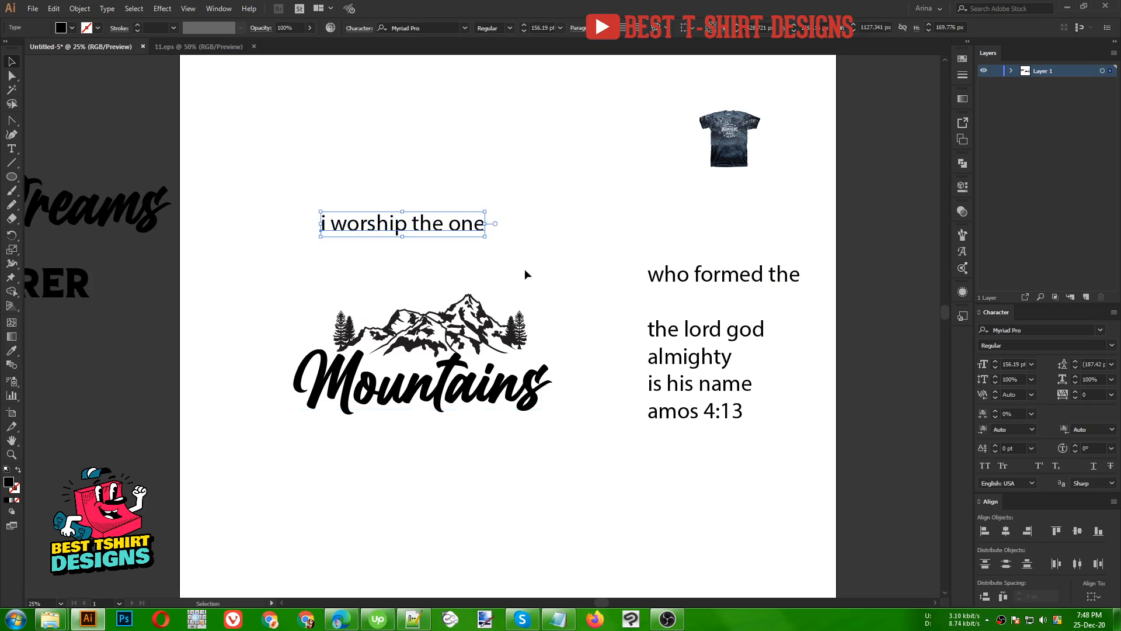
pyautogui.click(672, 274)
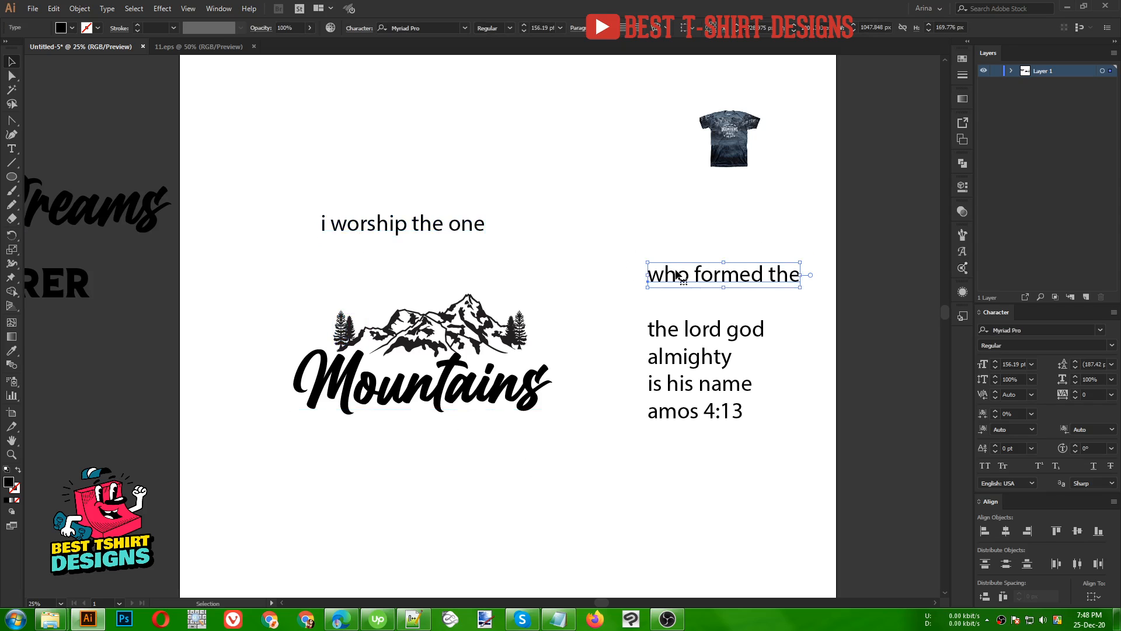
pyautogui.press('Delete')
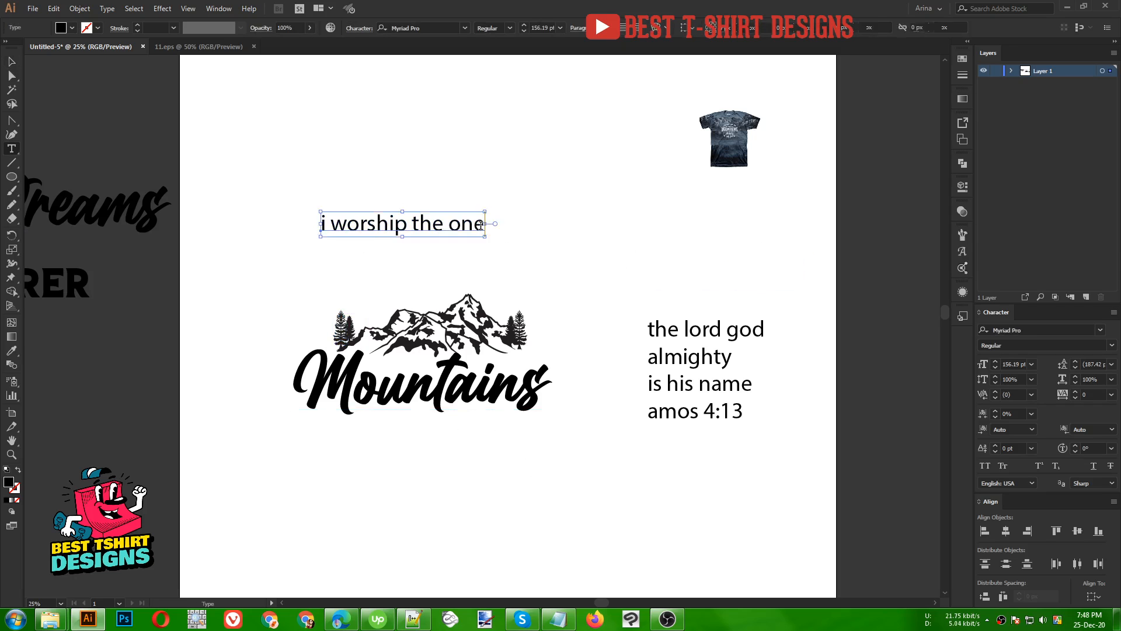
pyautogui.doubleClick(480, 226)
pyautogui.hotkey('ctrl', 'v')
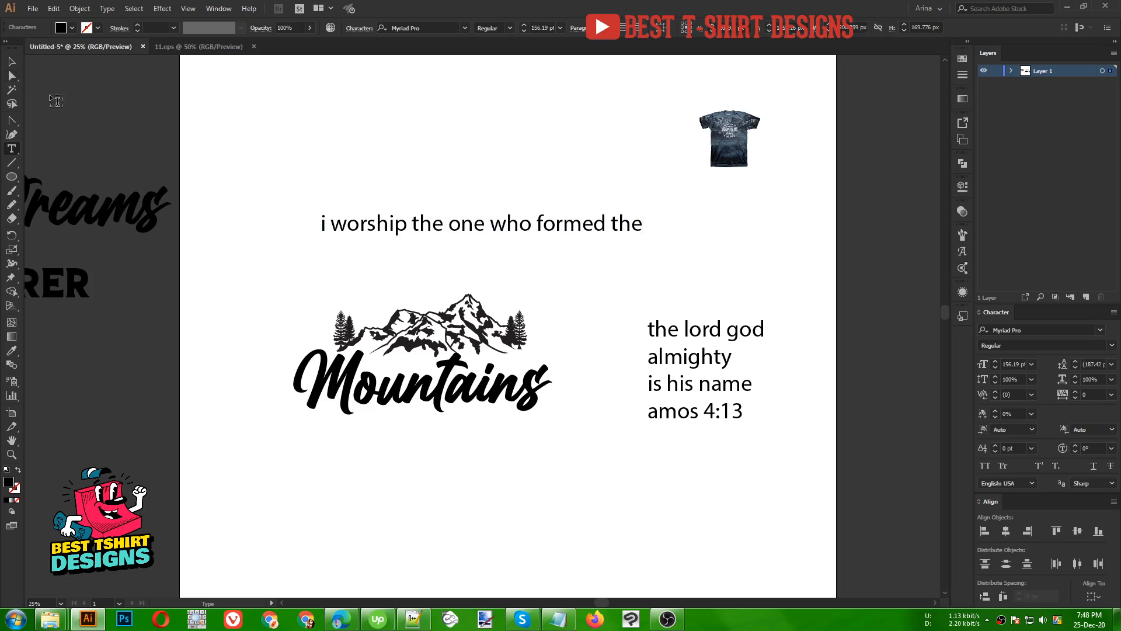
pyautogui.press('Escape')
pyautogui.moveTo(558, 223); pyautogui.dragTo(528, 165)
# Apply the condensed Explorer font of the smaller EXPLORER sample to "i worship the one who formed the" and place that line higher on the artboard.
pyautogui.press('i')
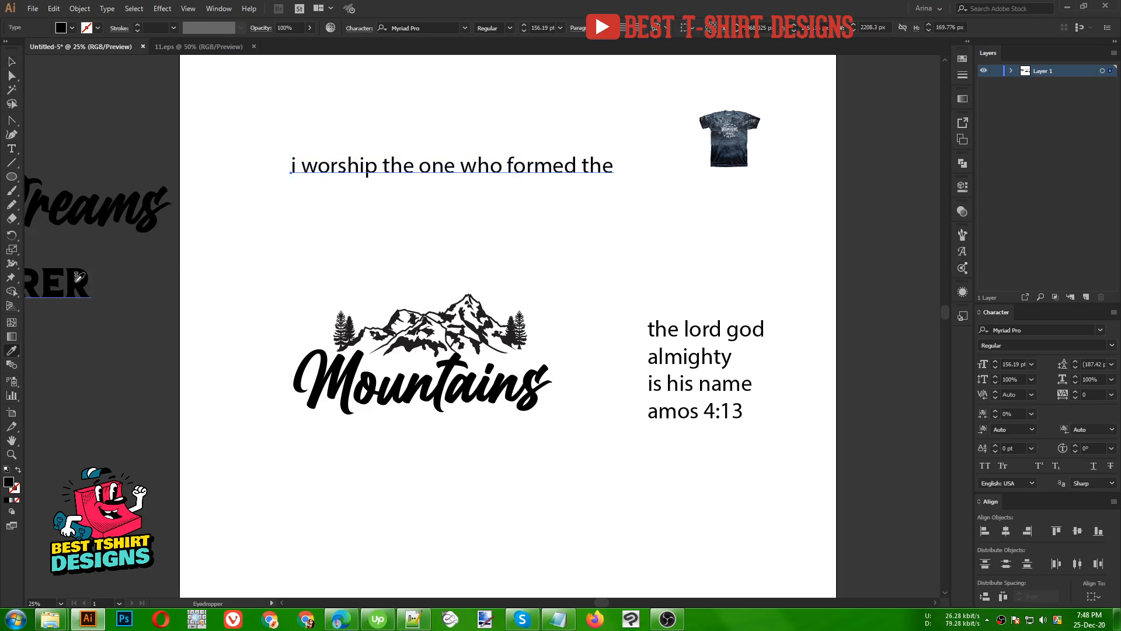
pyautogui.press('space')
pyautogui.moveTo(174, 283); pyautogui.dragTo(283, 290)
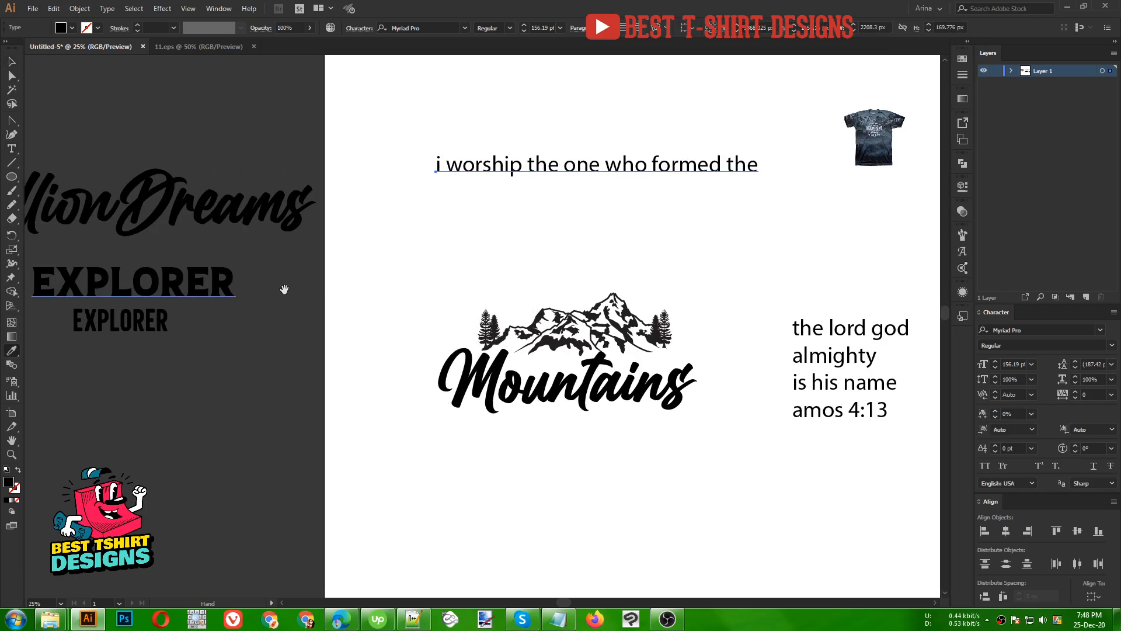
pyautogui.click(149, 316)
pyautogui.scroll(-1, 149, 312)
pyautogui.scroll(1, 571, 226)
pyautogui.press('v')
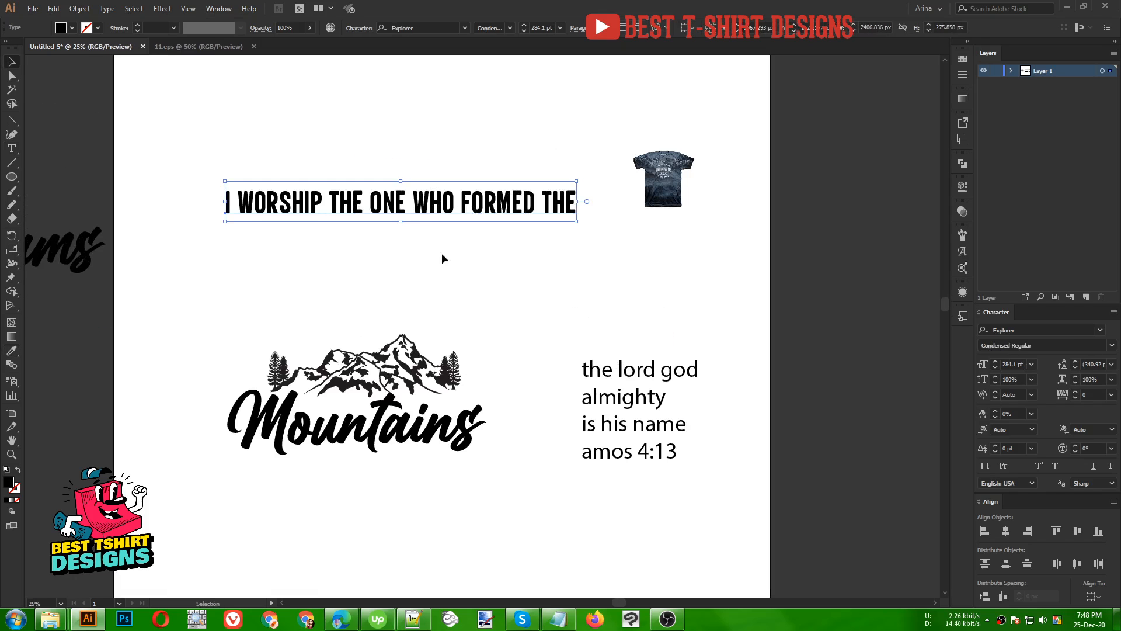
pyautogui.moveTo(426, 211); pyautogui.dragTo(417, 170)
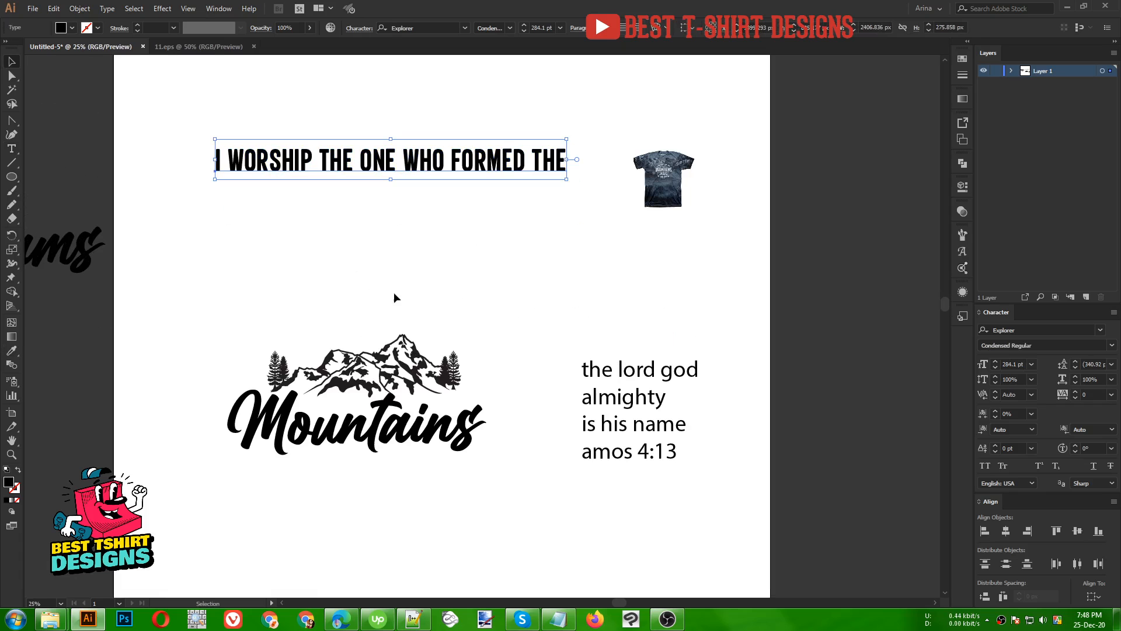
# Draw an unfilled, outlined circle around the mountain and Mountains lettering, and centre all three horizontally on each other.
pyautogui.click(12, 176)
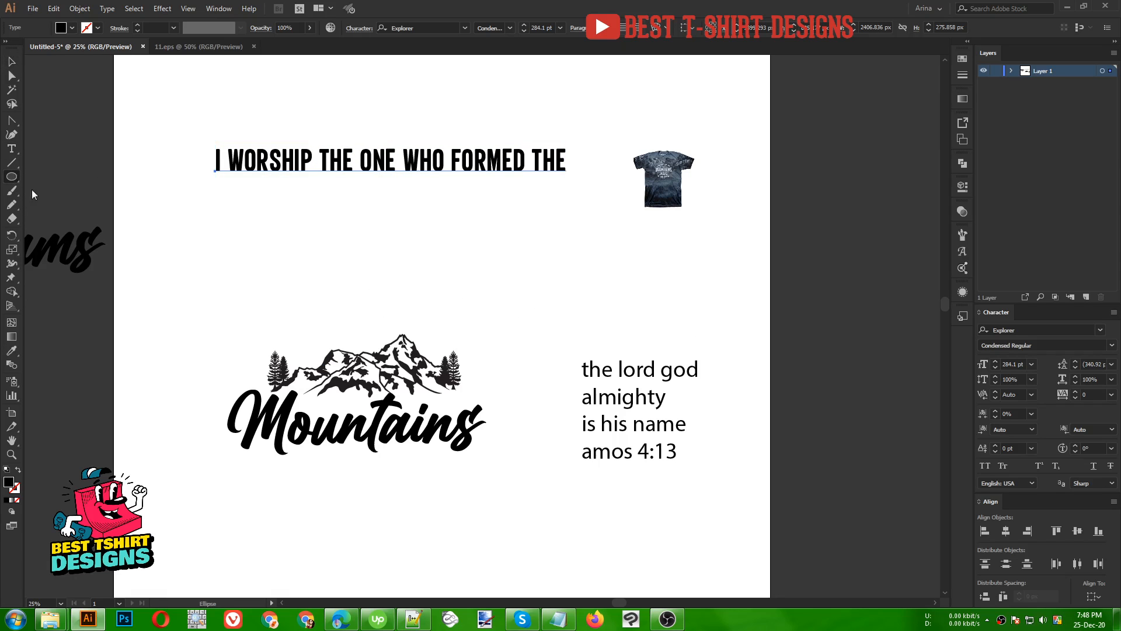
pyautogui.moveTo(368, 406)
pyautogui.mouseDown()
pyautogui.moveTo(481, 482)
pyautogui.moveTo(188, 325)
pyautogui.mouseUp()
pyautogui.hotkey('shift', 'x')
pyautogui.press('v')
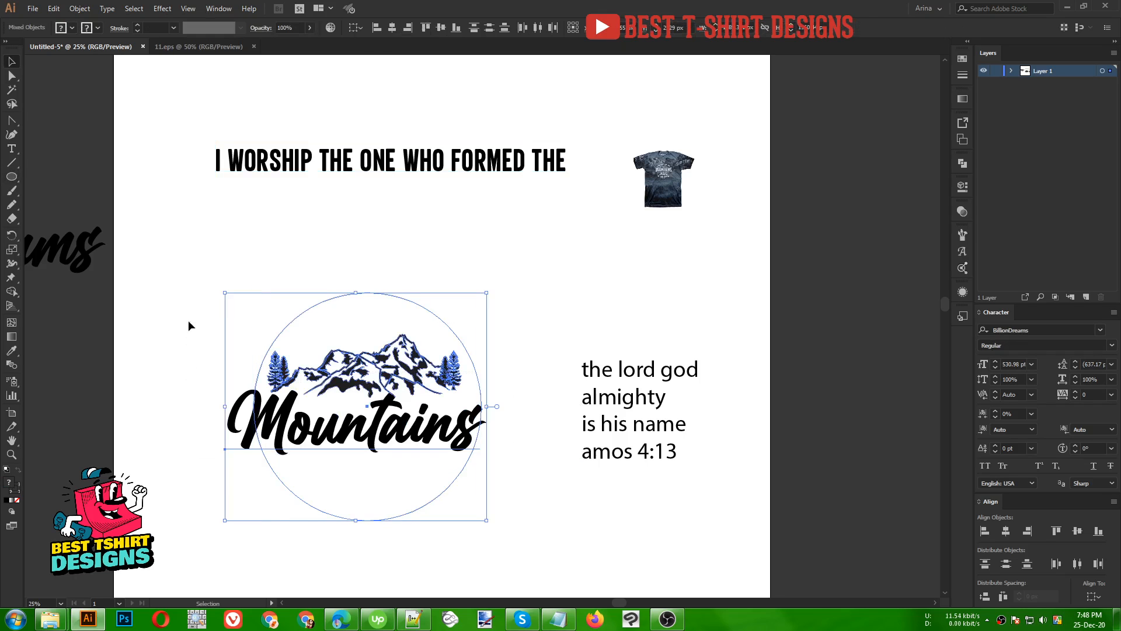
pyautogui.hotkey('shift', 'Right')
pyautogui.hotkey('shift', 'Right')
pyautogui.hotkey('shift', 'Right')
pyautogui.hotkey('shift', 'Right')
pyautogui.hotkey('shift', 'Right')
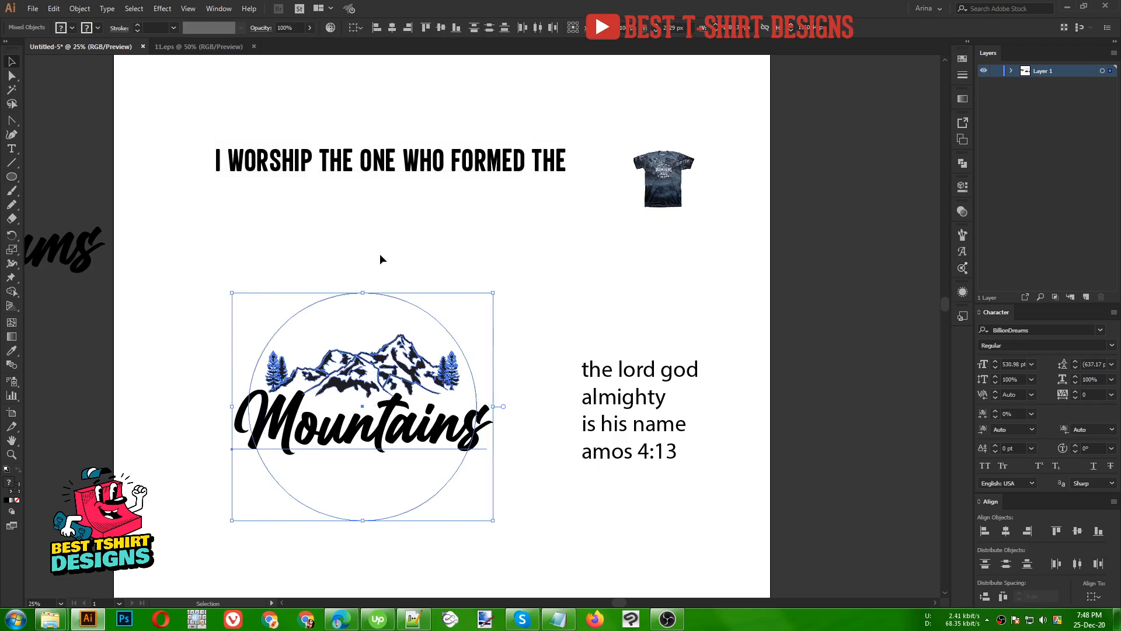
pyautogui.click(380, 254)
pyautogui.hotkey('ctrl', '+')
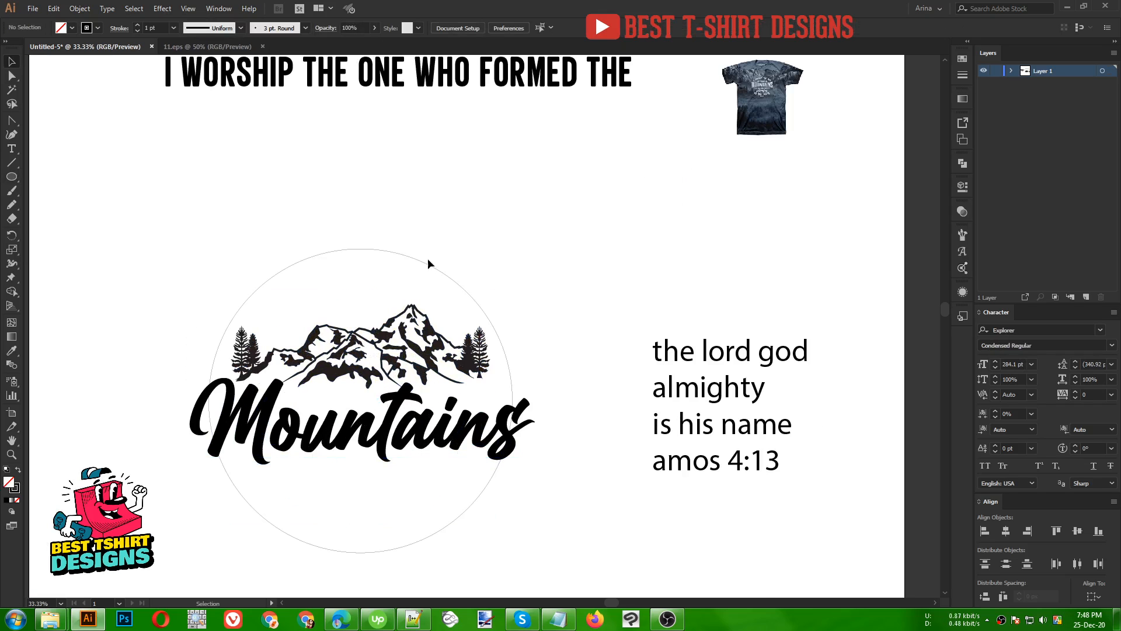
# Cut the straight "I WORSHIP THE ONE WHO FORMED THE" line and set that text along the circle using Type on a Path.
pyautogui.click(419, 75)
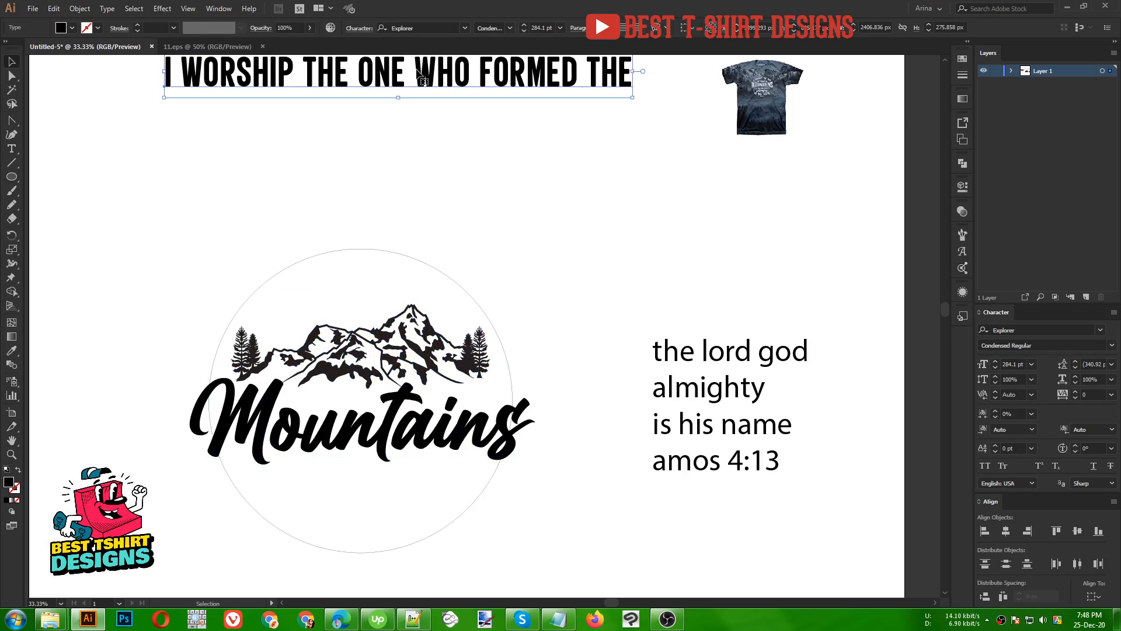
pyautogui.press('Delete')
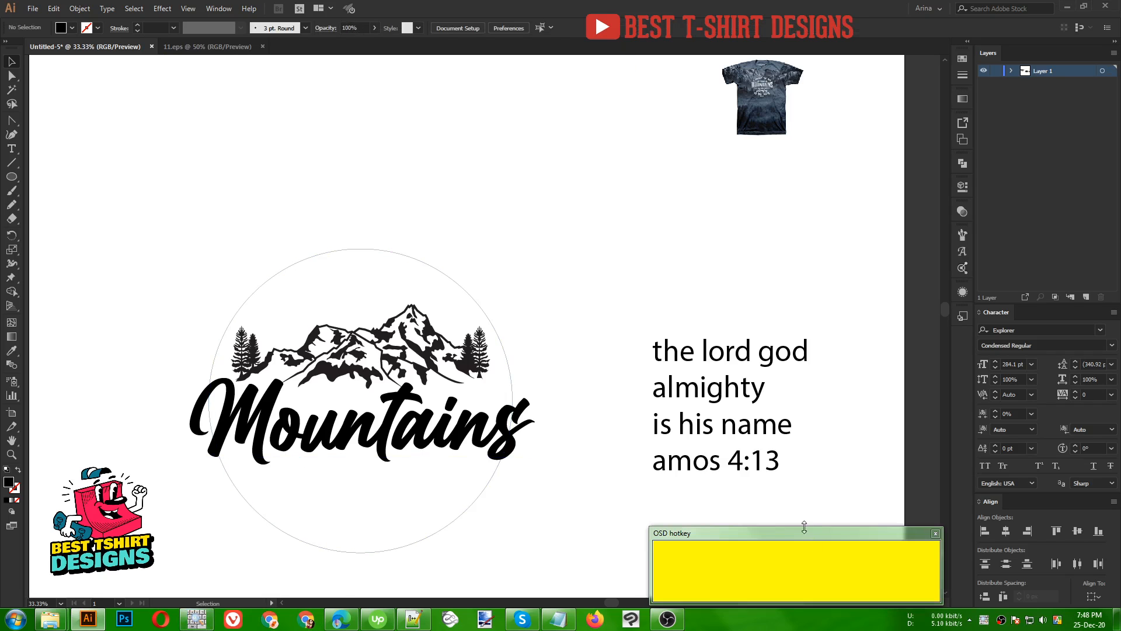
pyautogui.moveTo(805, 528)
pyautogui.mouseDown()
pyautogui.moveTo(805, 556)
pyautogui.moveTo(803, 532)
pyautogui.mouseUp()
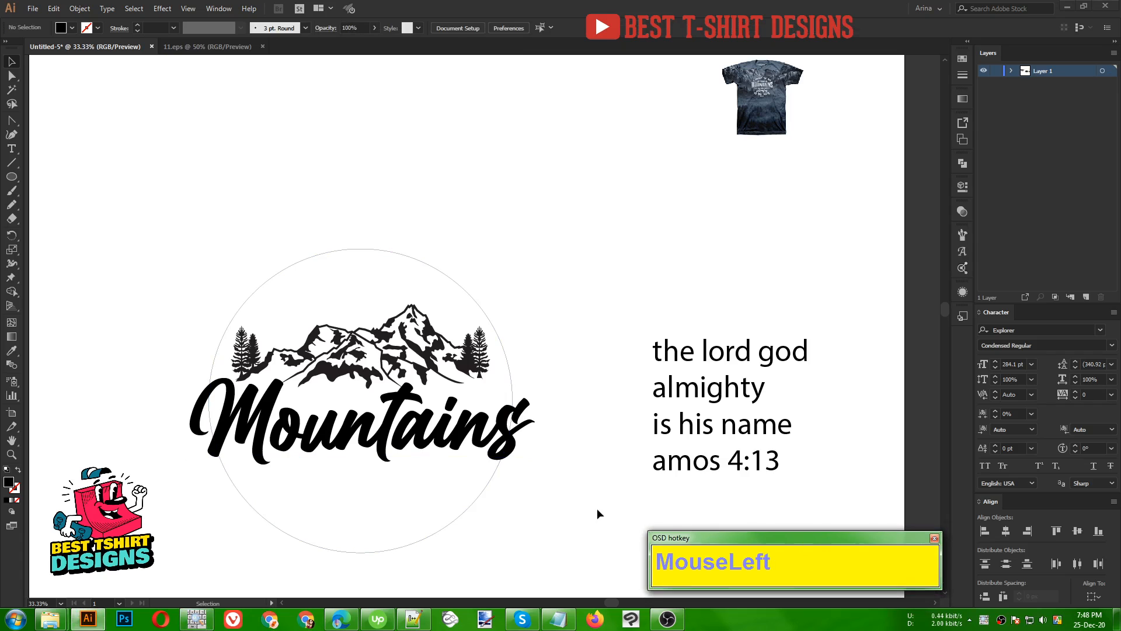
pyautogui.click(378, 250)
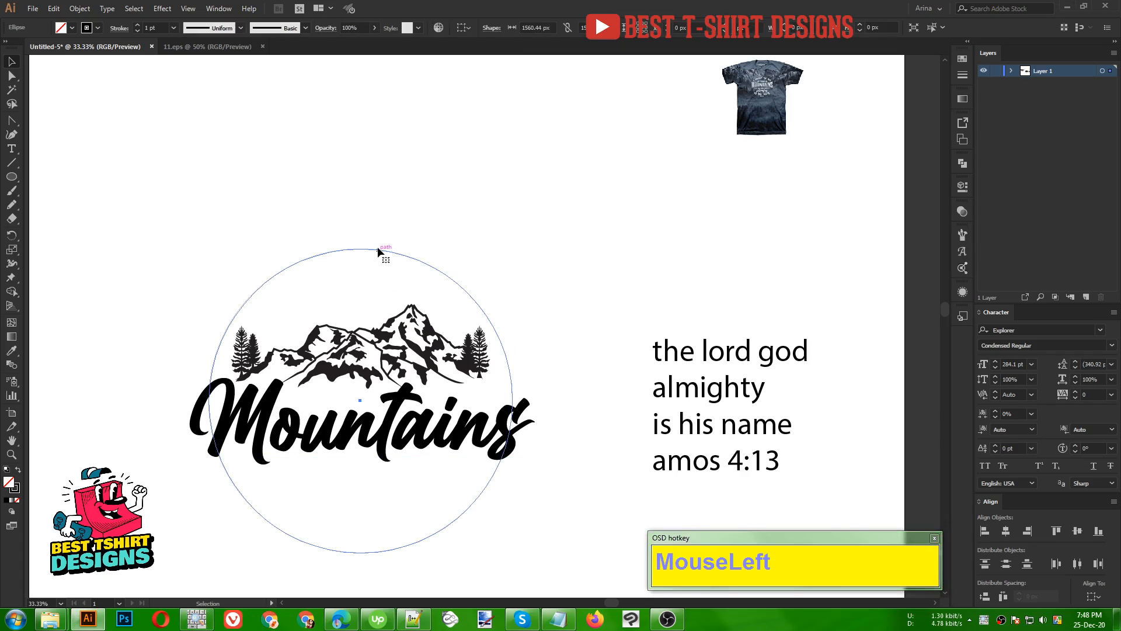
pyautogui.click(17, 152)
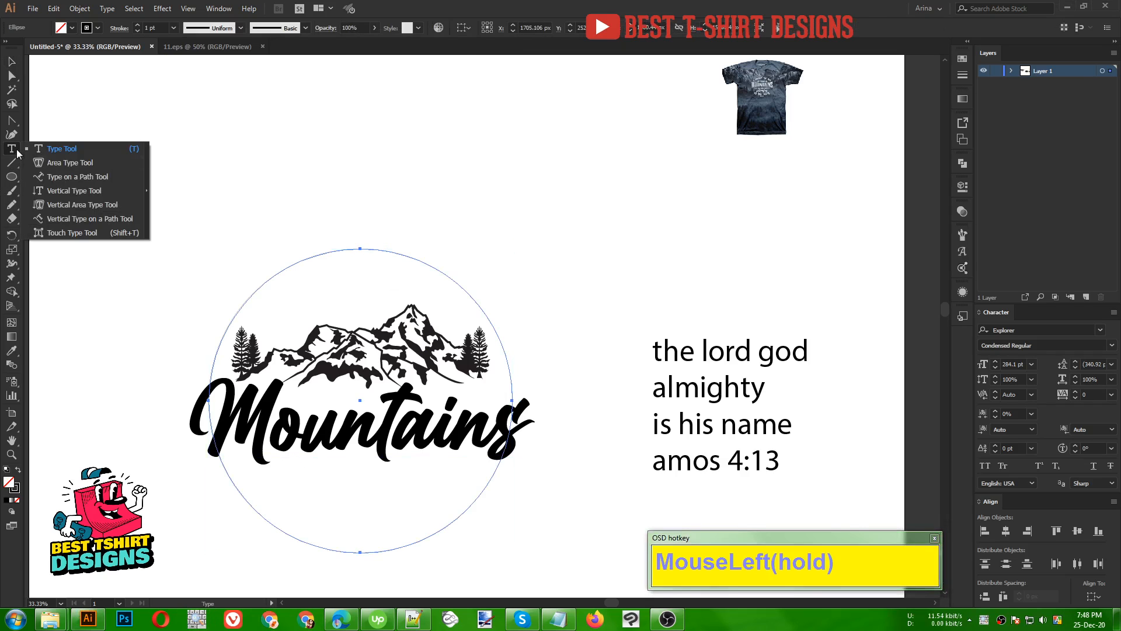
pyautogui.moveTo(17, 152); pyautogui.dragTo(75, 179)
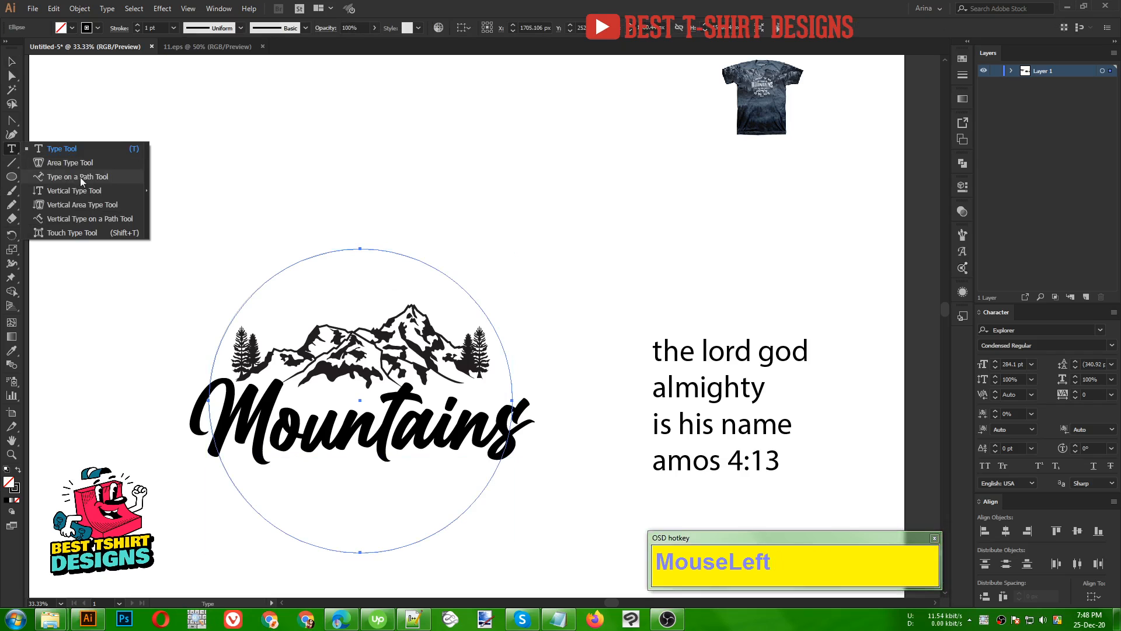
pyautogui.click(209, 400)
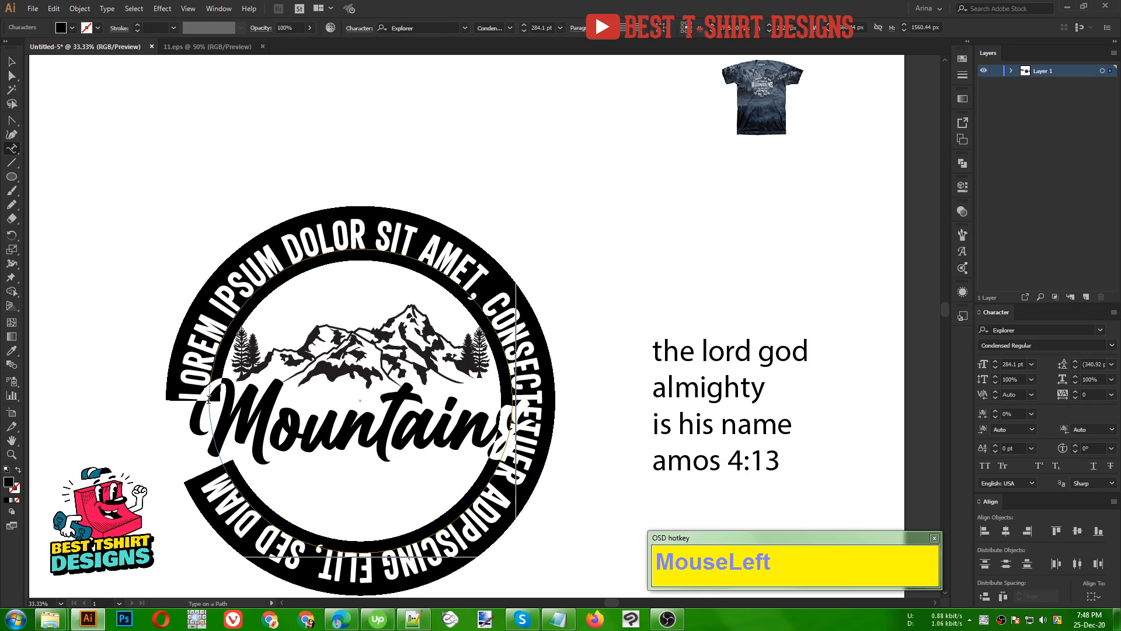
pyautogui.write('WORSHIP THE ONE WHO FORMED THE')
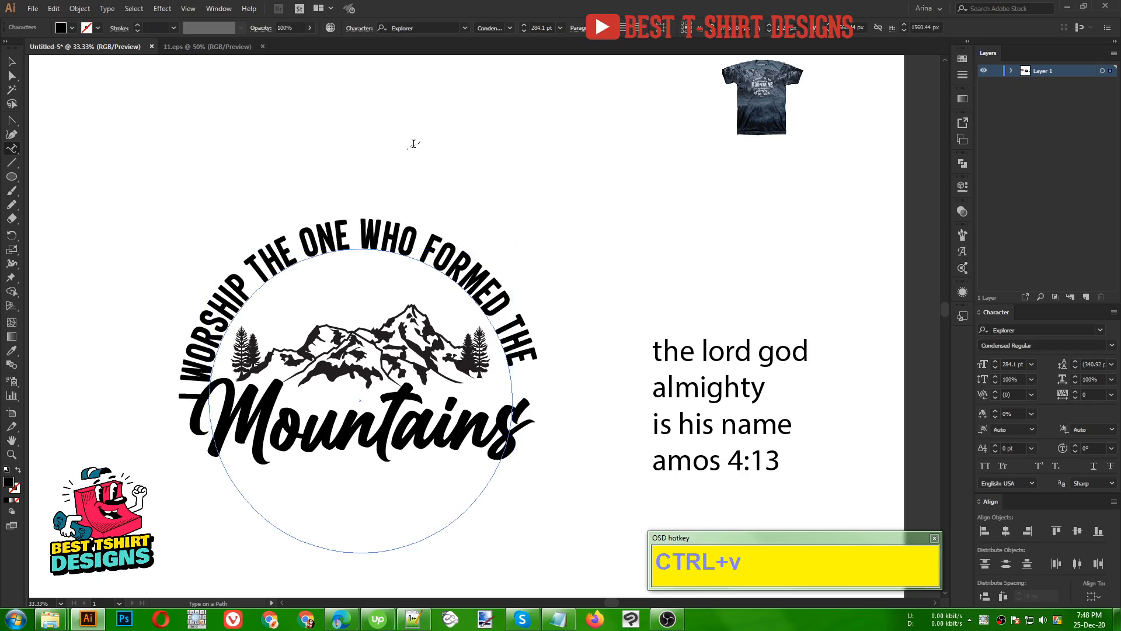
# Centre the curved text over the circle's upper half and set its font size to 240 pt.
pyautogui.click(10, 63)
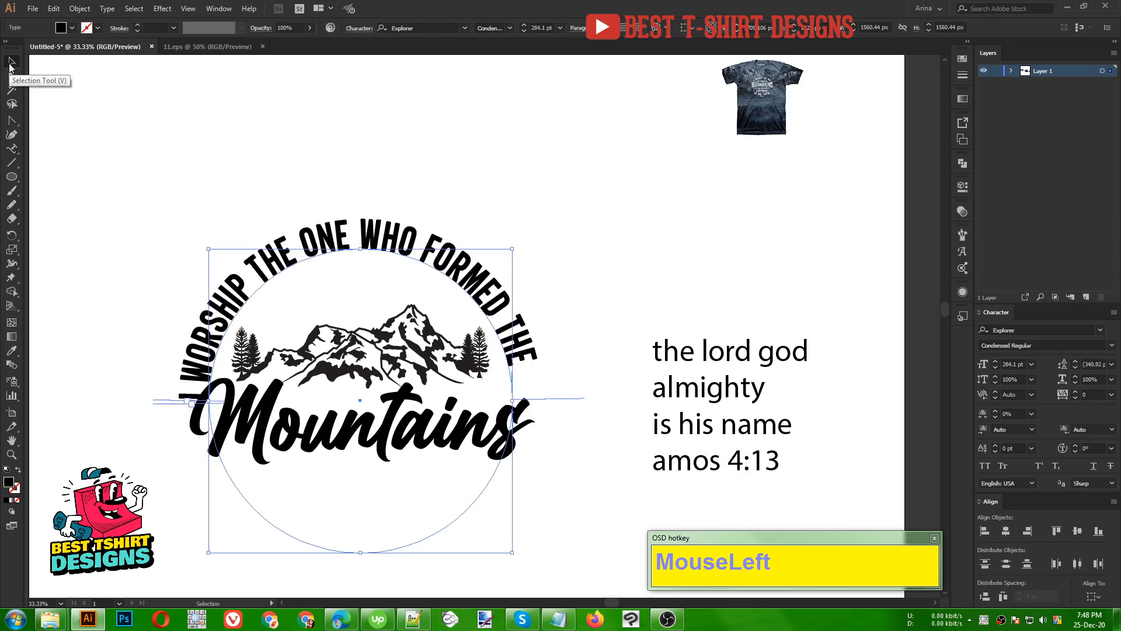
pyautogui.click(163, 402)
pyautogui.moveTo(537, 406); pyautogui.dragTo(540, 399)
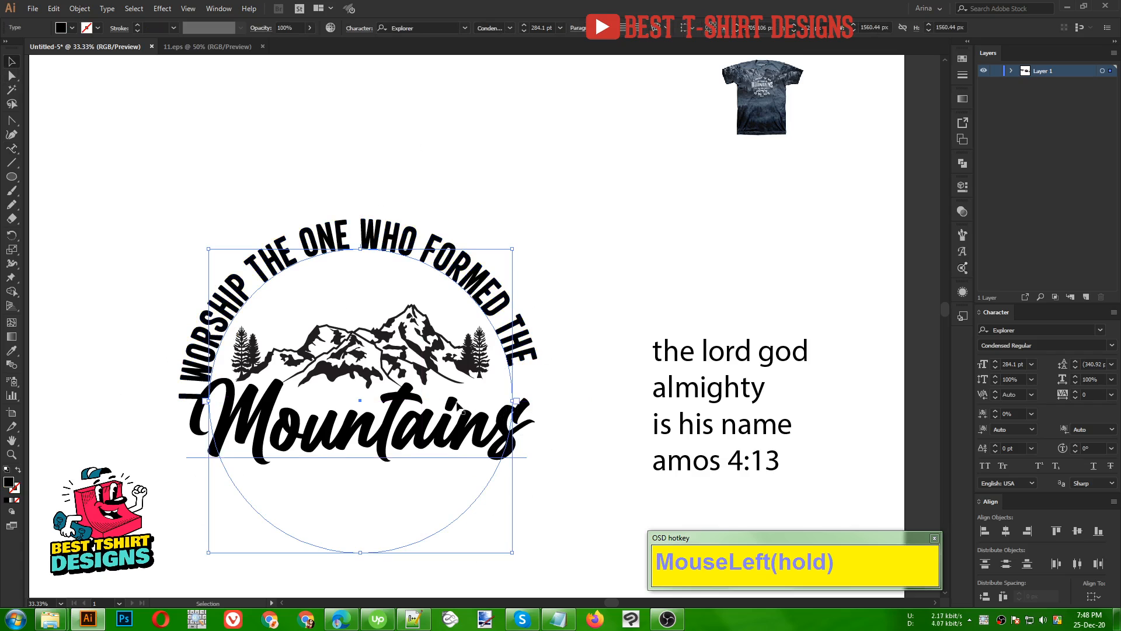
pyautogui.click(624, 32)
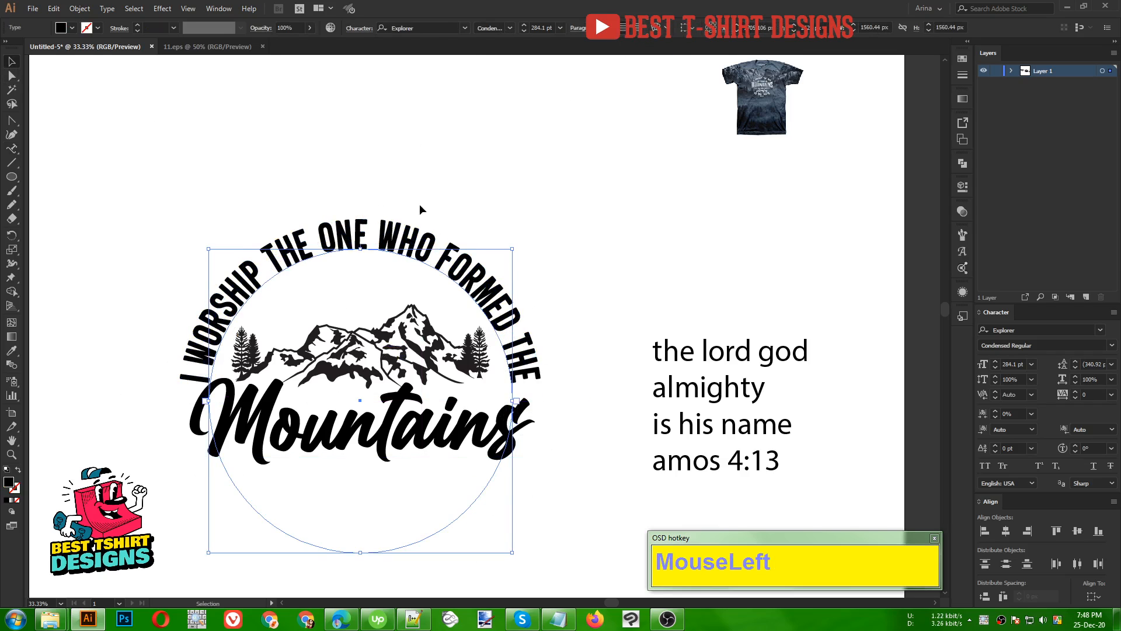
pyautogui.scroll(-4, 544, 27)
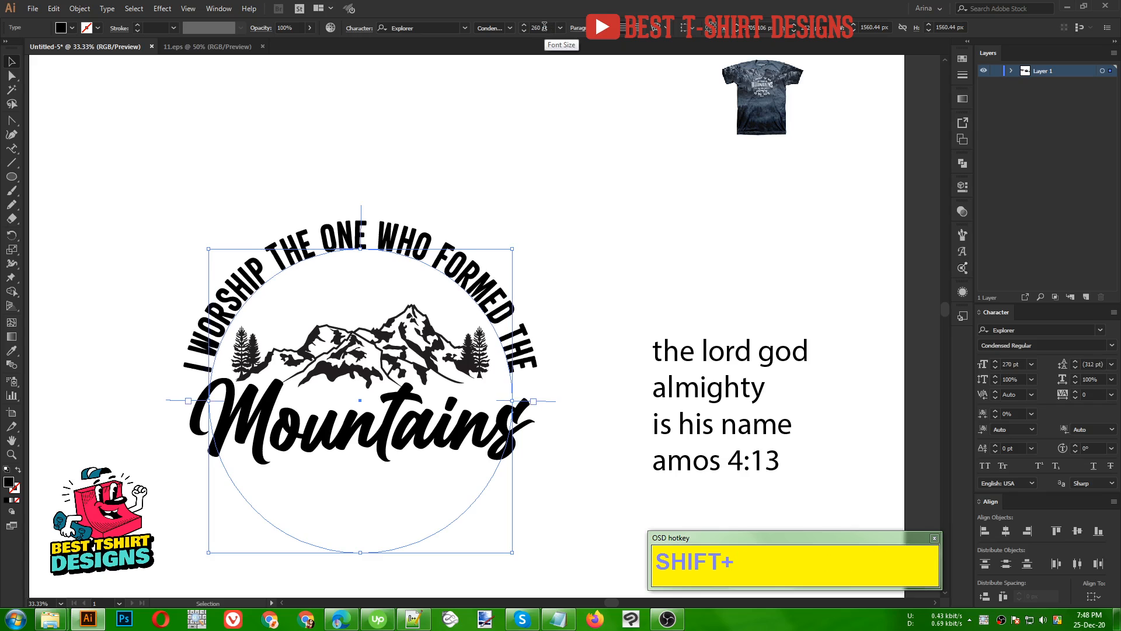
pyautogui.scroll(-1, 545, 27)
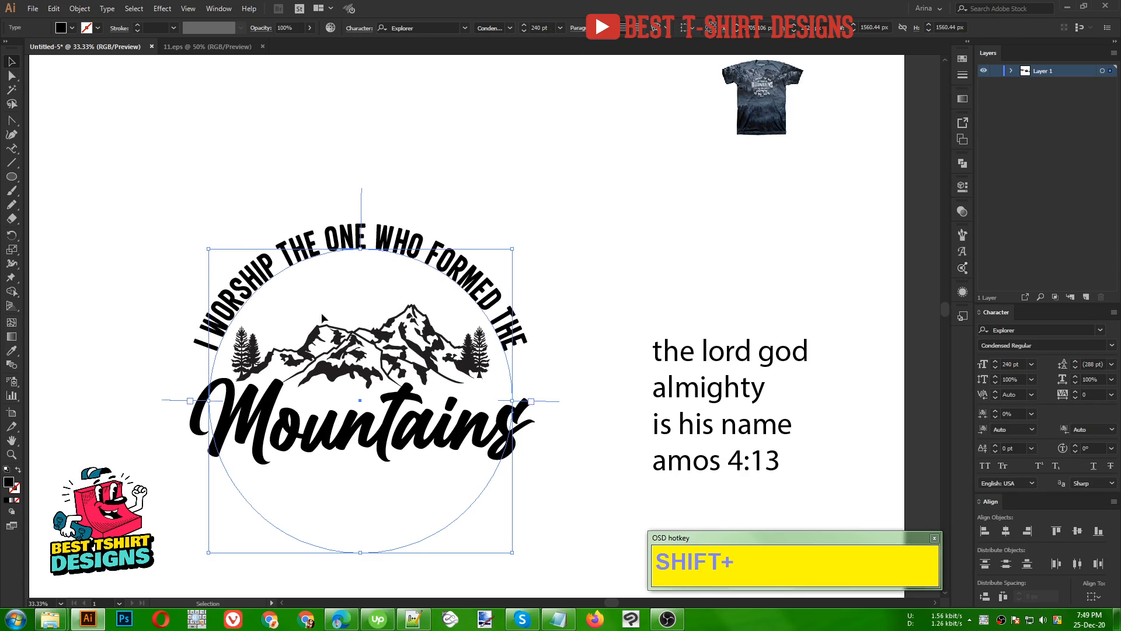
pyautogui.click(431, 132)
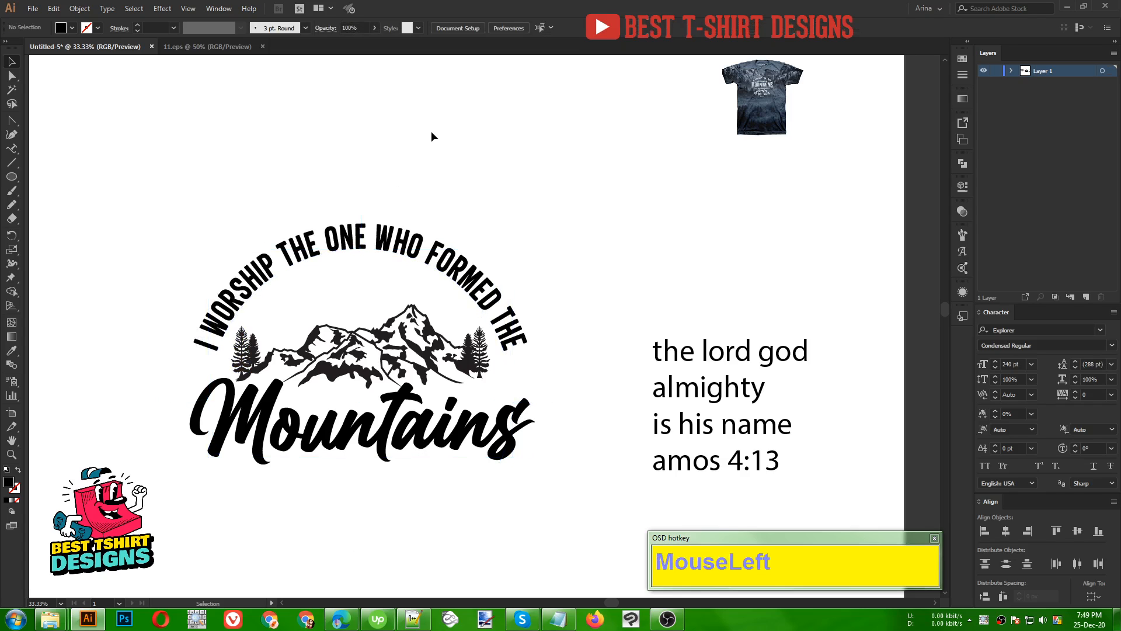
# Replace the final lowercase s of the Mountains lettering with a capital S.
pyautogui.scroll(-2, 429, 136)
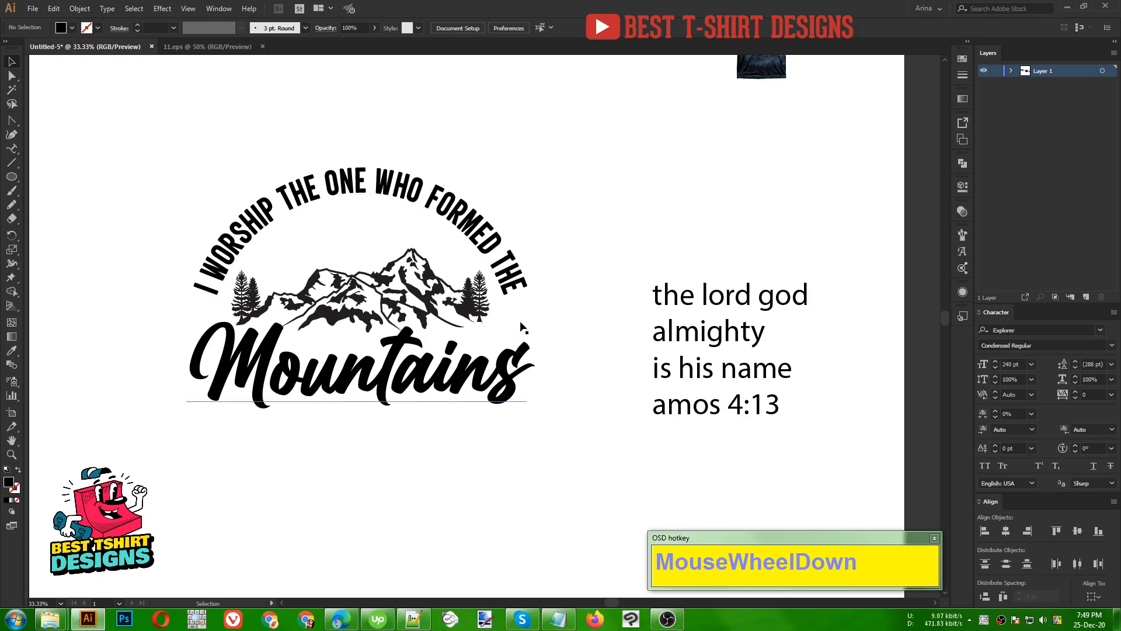
pyautogui.doubleClick(501, 362)
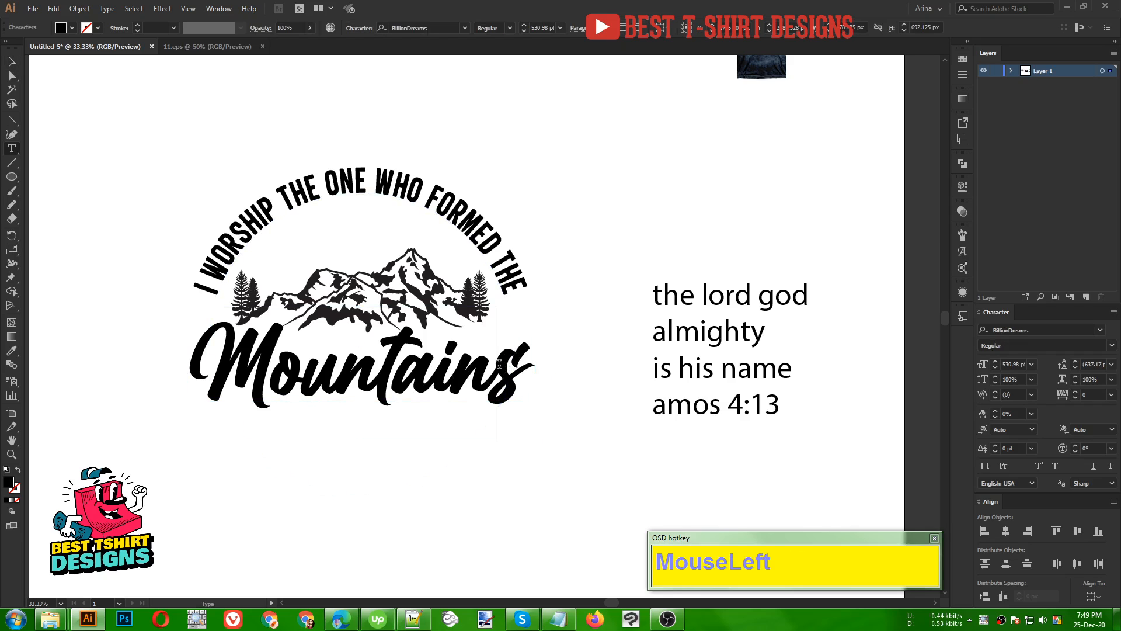
pyautogui.press('Delete')
pyautogui.write('S')
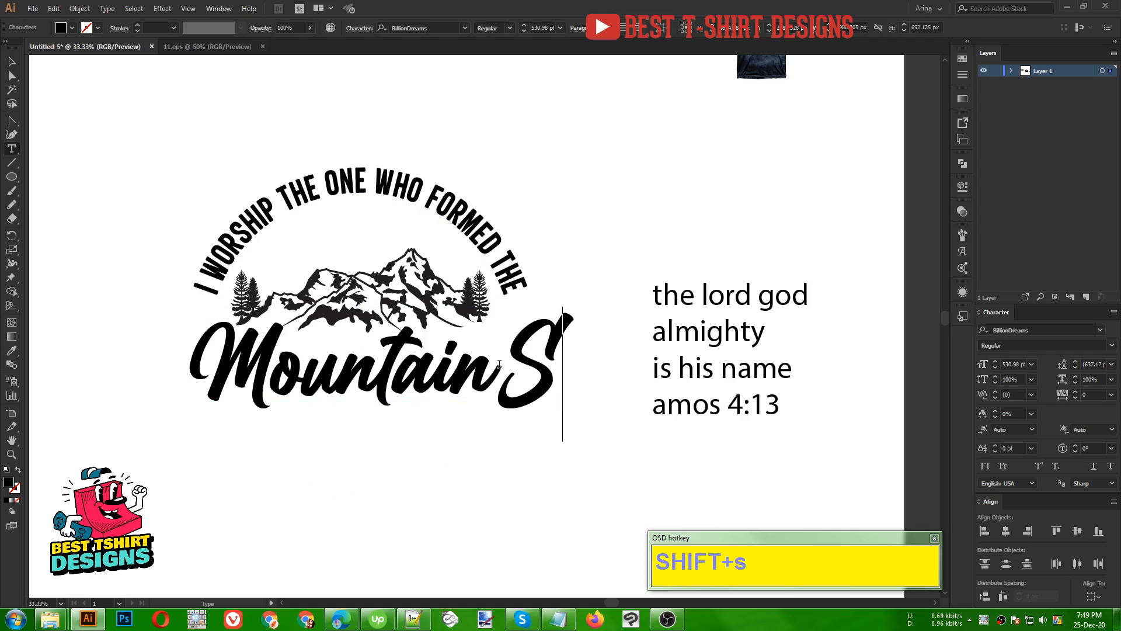
pyautogui.click(12, 61)
# Move the capital S closer to the n of the Mountains lettering with the Touch Type tool.
pyautogui.click(374, 361)
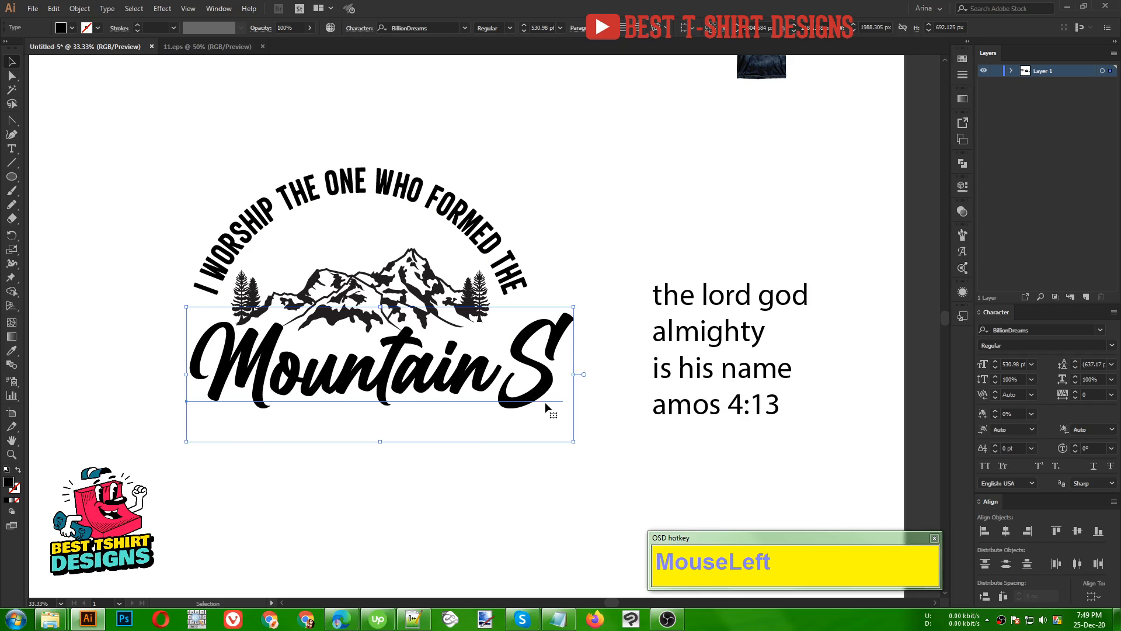
pyautogui.hotkey('shift', 't')
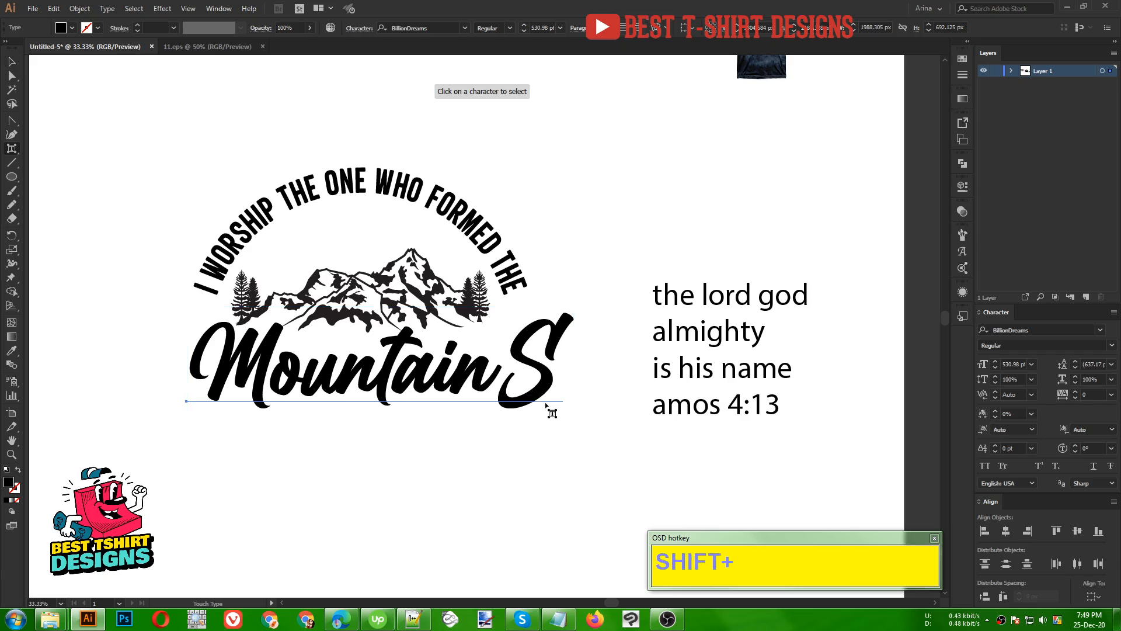
pyautogui.click(549, 383)
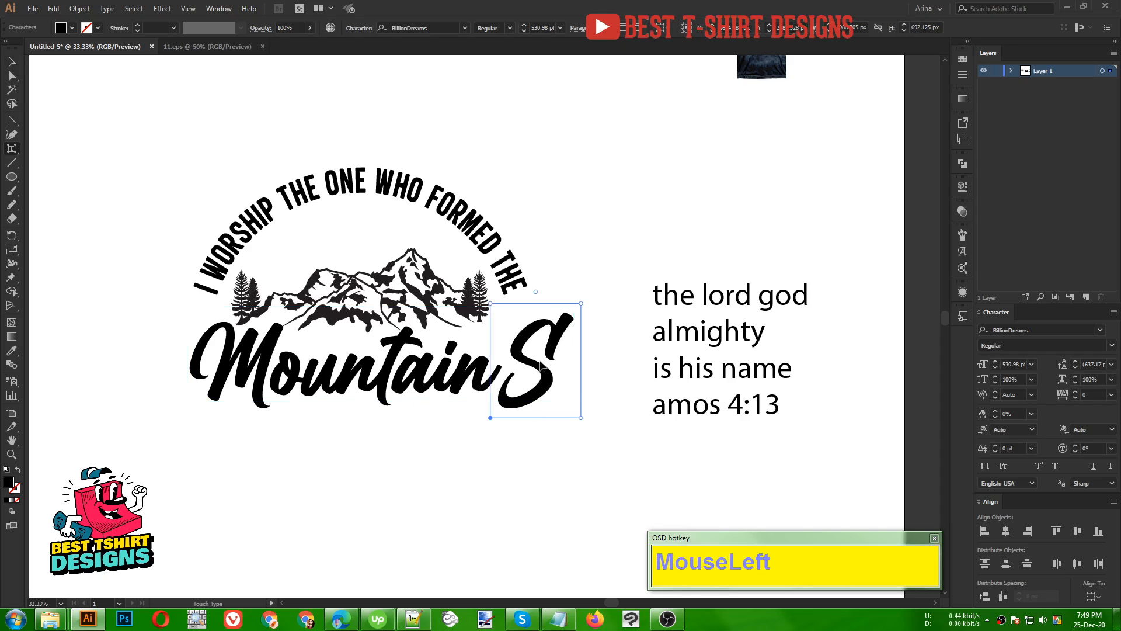
pyautogui.hotkey('shift', 't')
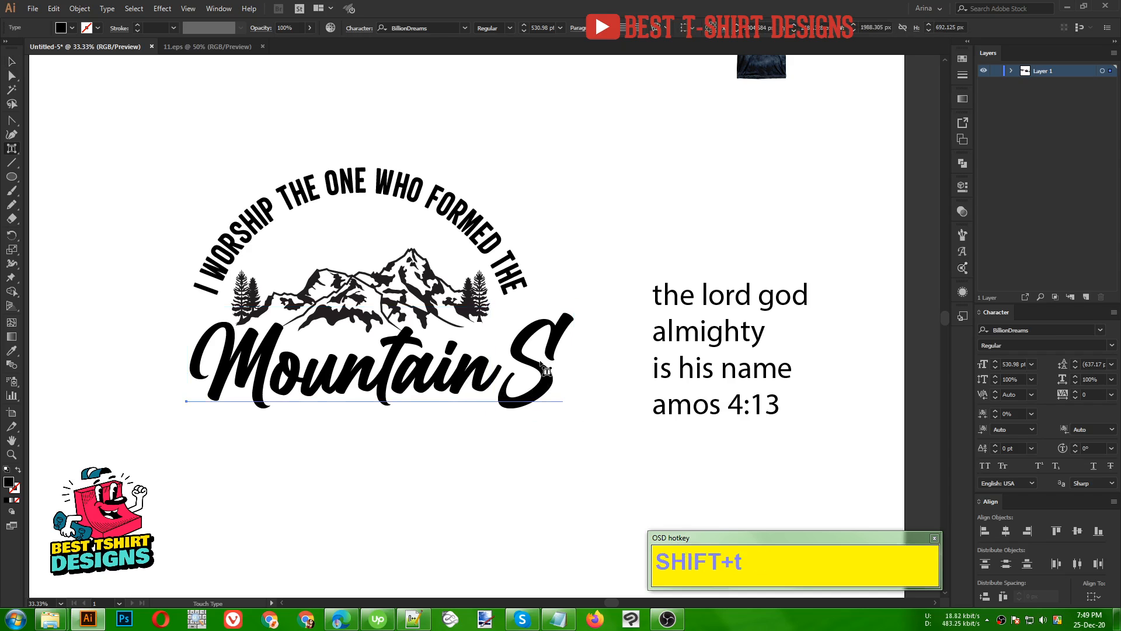
pyautogui.click(540, 365)
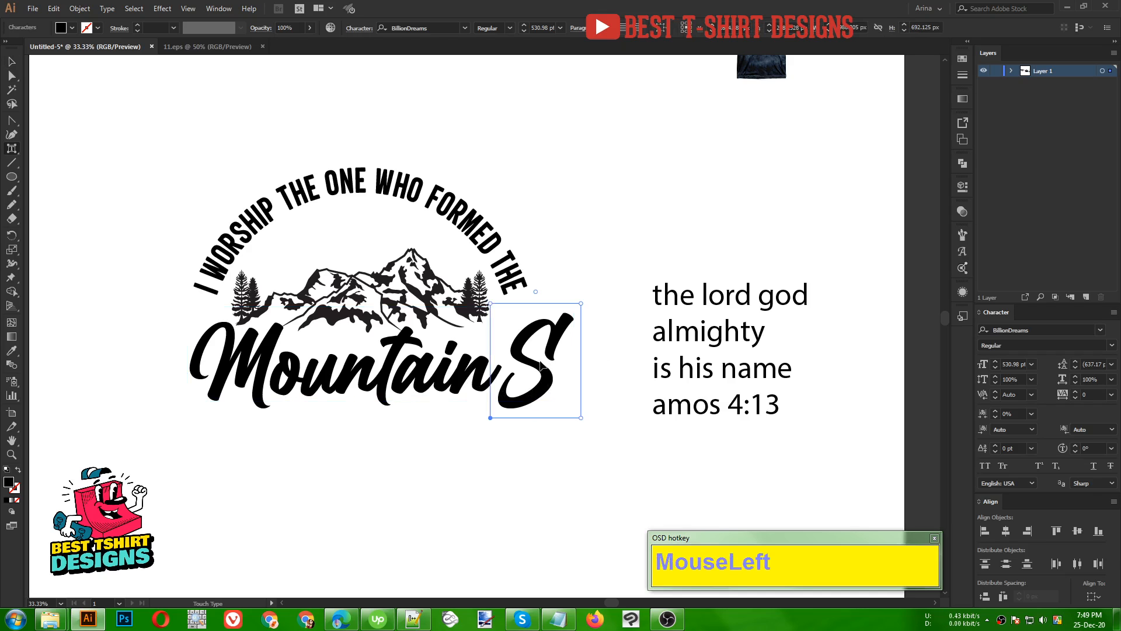
pyautogui.press('Left')
pyautogui.press('Left')
pyautogui.press('Left')
pyautogui.press('Left')
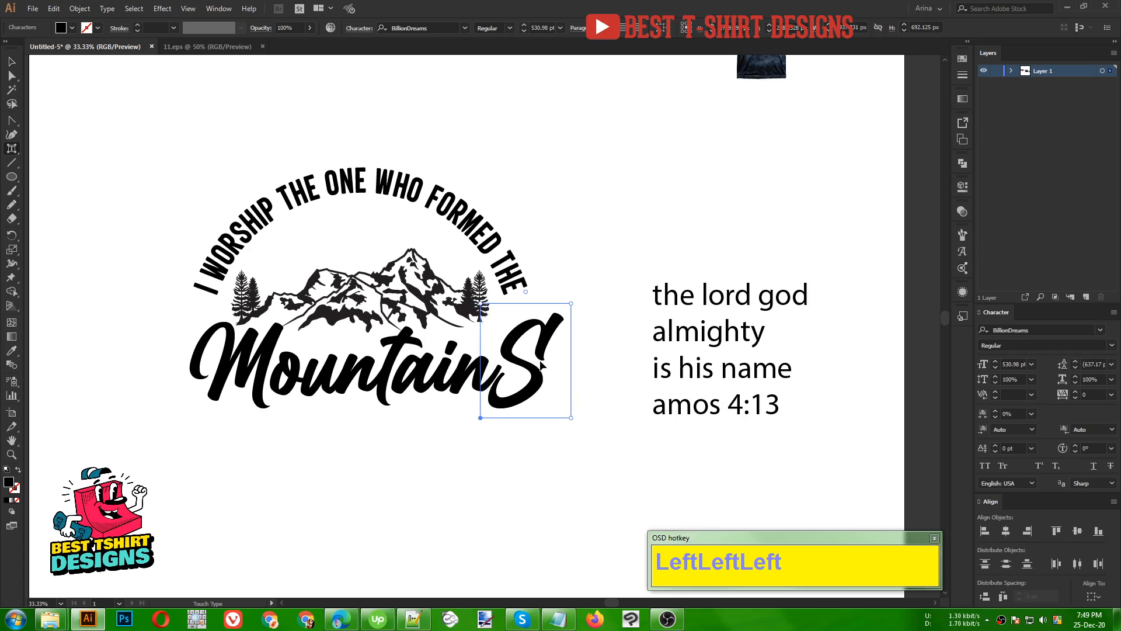
pyautogui.press('Left')
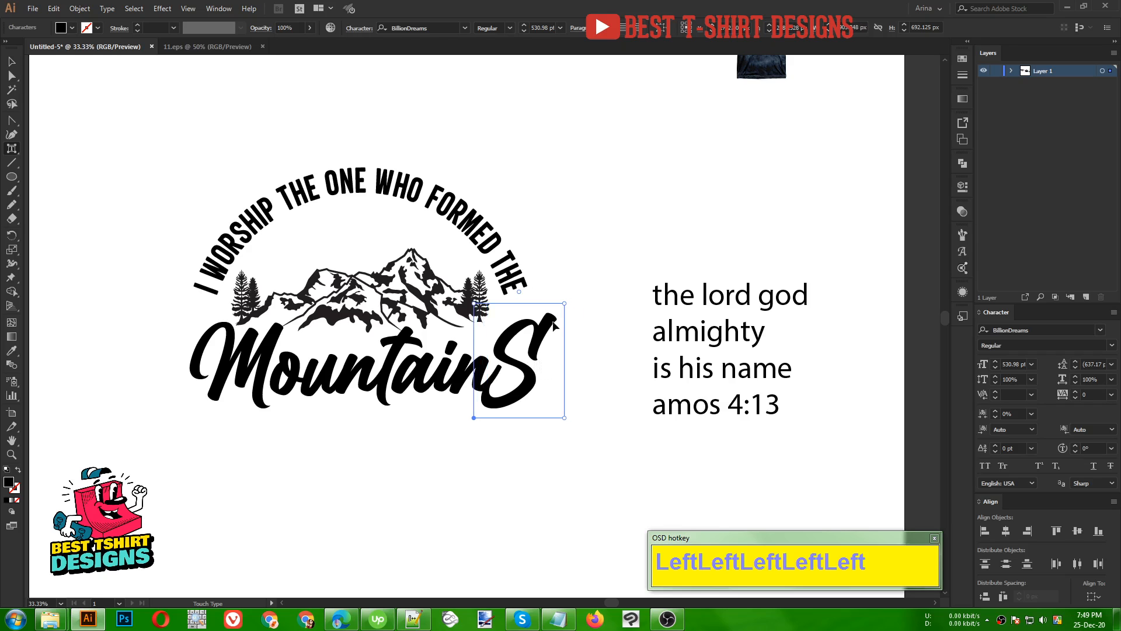
# Scale the capital S to 91.62%, raise it to a 17.01 pt baseline shift and nudge it slightly away from the n.
pyautogui.moveTo(564, 303); pyautogui.dragTo(557, 312)
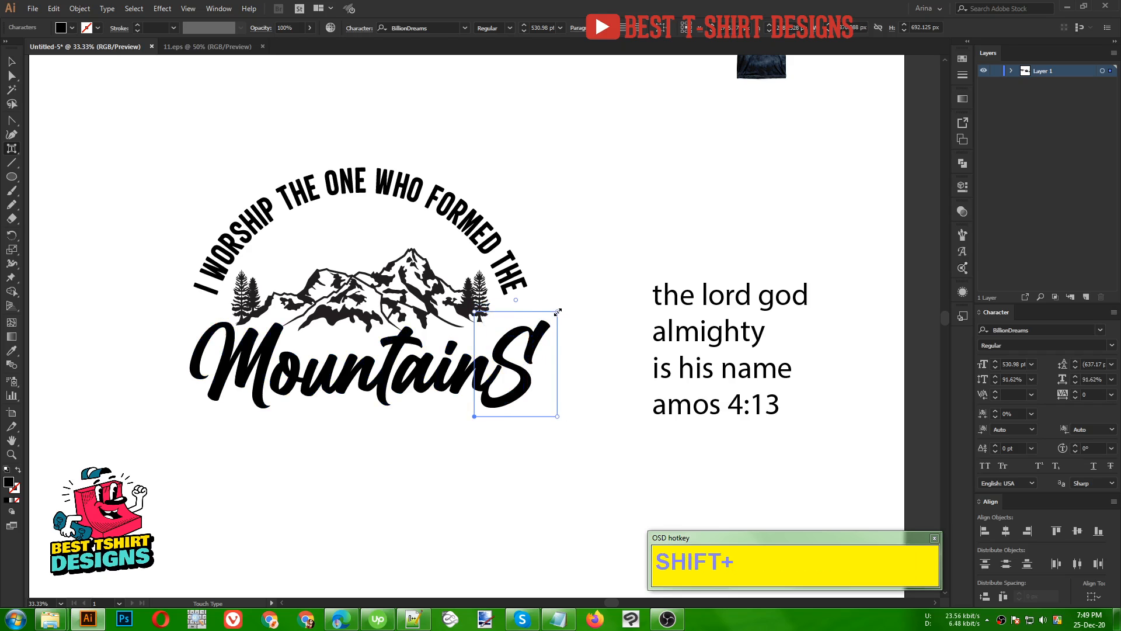
pyautogui.hotkey('alt', 'shift', 'Up')
pyautogui.hotkey('alt', 'shift', 'Up')
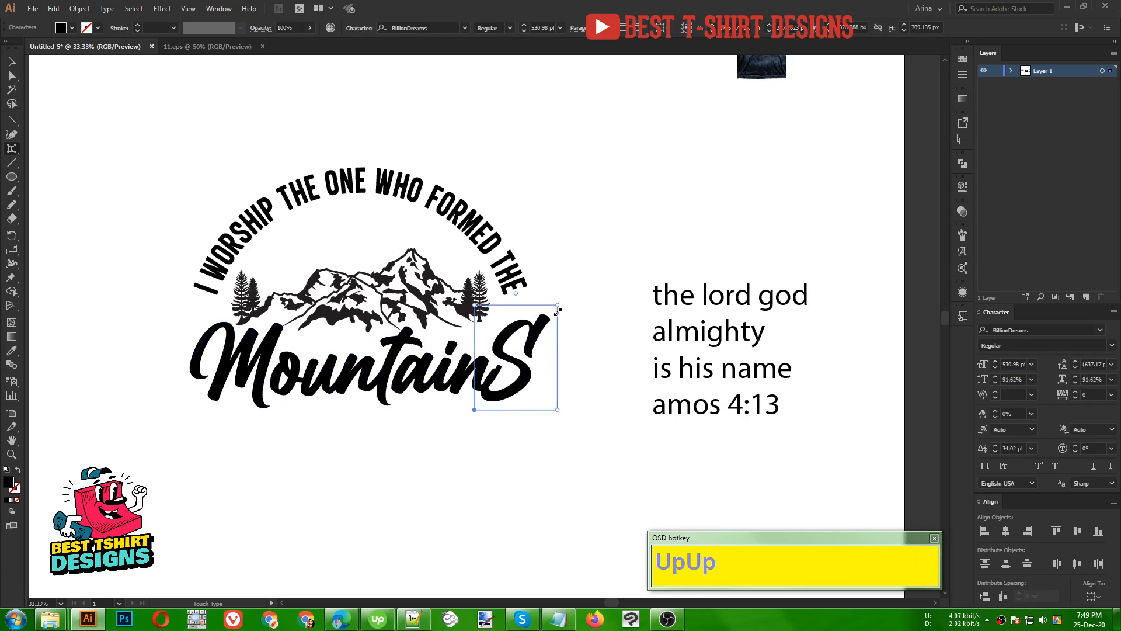
pyautogui.hotkey('alt', 'shift', 'Down')
pyautogui.hotkey('alt', 'shift', 'Right')
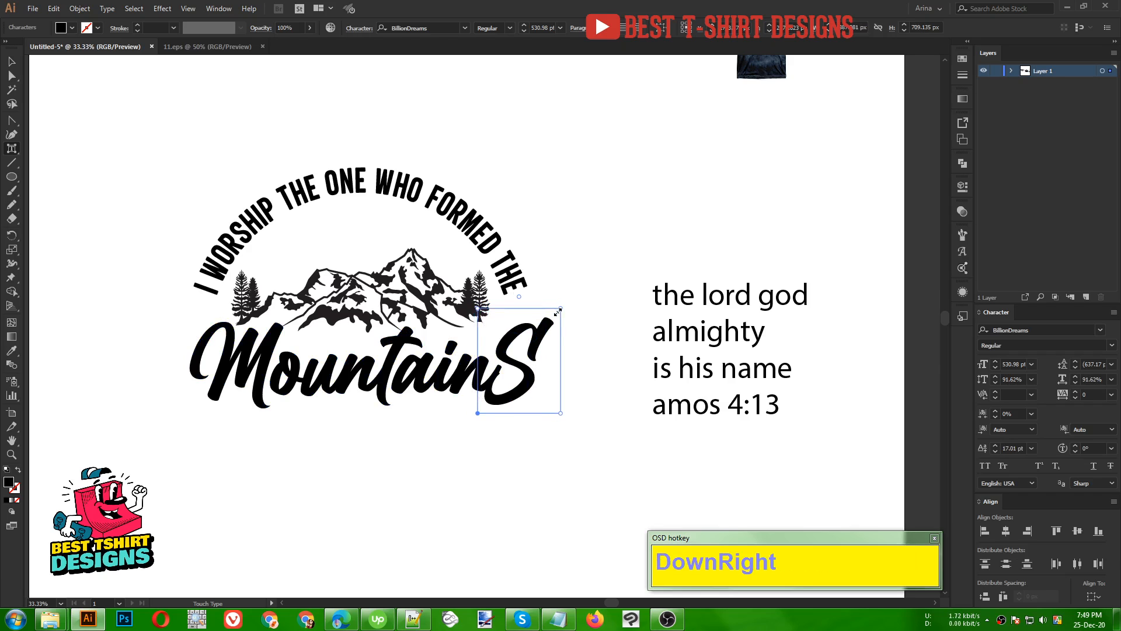
# Move the Mountains lettering slightly down and to the left beneath the mountain illustration.
pyautogui.hotkey('alt', 'shift', 'Left')
pyautogui.press('v')
pyautogui.click(464, 476)
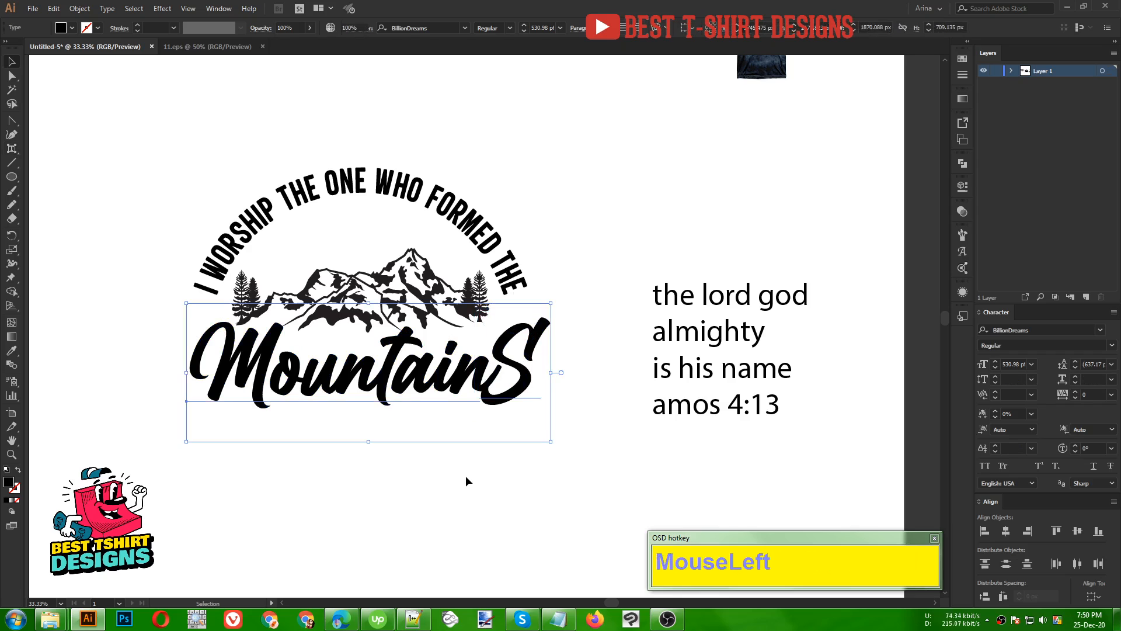
pyautogui.click(489, 389)
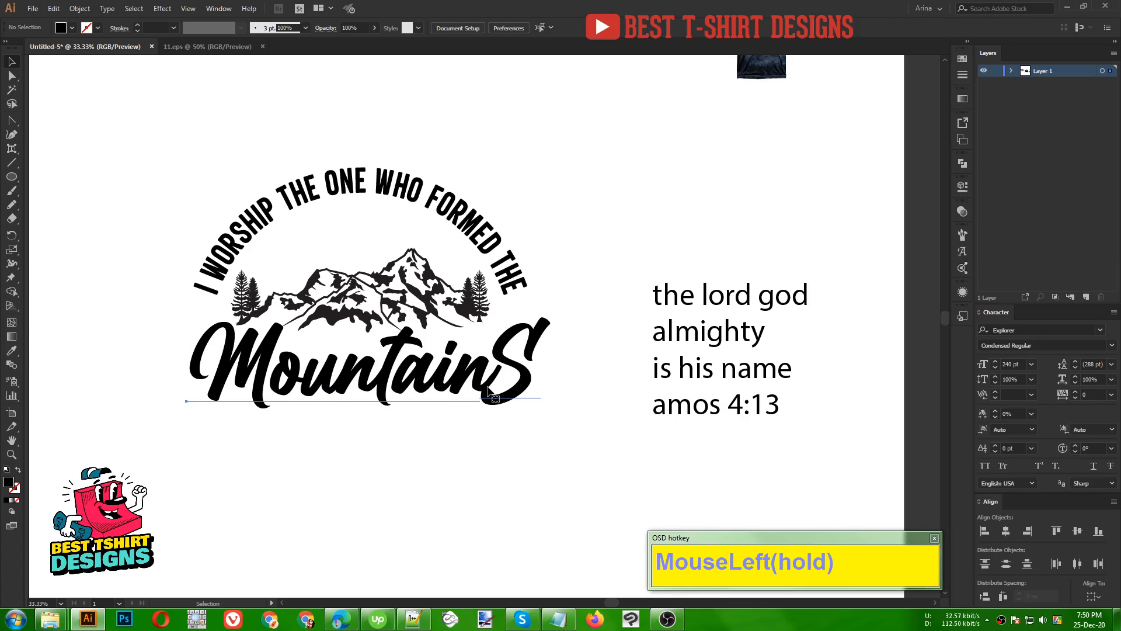
pyautogui.press('Down')
pyautogui.press('Down')
pyautogui.press('Down')
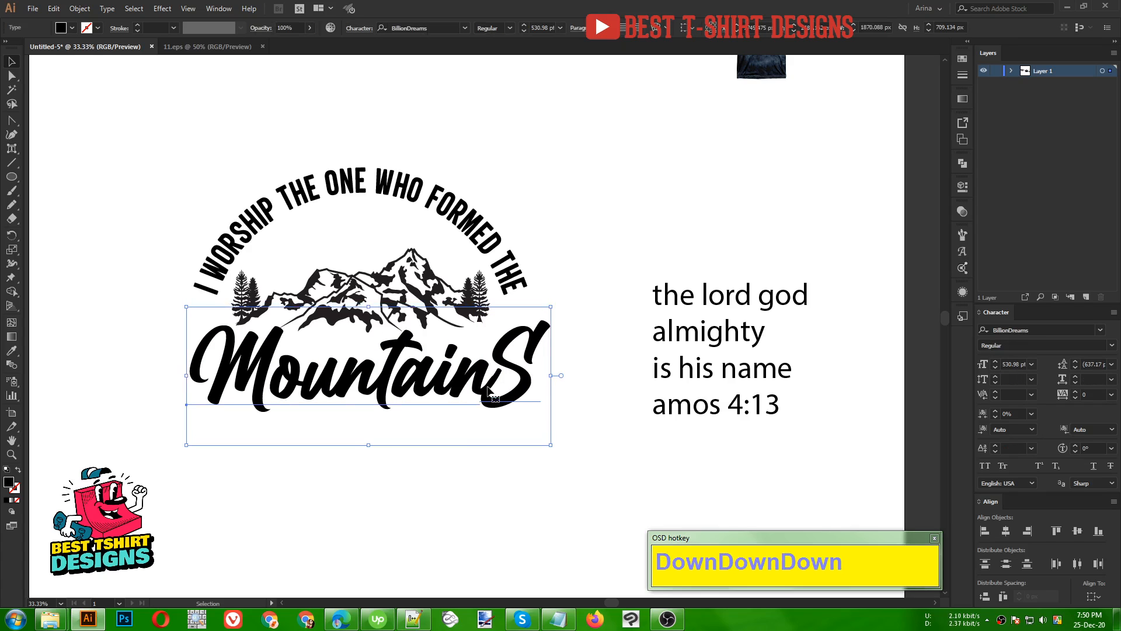
pyautogui.press('Down')
pyautogui.press('Left')
pyautogui.press('Left')
# Centre the curved text, mountain illustration and Mountains lettering horizontally on one another.
pyautogui.moveTo(194, 132); pyautogui.dragTo(498, 475)
pyautogui.click(392, 30)
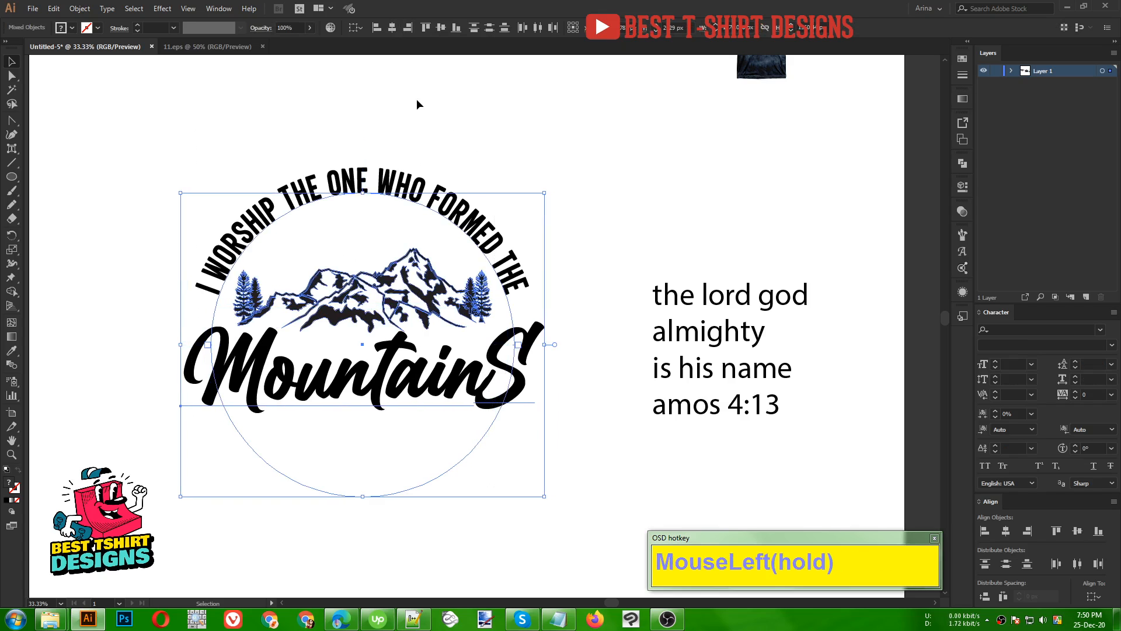
pyautogui.click(420, 99)
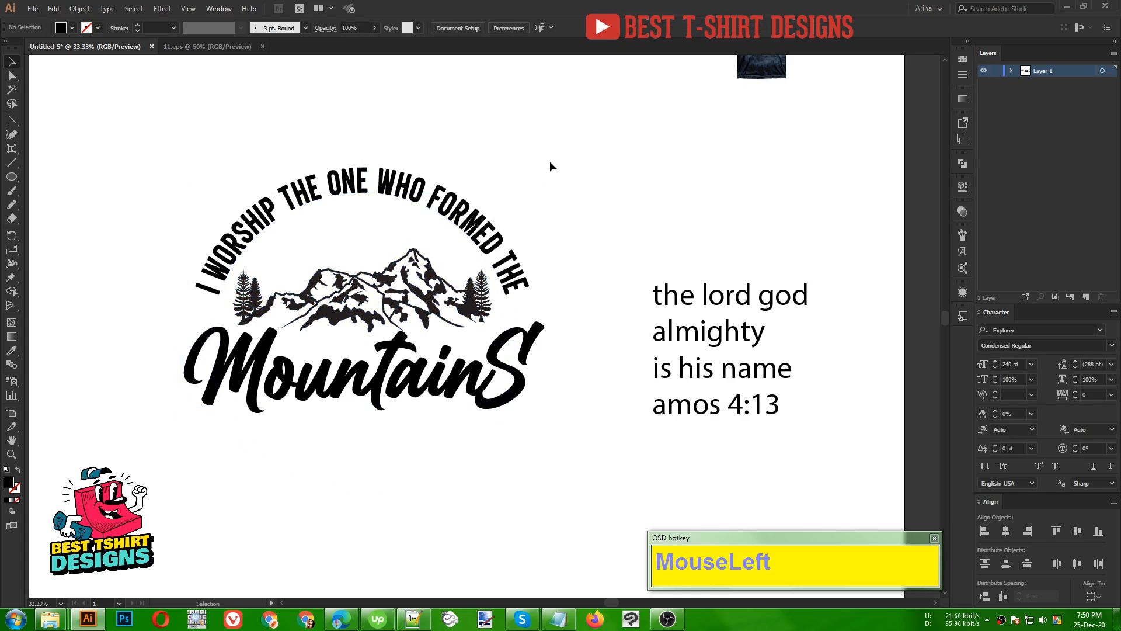
# Place "the lord god" centred beneath the Mountains lettering and copy the curved text's Explorer Condensed Regular 240 pt style onto it.
pyautogui.keyDown('alt'); pyautogui.scroll(-1, 407, 175); pyautogui.keyUp('alt')
pyautogui.click(517, 157)
pyautogui.keyDown('alt'); pyautogui.scroll(1, 344, 234); pyautogui.keyUp('alt')
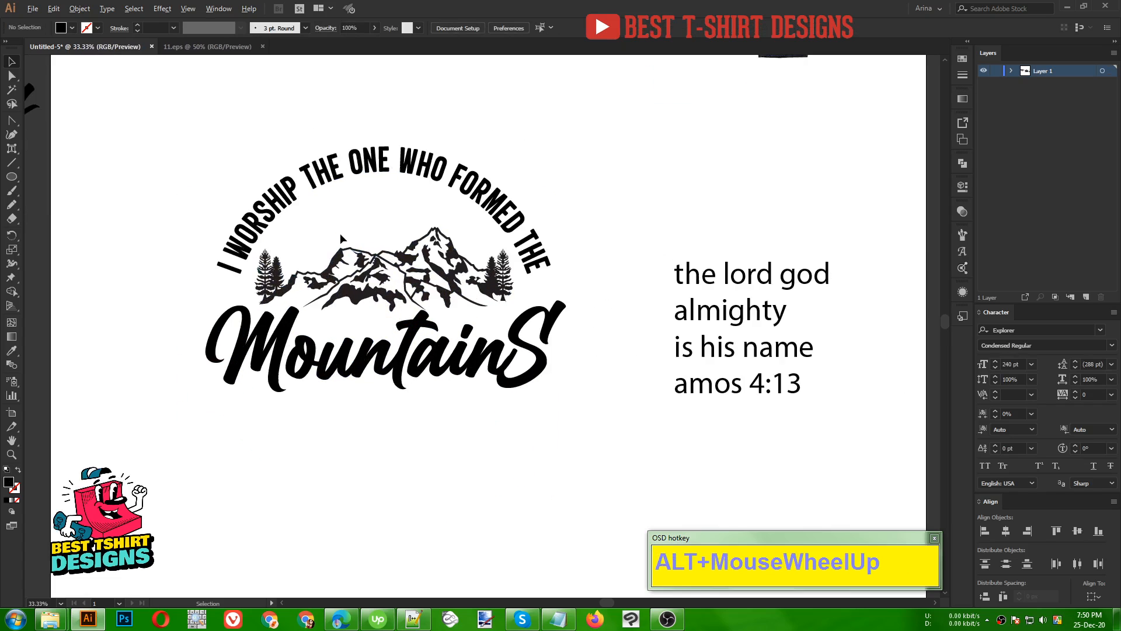
pyautogui.moveTo(779, 271); pyautogui.dragTo(415, 437)
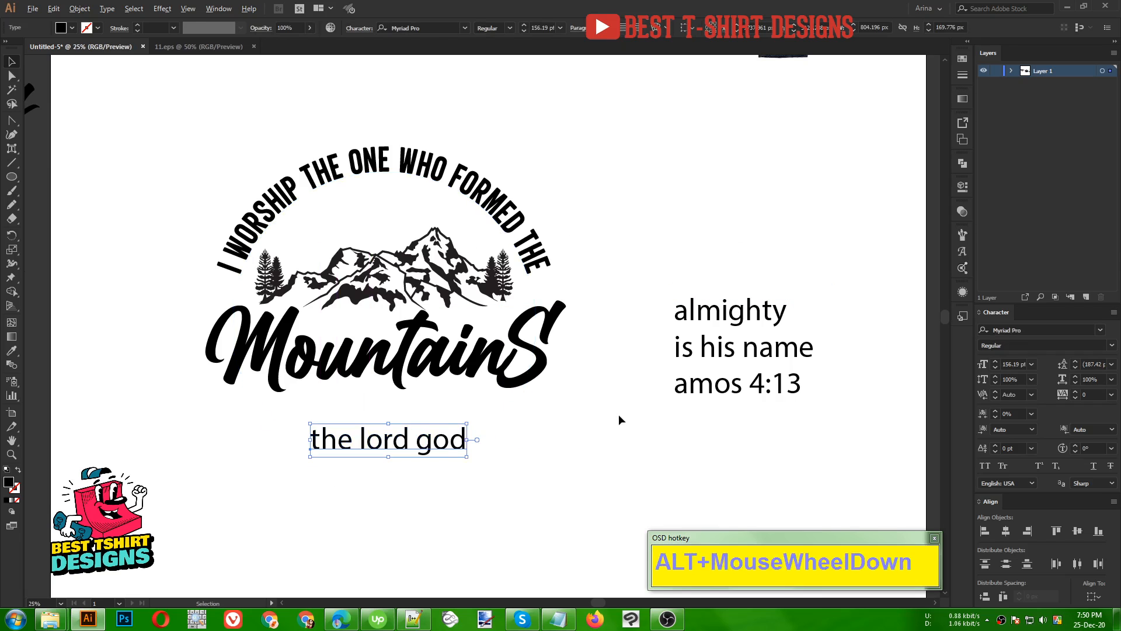
pyautogui.keyDown('alt'); pyautogui.scroll(-1, 619, 415); pyautogui.keyUp('alt')
pyautogui.press('i')
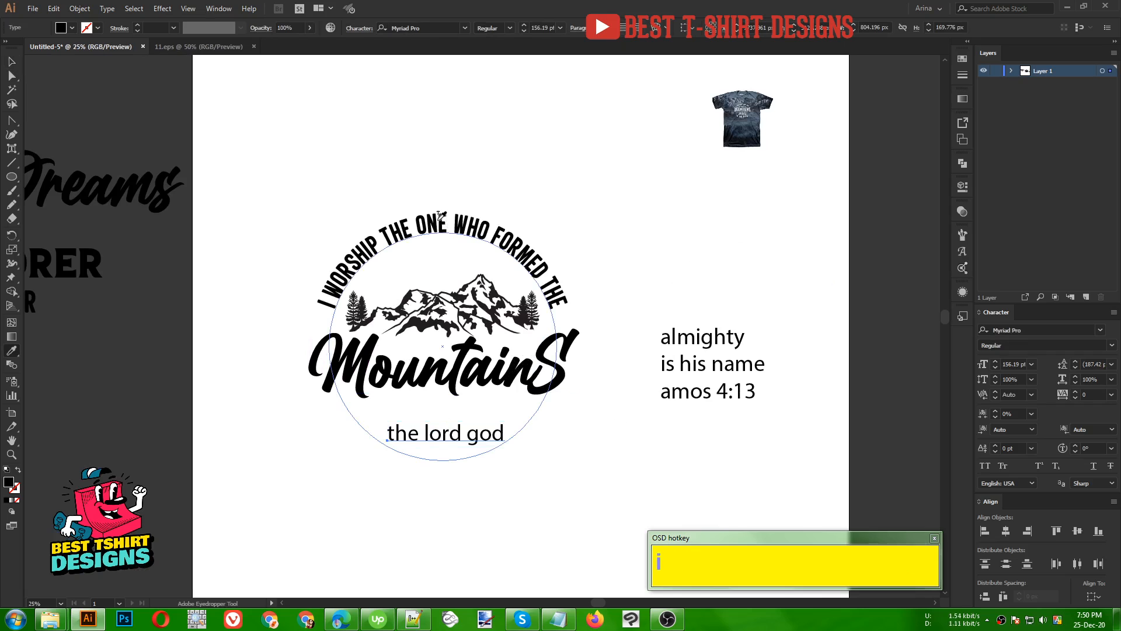
pyautogui.click(432, 264)
pyautogui.press('v')
pyautogui.moveTo(418, 444); pyautogui.dragTo(474, 419)
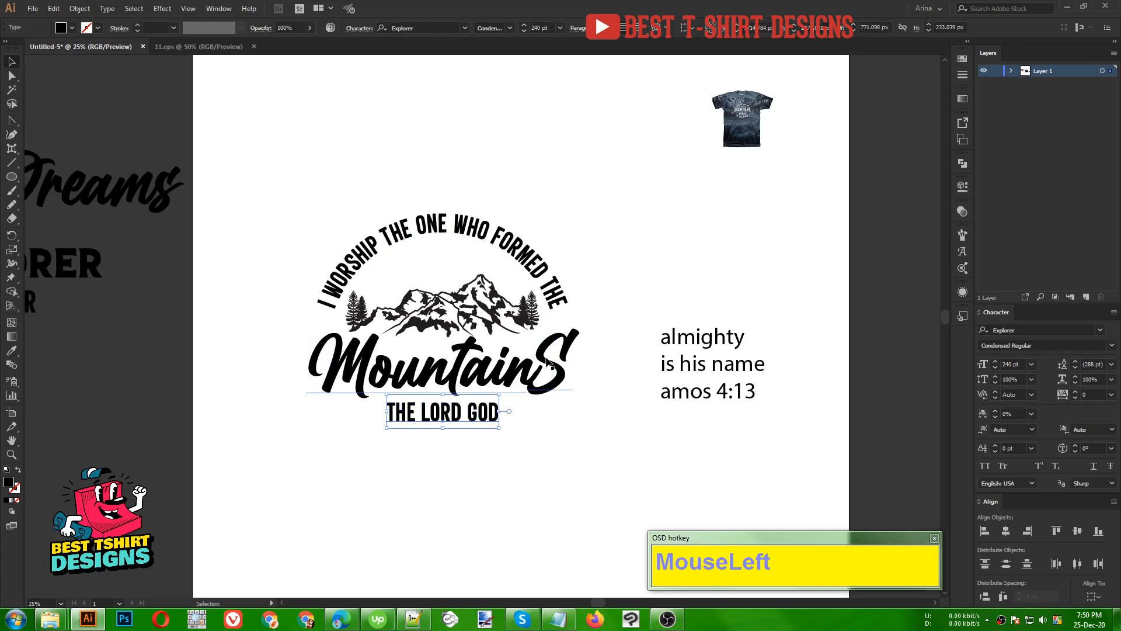
# Place "almighty" directly beneath THE LORD GOD, copying the Explorer Serif 372.26 pt style from the sample text beside the artboard.
pyautogui.keyDown('alt'); pyautogui.scroll(1, 474, 419); pyautogui.keyUp('alt')
pyautogui.moveTo(765, 318); pyautogui.dragTo(423, 486)
pyautogui.keyDown('alt'); pyautogui.scroll(-1, 392, 422); pyautogui.keyUp('alt')
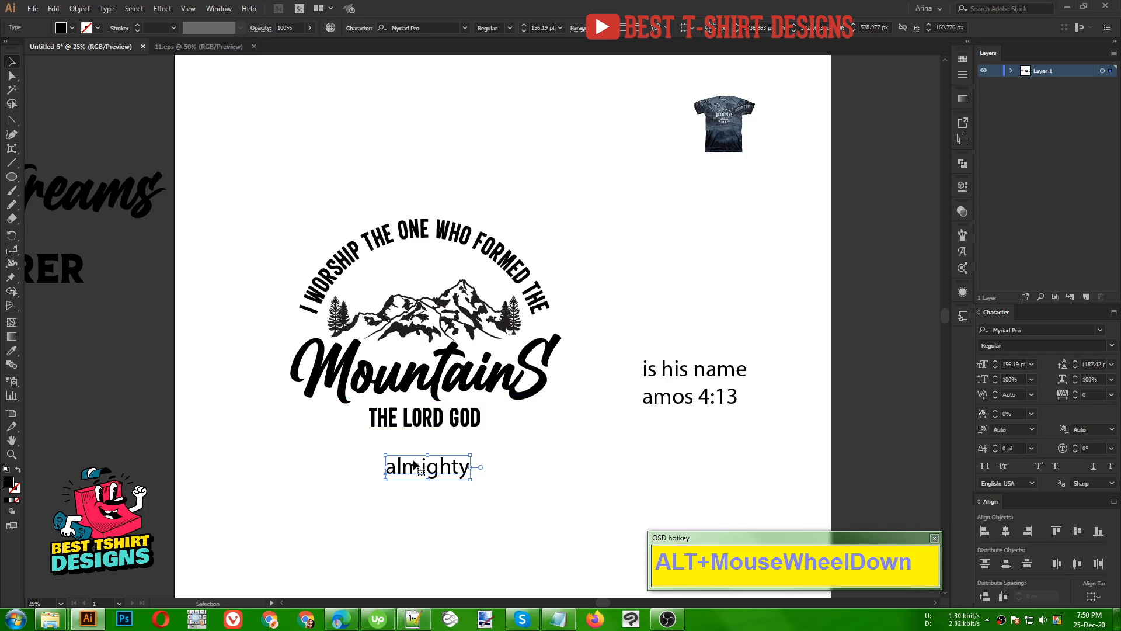
pyautogui.press('i')
pyautogui.click(82, 270)
pyautogui.press('v')
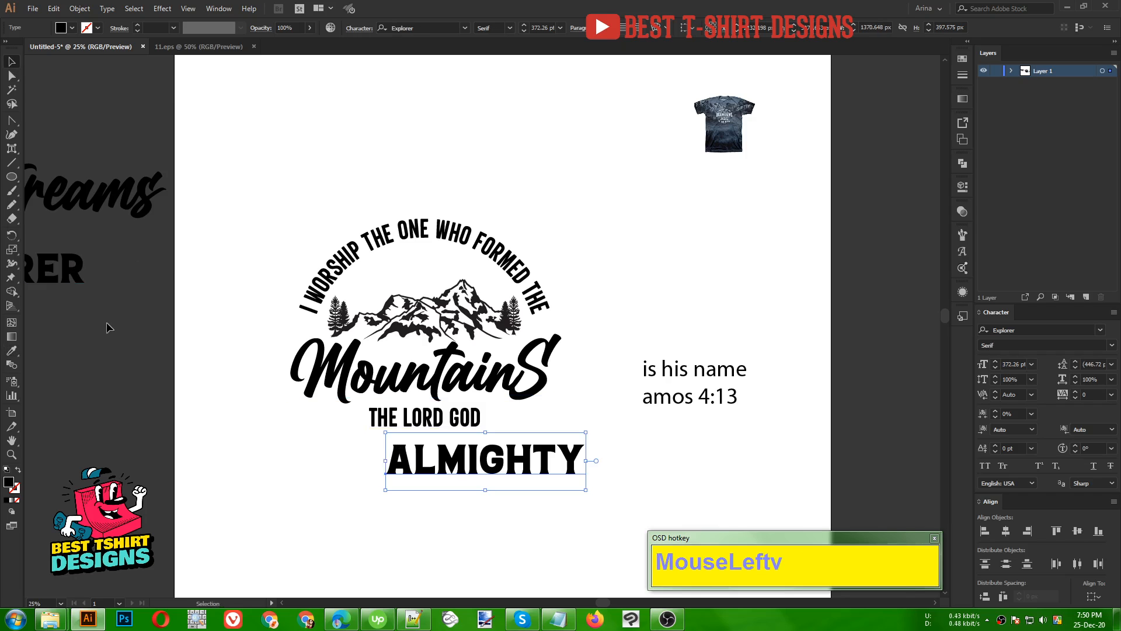
pyautogui.moveTo(520, 477); pyautogui.dragTo(461, 461)
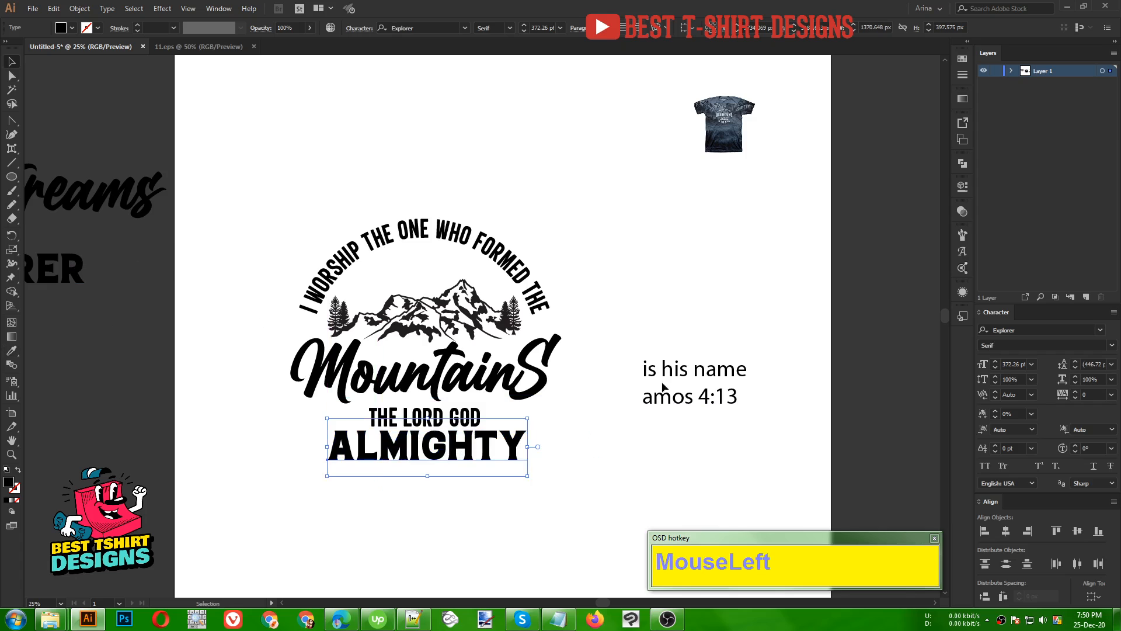
# Place "is his name" beneath ALMIGHTY in the style of THE LORD GOD and centre all design elements horizontally.
pyautogui.moveTo(659, 384); pyautogui.dragTo(417, 501)
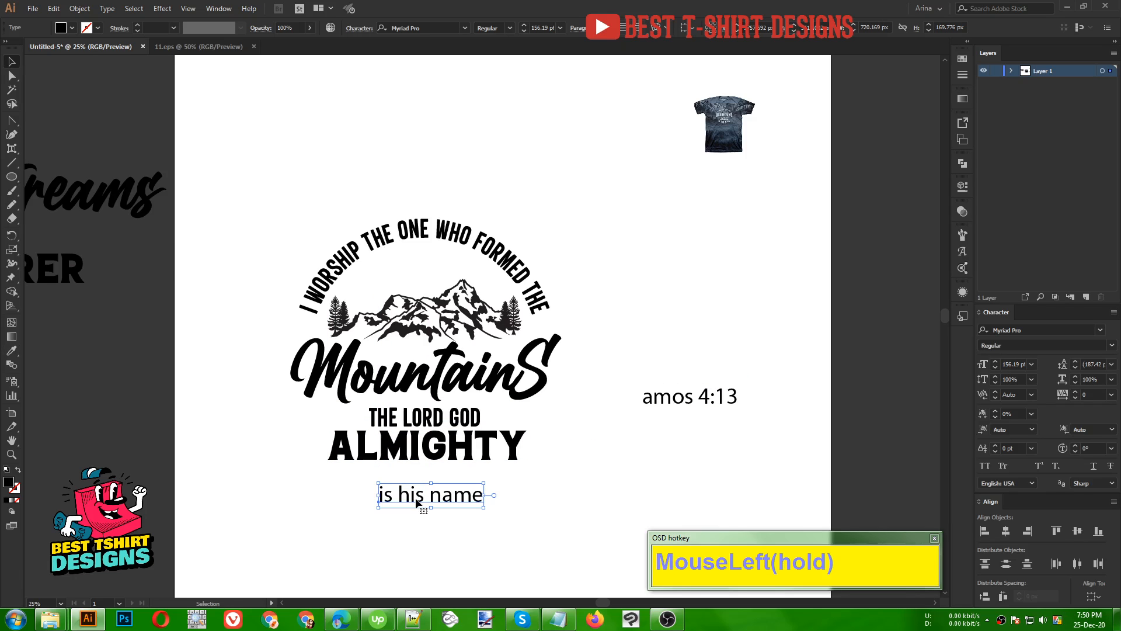
pyautogui.press('i')
pyautogui.click(469, 411)
pyautogui.press('v')
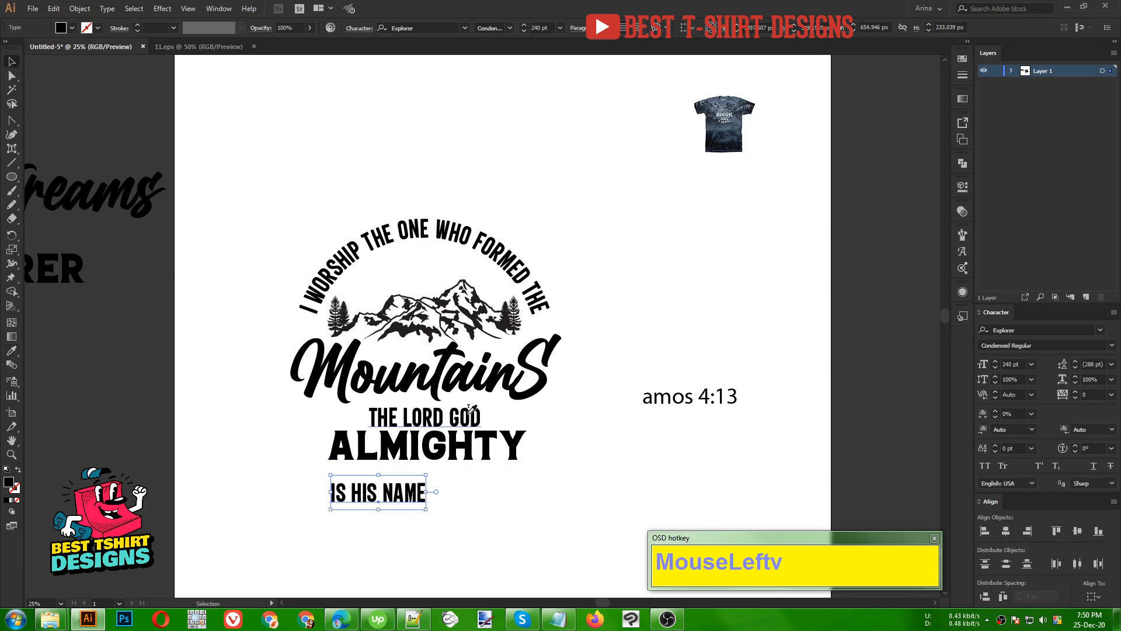
pyautogui.moveTo(407, 490); pyautogui.dragTo(453, 472)
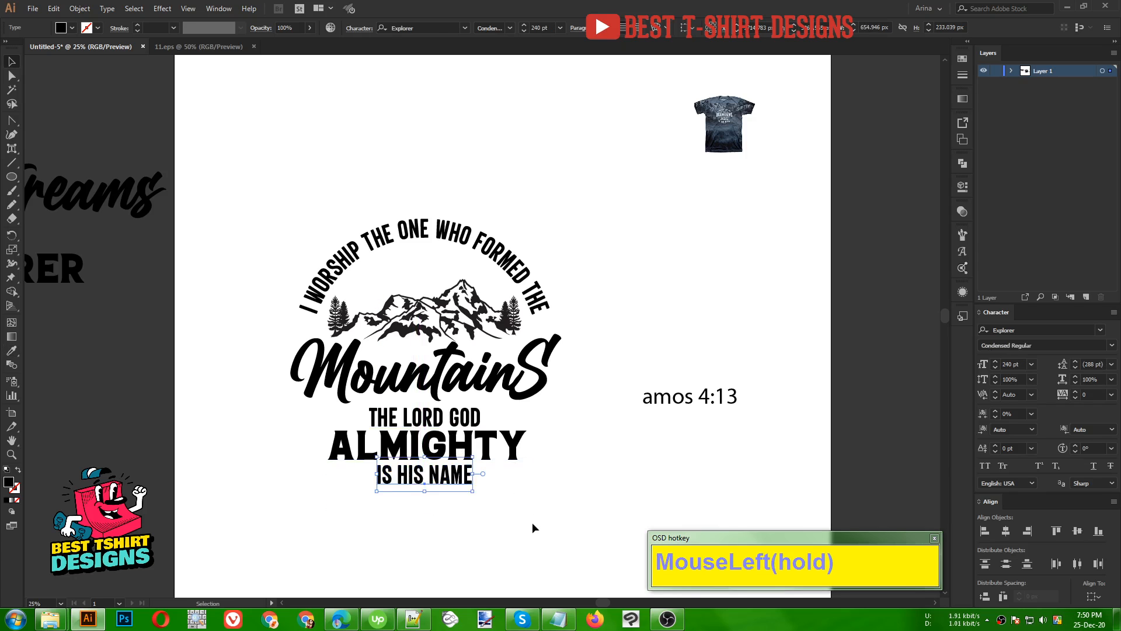
pyautogui.moveTo(532, 528); pyautogui.dragTo(374, 160)
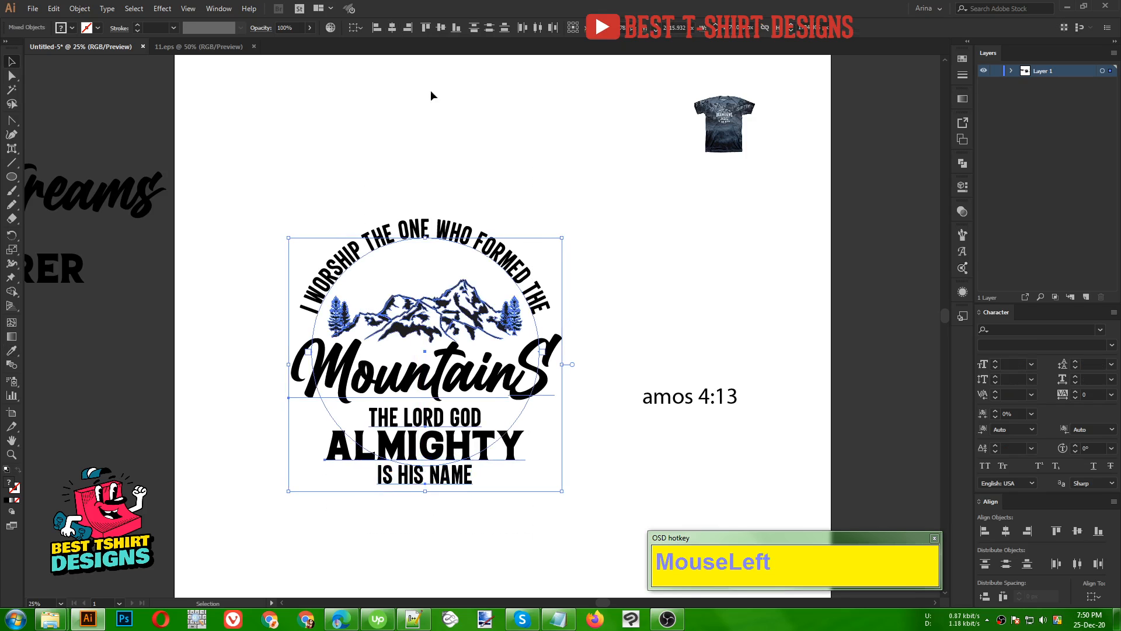
pyautogui.click(456, 122)
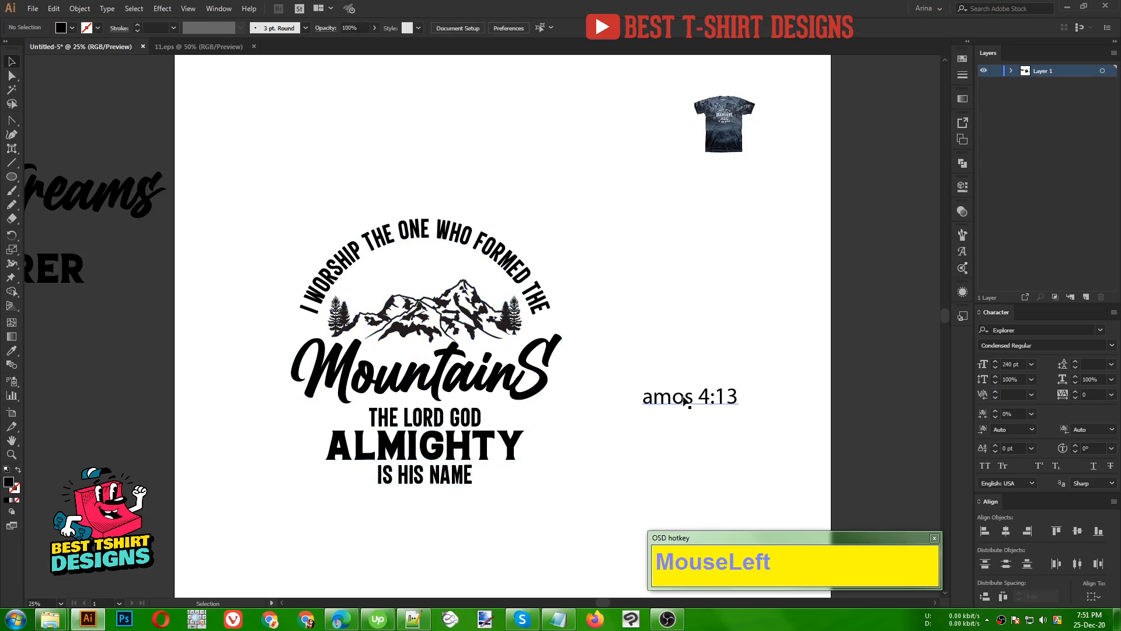
# Try the BillionDreams style of the Mountains lettering, then the Explorer Condensed Regular style of THE LORD GOD, on the "amos 4:13" text.
pyautogui.moveTo(679, 401); pyautogui.dragTo(683, 458)
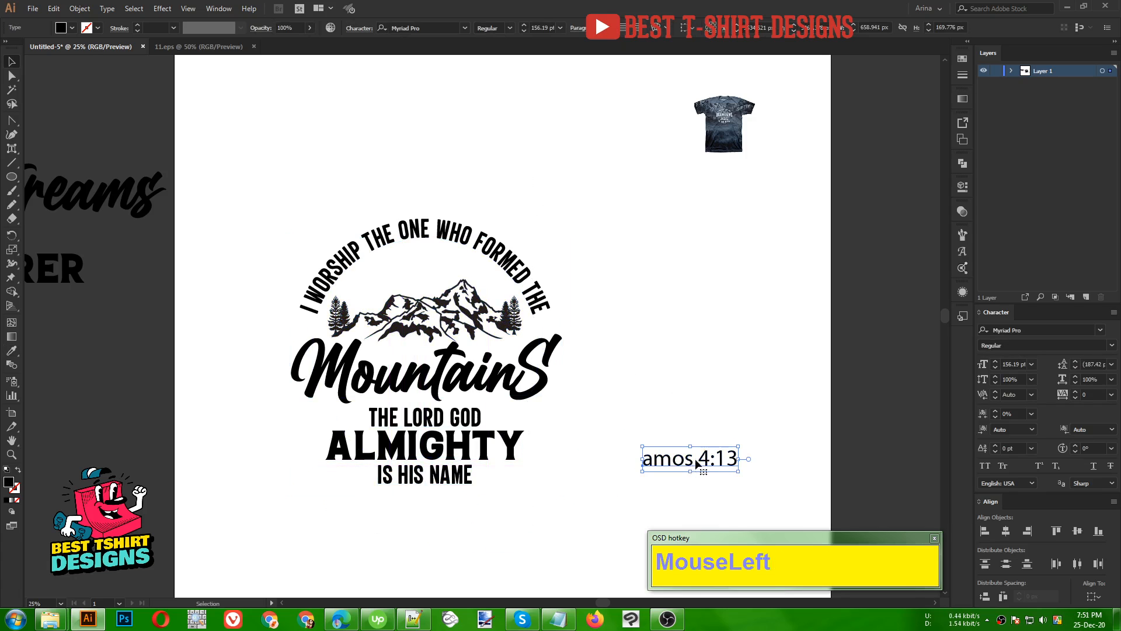
pyautogui.press('i')
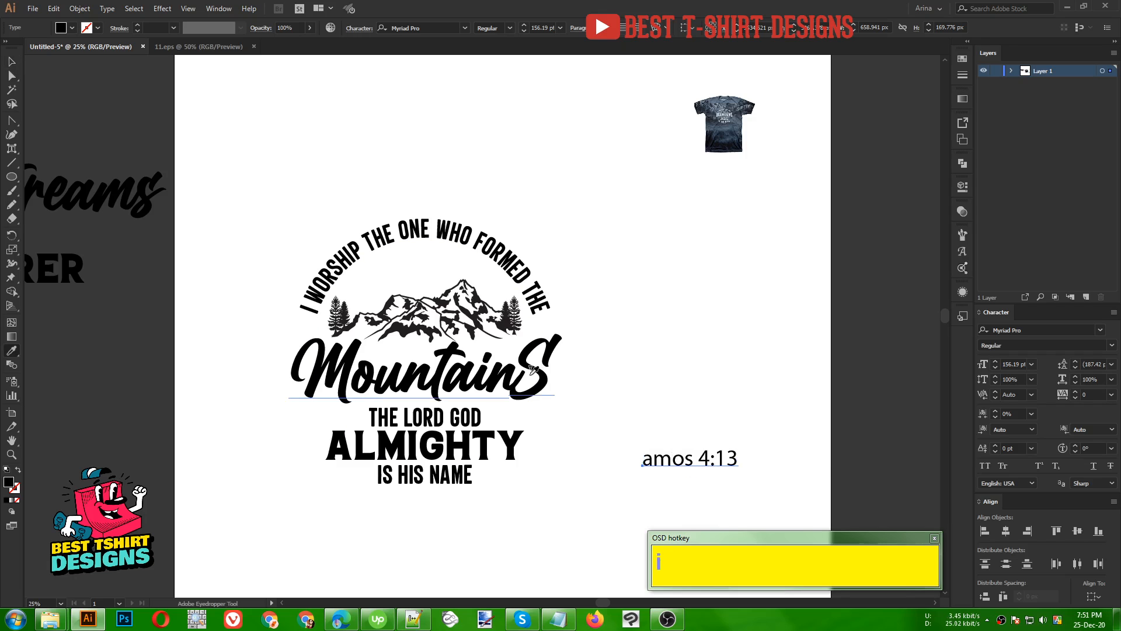
pyautogui.click(493, 365)
pyautogui.press('v')
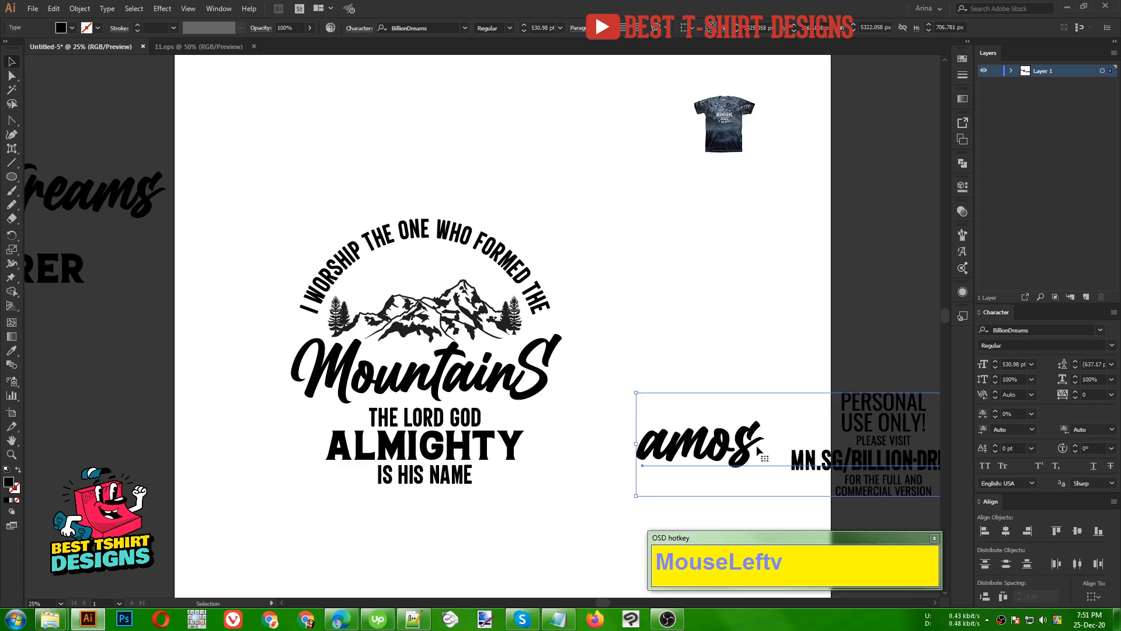
pyautogui.click(726, 444)
pyautogui.moveTo(726, 444); pyautogui.dragTo(519, 507)
pyautogui.moveTo(818, 458); pyautogui.dragTo(752, 435)
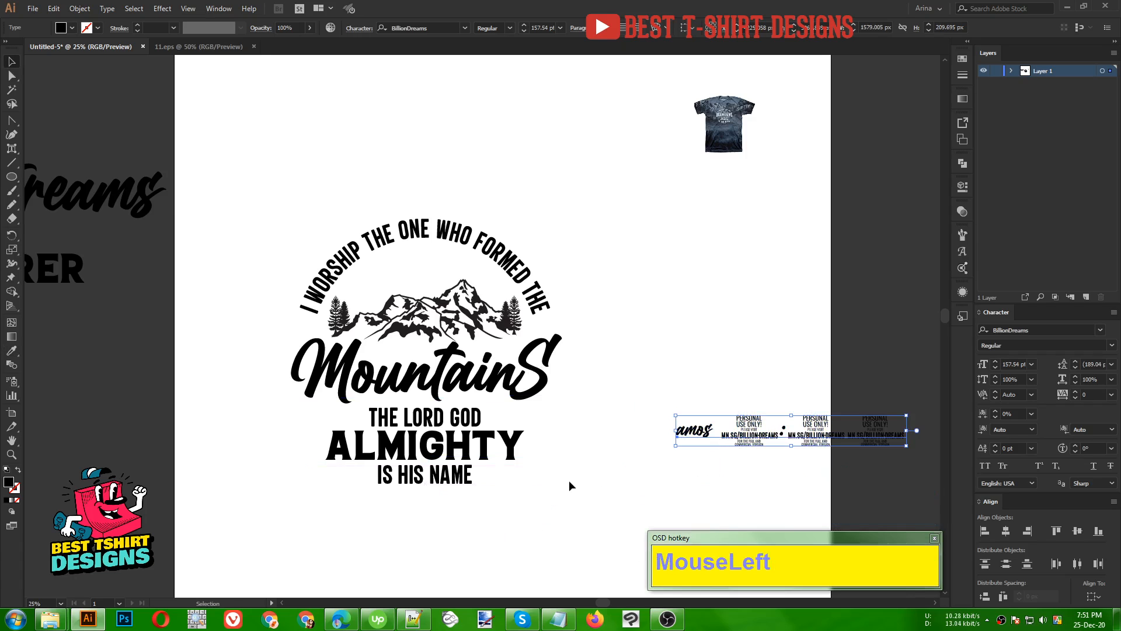
pyautogui.press('i')
pyautogui.click(426, 417)
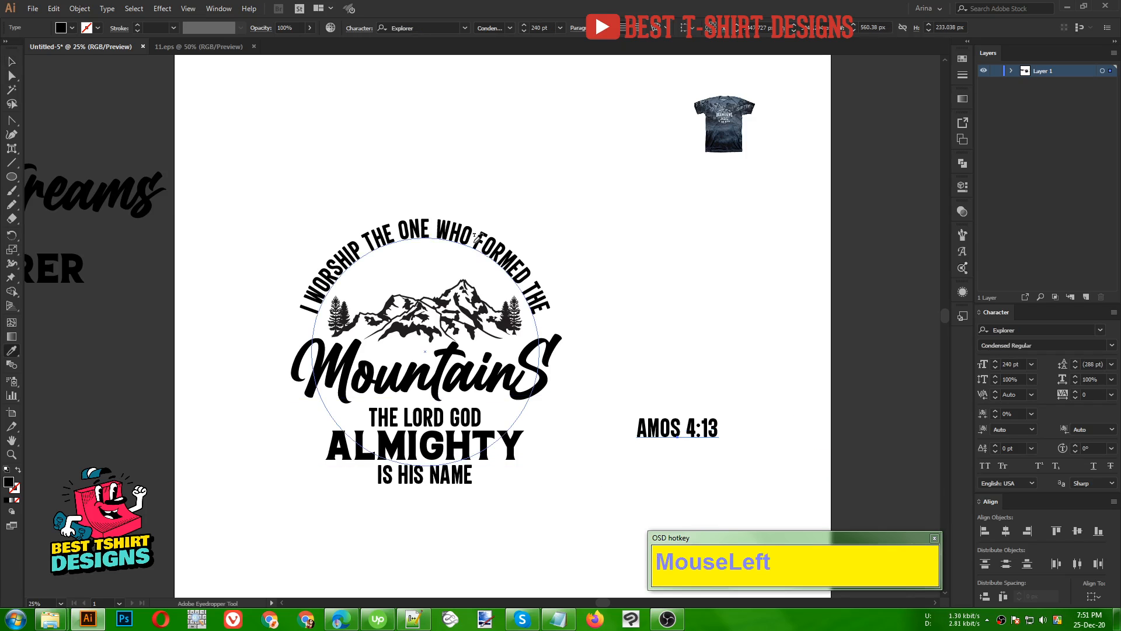
# Place AMOS 4:13 beneath IS HIS NAME in the Explorer Serif style of ALMIGHTY, scaled down to about 135.51 pt.
pyautogui.press('v')
pyautogui.moveTo(687, 435); pyautogui.dragTo(451, 549)
pyautogui.press('i')
pyautogui.click(502, 438)
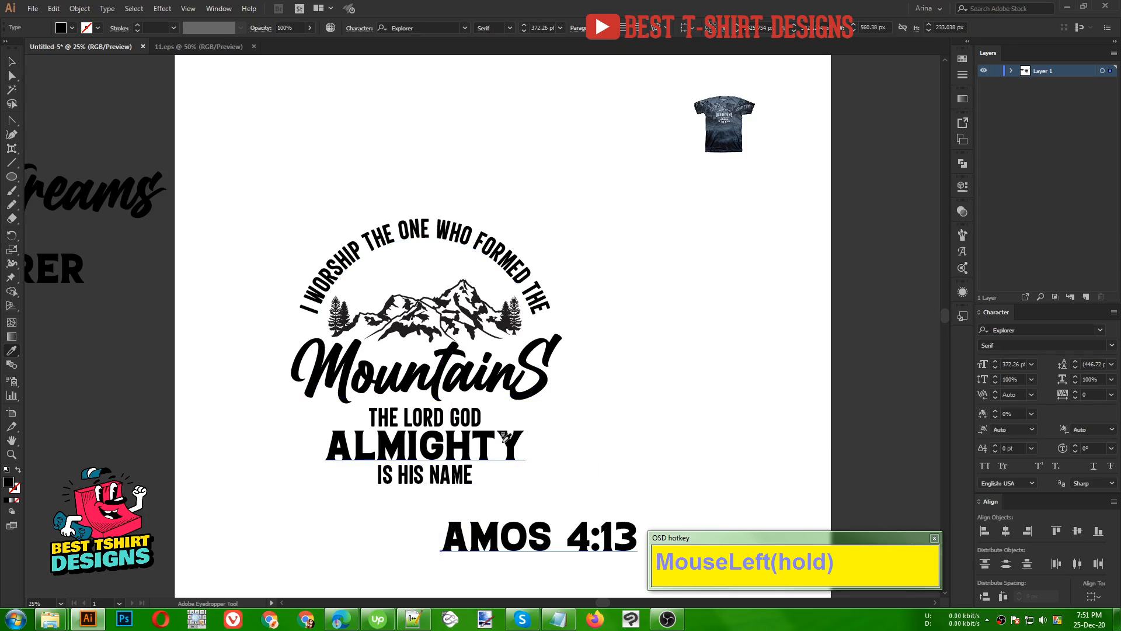
pyautogui.press('v')
pyautogui.moveTo(639, 538); pyautogui.dragTo(464, 495)
# Centre the AMOS 4:13 line horizontally with the rest of the design.
pyautogui.moveTo(520, 543); pyautogui.dragTo(319, 141)
pyautogui.moveTo(416, 76); pyautogui.dragTo(462, 115)
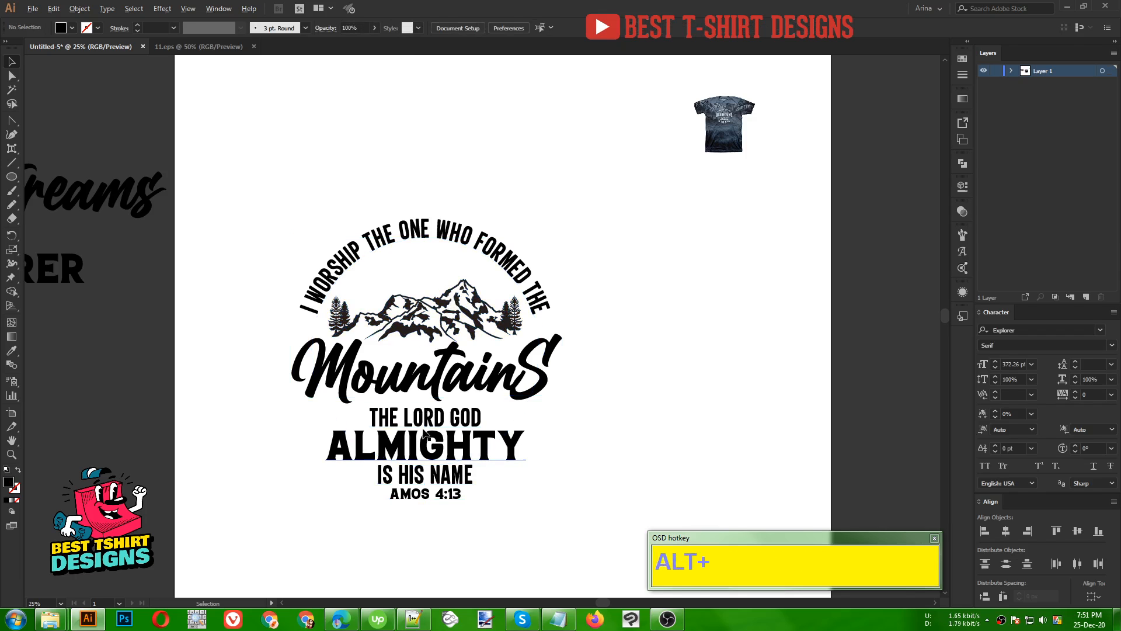
pyautogui.scroll(1, 425, 429)
pyautogui.click(709, 384)
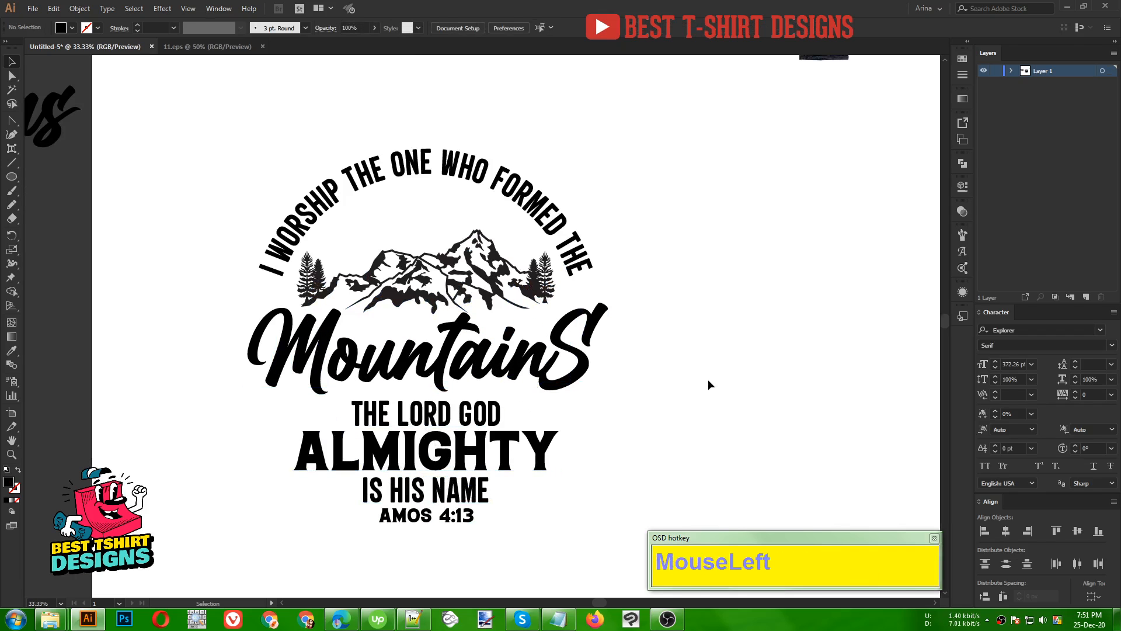
pyautogui.click(492, 419)
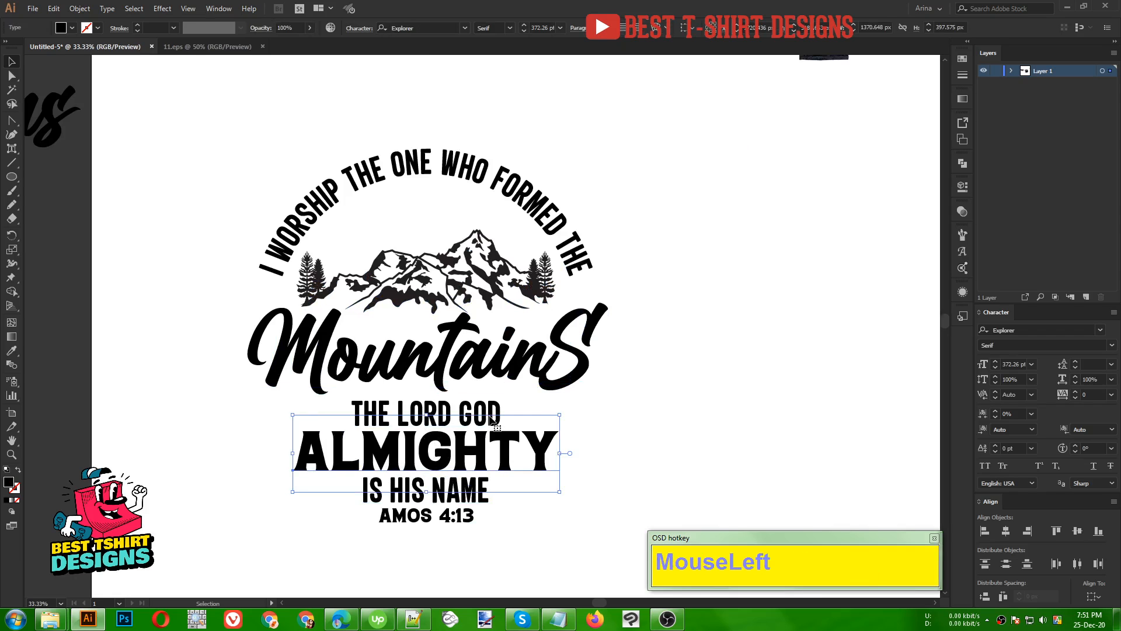
pyautogui.moveTo(229, 149); pyautogui.dragTo(550, 571)
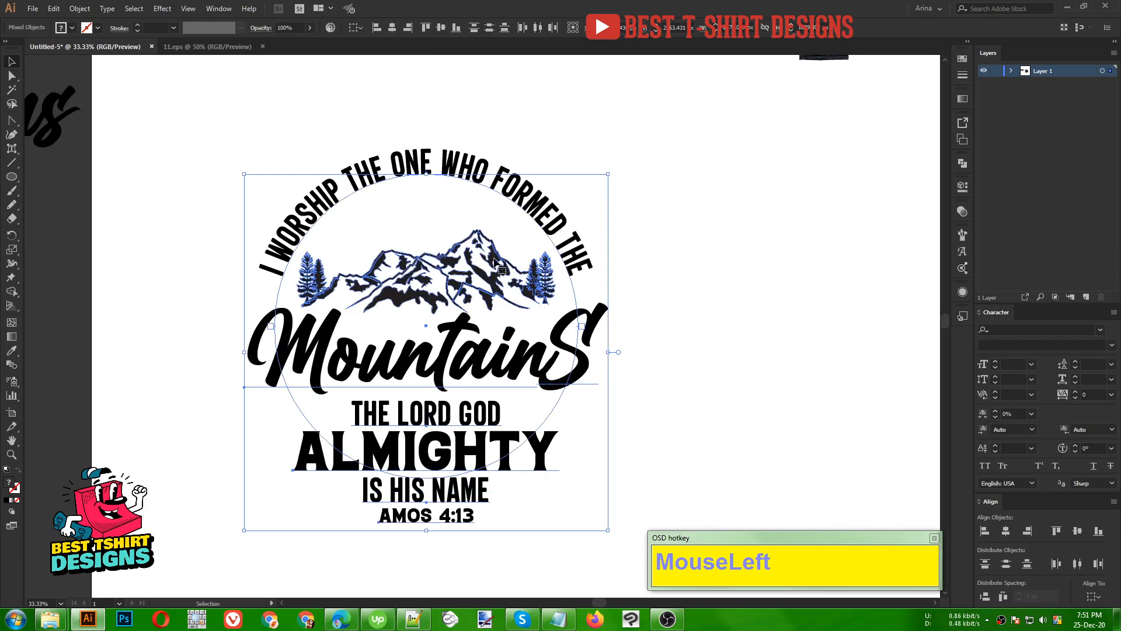
pyautogui.keyDown('shift'); pyautogui.click(484, 273); pyautogui.keyUp('shift')
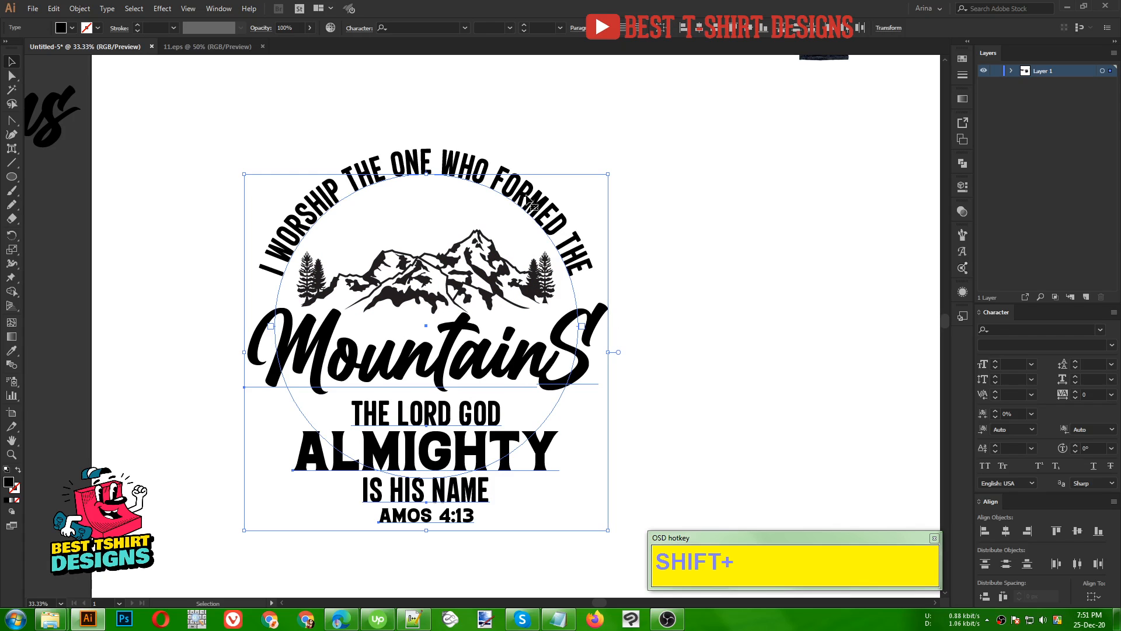
pyautogui.click(735, 325)
# Set the curved text's font style to Explorer Serif.
pyautogui.click(574, 243)
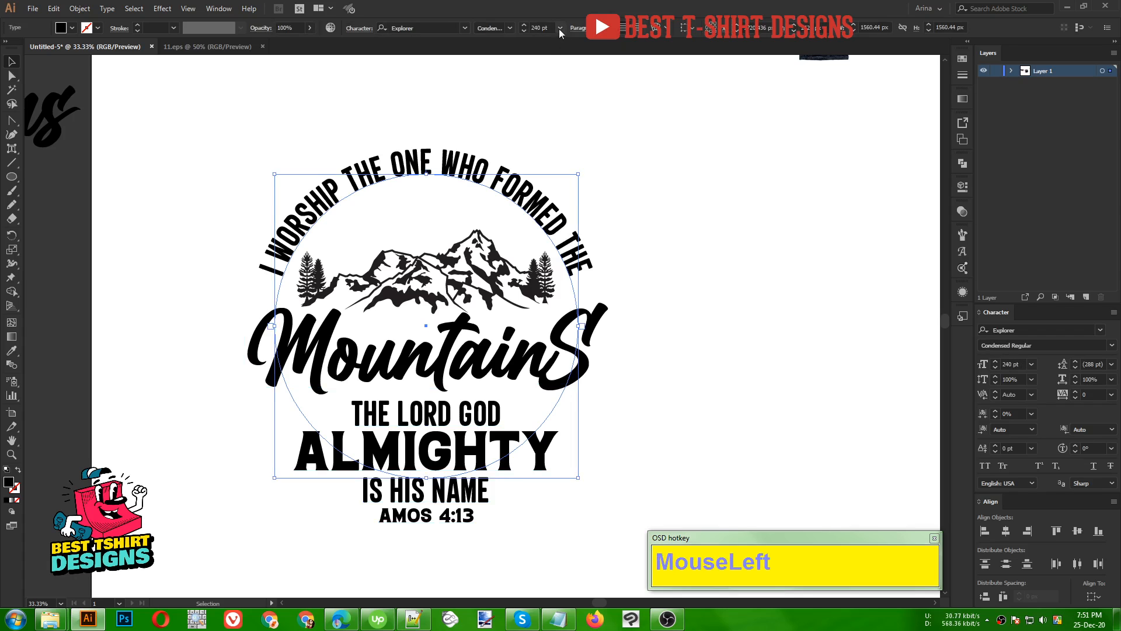
pyautogui.click(510, 29)
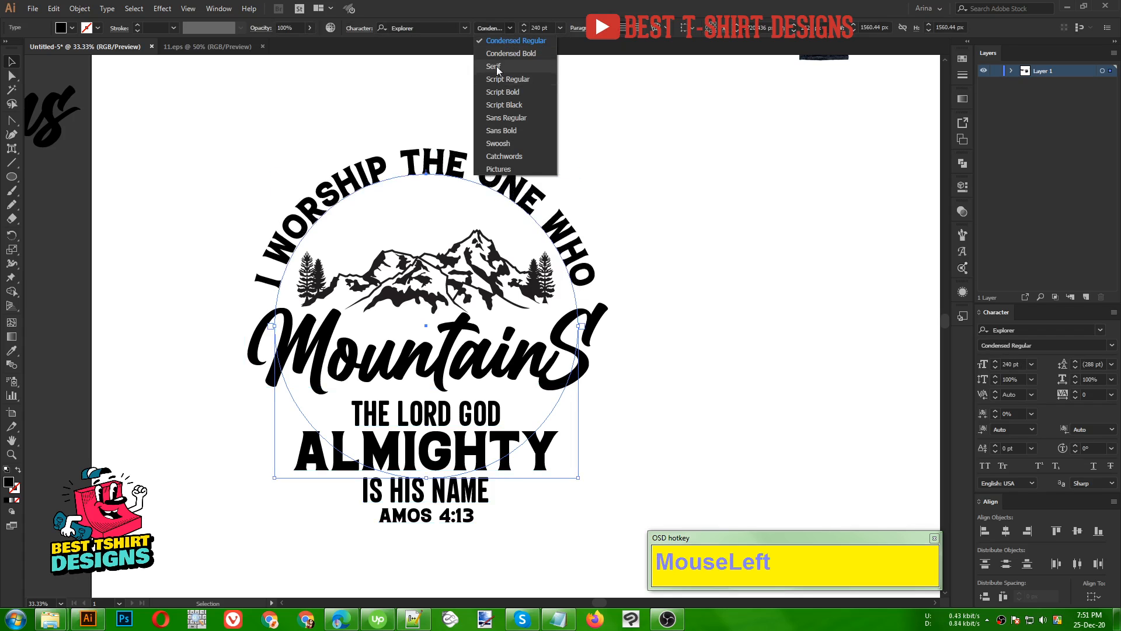
pyautogui.click(497, 68)
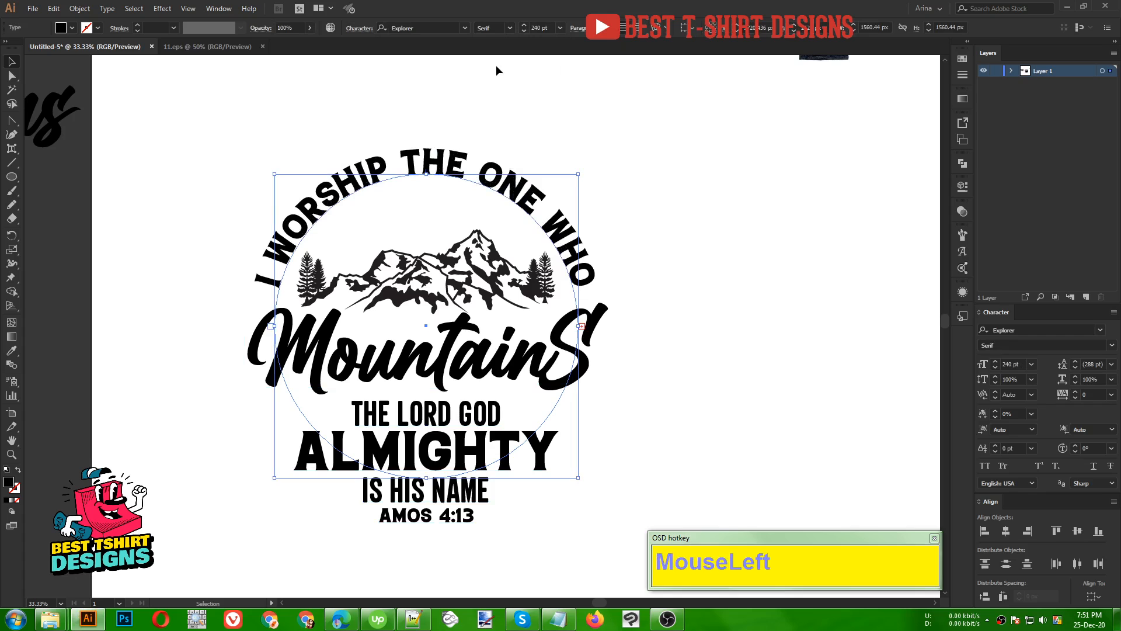
# Set the AMOS 4:13 line's font style to Explorer Script Bold and replace its first letter with a capital A.
pyautogui.click(455, 522)
pyautogui.click(506, 29)
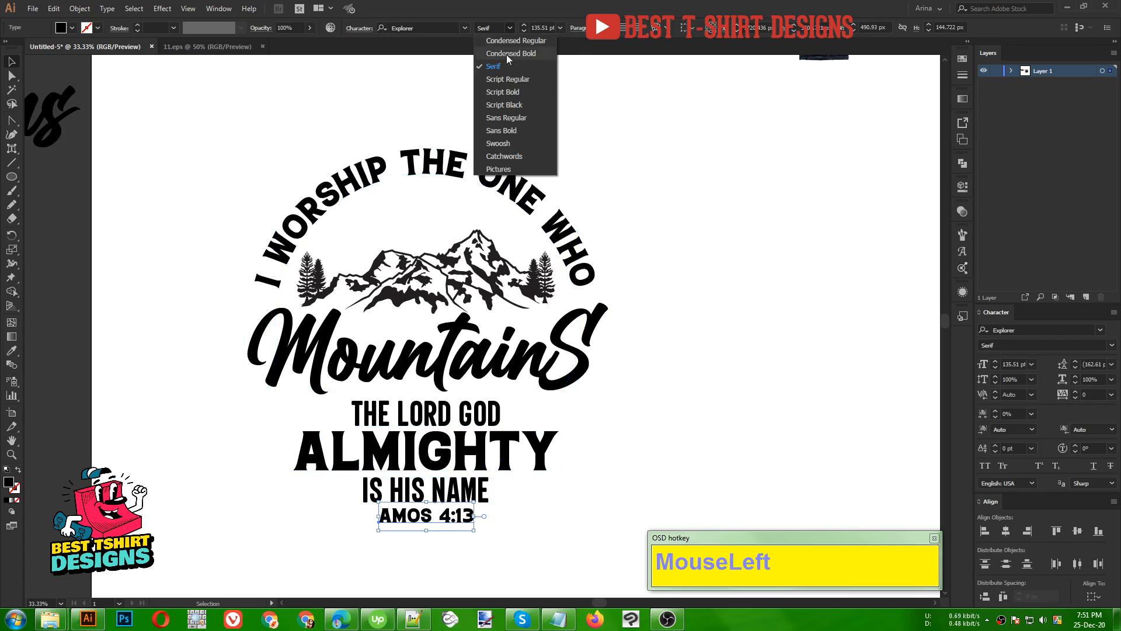
pyautogui.click(495, 94)
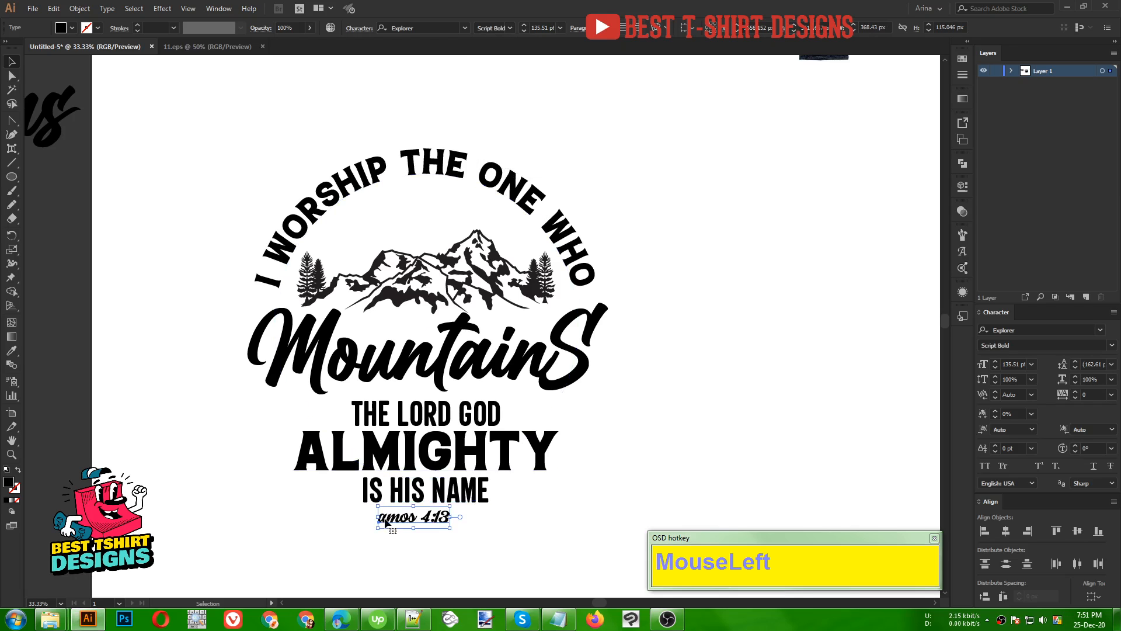
pyautogui.doubleClick(405, 522)
pyautogui.press('BackSpace')
pyautogui.write('A')
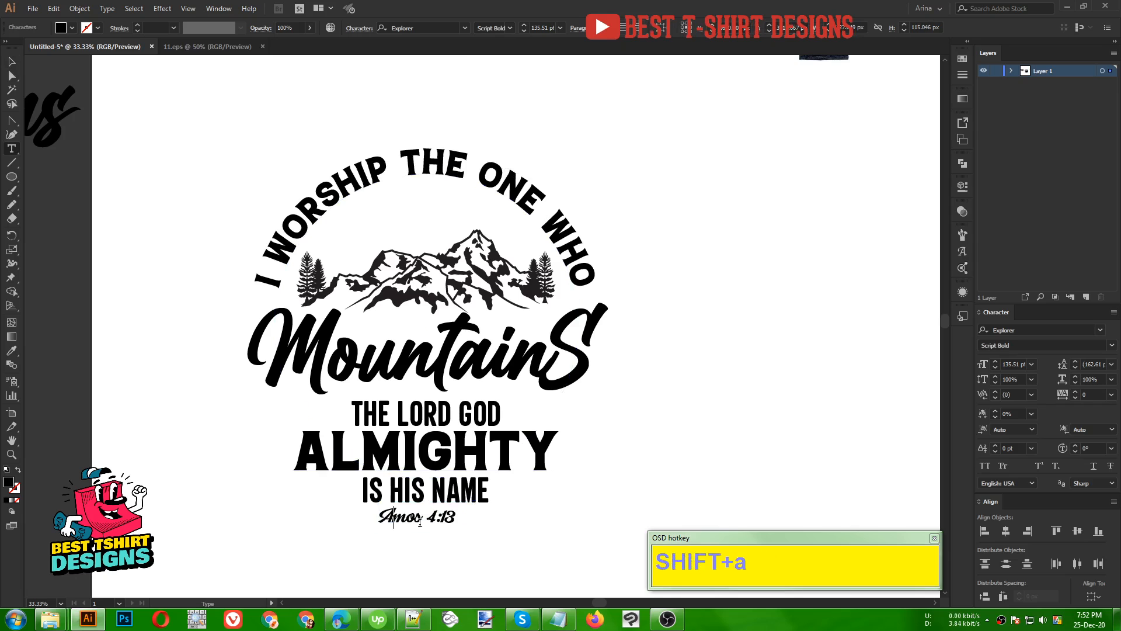
pyautogui.click(11, 68)
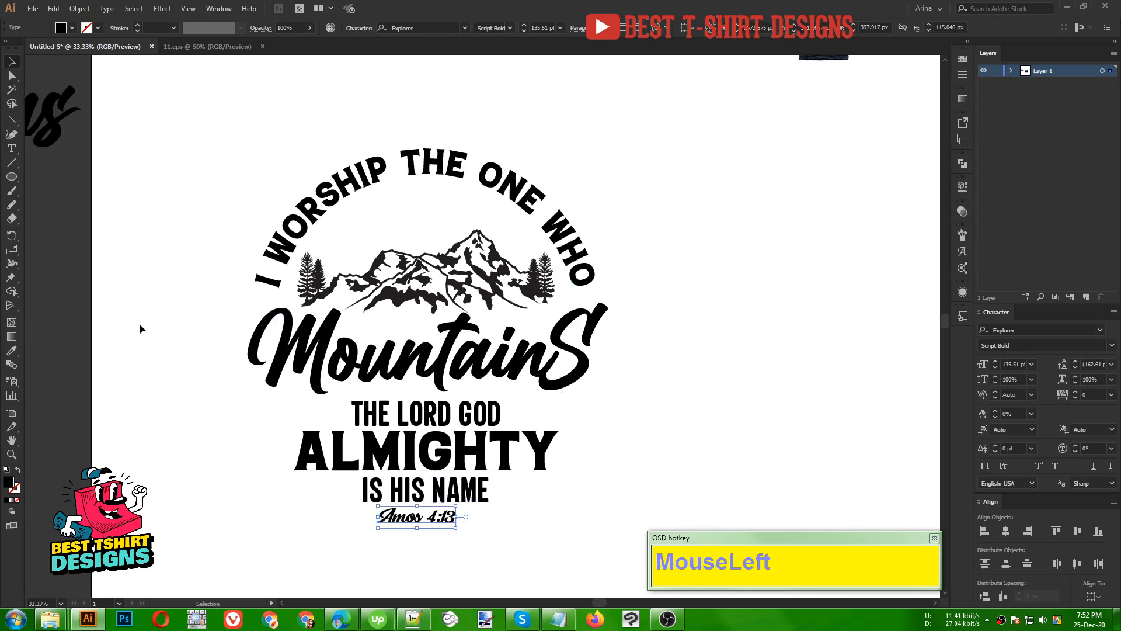
# Undo the AMOS 4:13 line's change to the Explorer Script Bold style and its retyped first letter.
pyautogui.hotkey('ctrl', 'z')
pyautogui.hotkey('ctrl', 'z')
pyautogui.hotkey('ctrl', 'z')
pyautogui.press('v')
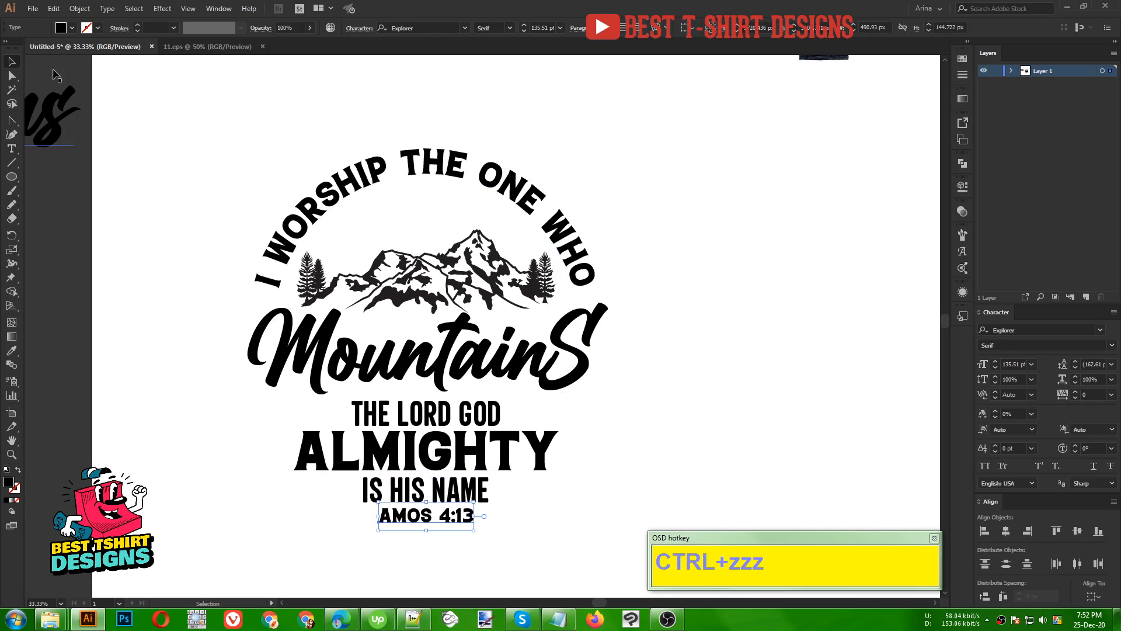
pyautogui.moveTo(220, 138); pyautogui.dragTo(602, 523)
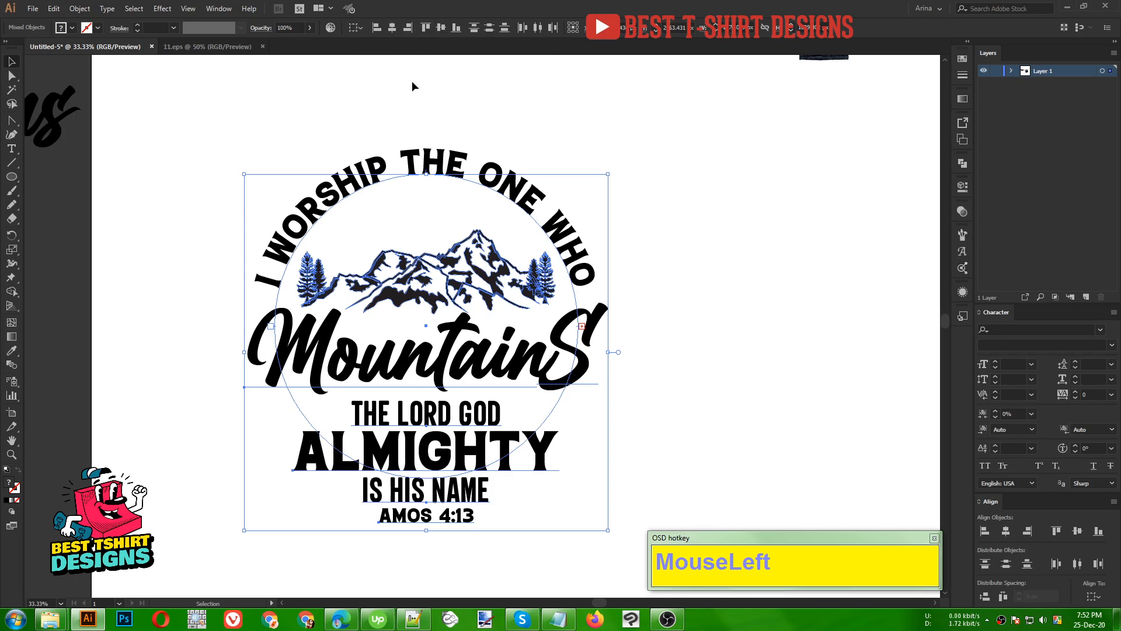
pyautogui.click(437, 96)
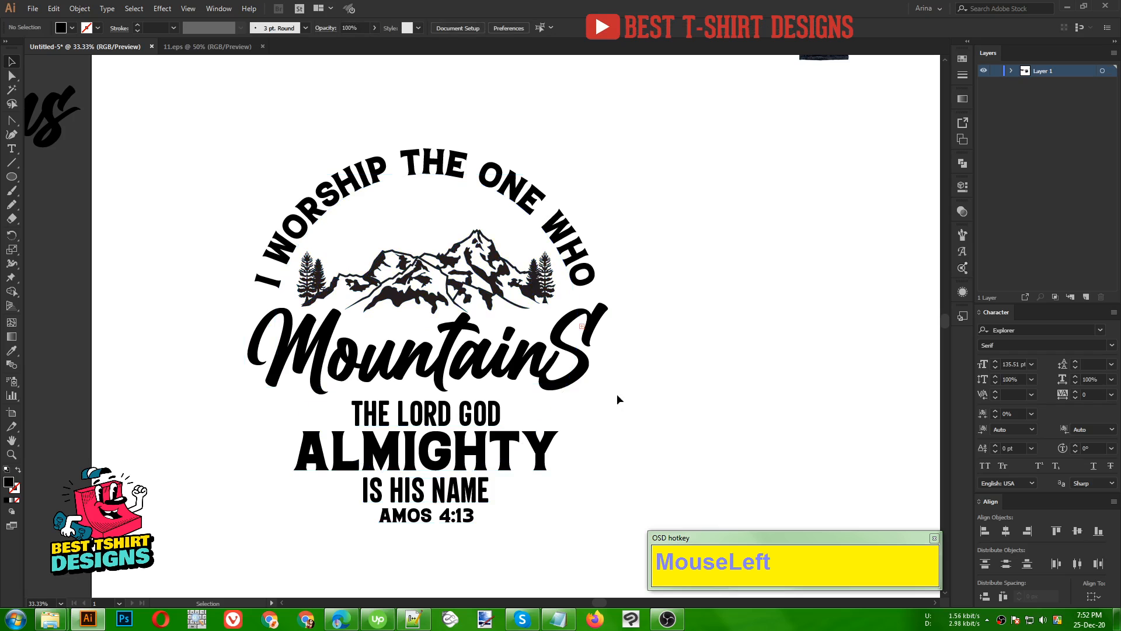
# Convert all the text of the design to outlines, leaving the mountain illustration out of the selection.
pyautogui.moveTo(270, 131); pyautogui.dragTo(622, 563)
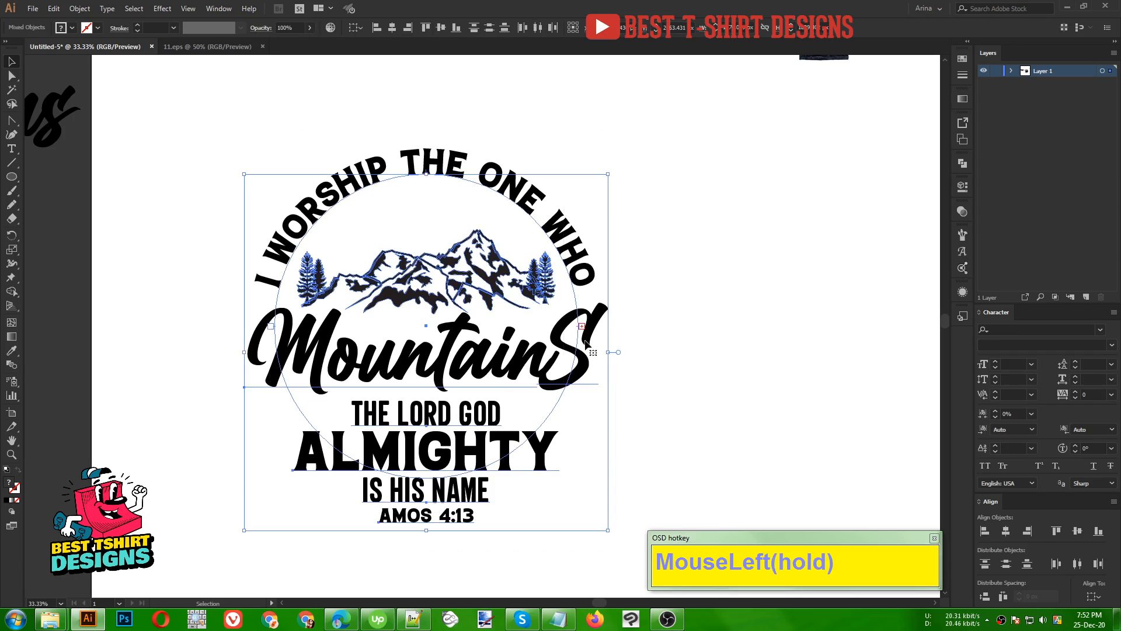
pyautogui.click(517, 303)
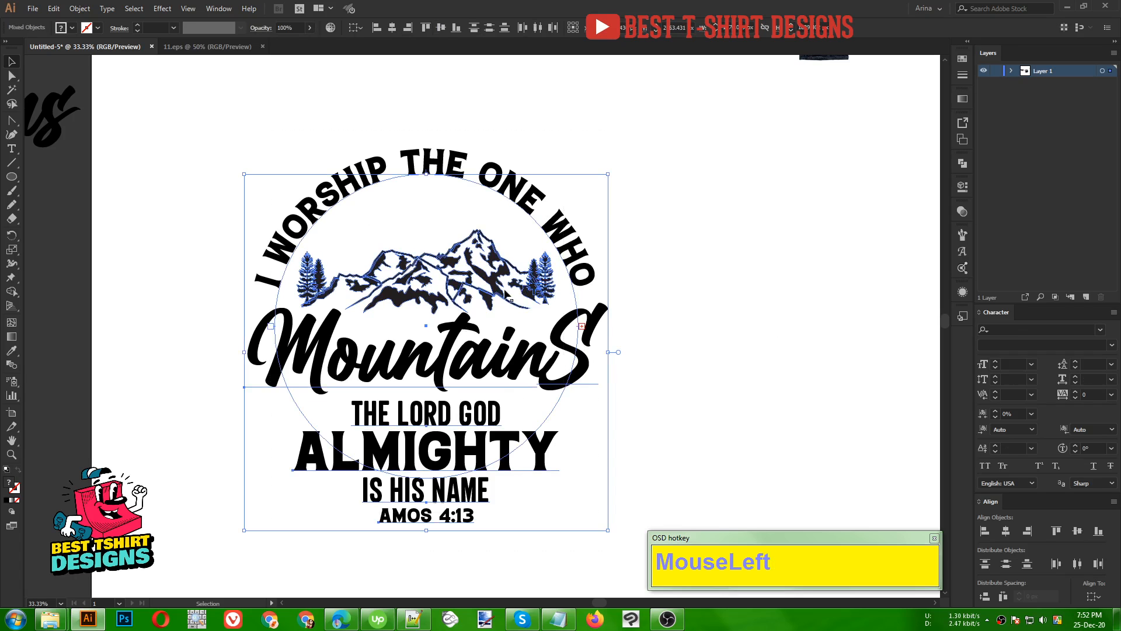
pyautogui.keyDown('shift'); pyautogui.click(506, 294); pyautogui.keyUp('shift')
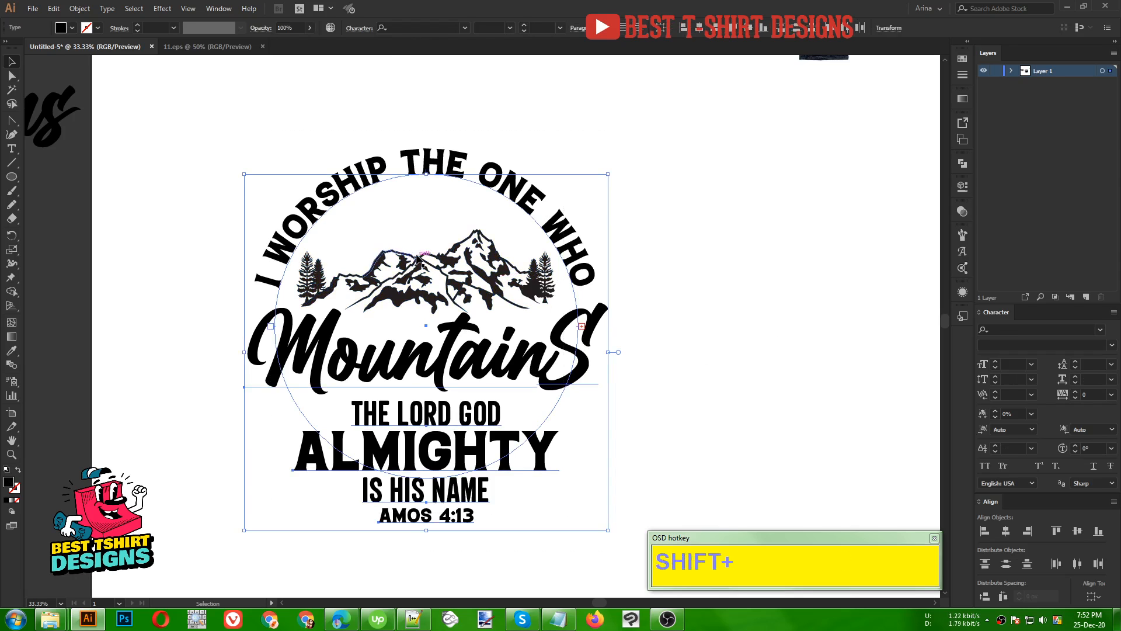
pyautogui.rightClick(489, 355)
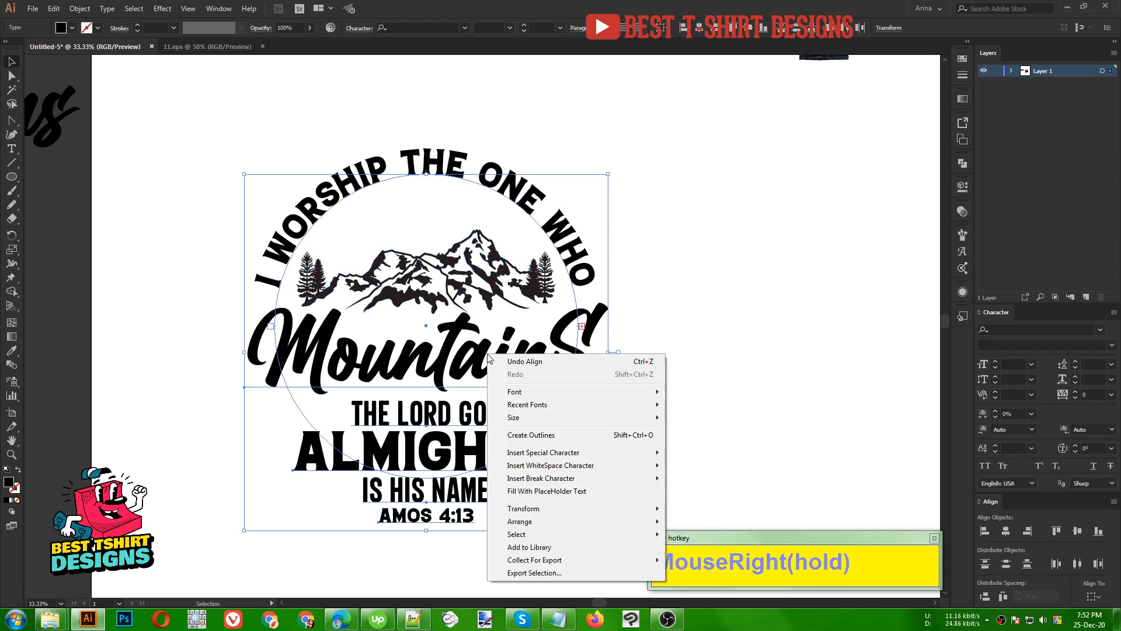
pyautogui.click(530, 436)
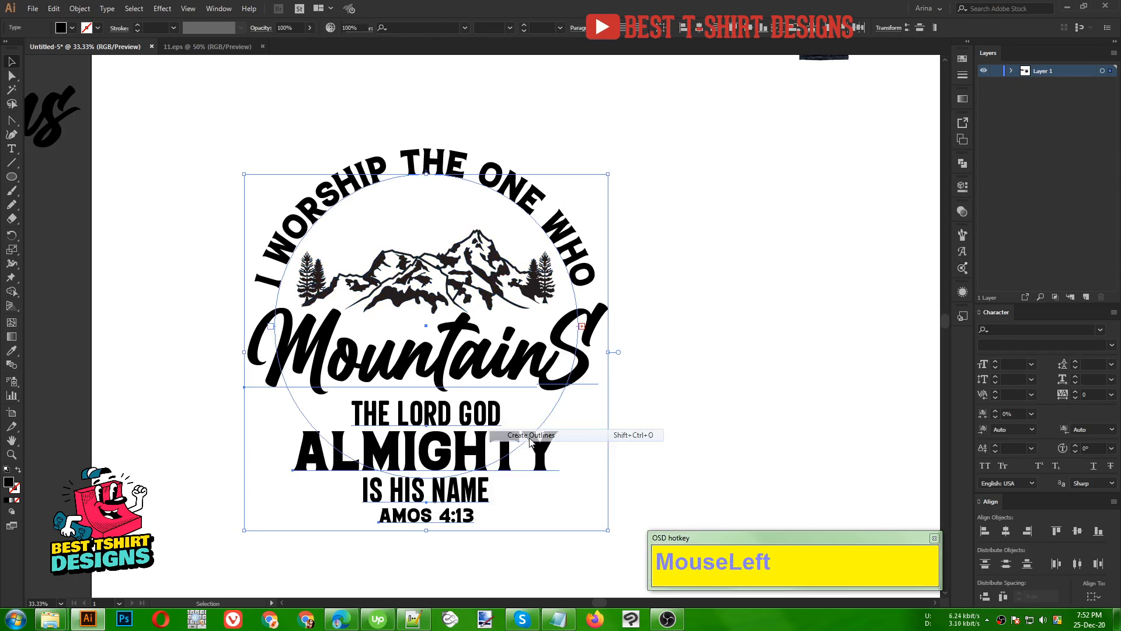
pyautogui.click(710, 402)
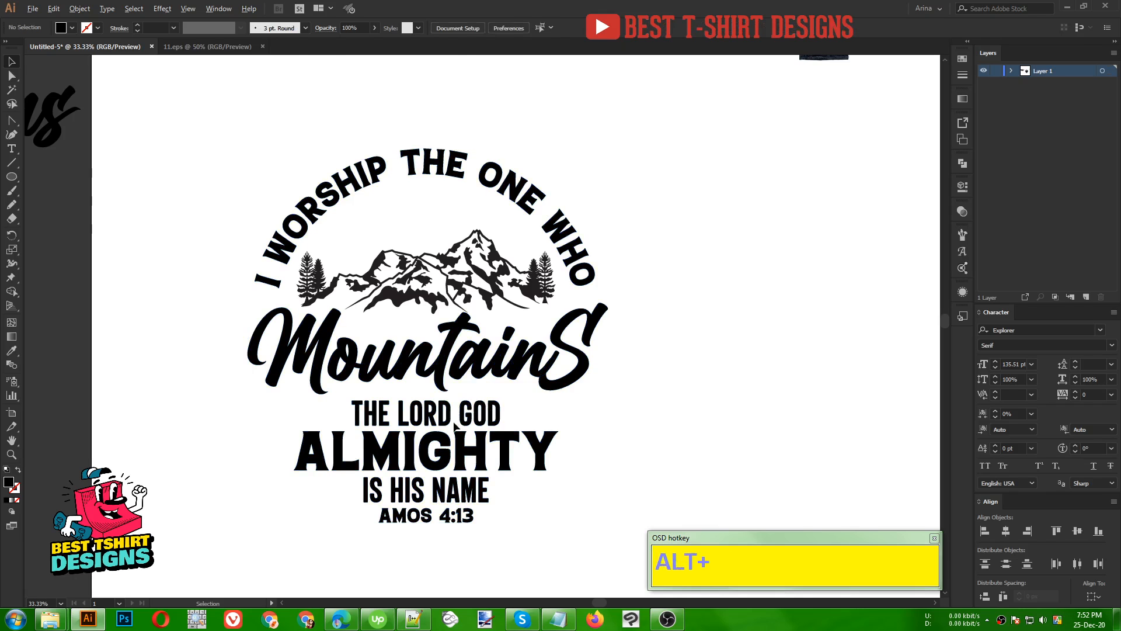
# Nudge THE LORD GOD up closer to Mountains, and ALMIGHTY up closer to THE LORD GOD.
pyautogui.keyDown('alt'); pyautogui.scroll(1, 455, 426); pyautogui.keyUp('alt')
pyautogui.click(471, 410)
pyautogui.press('Up')
pyautogui.press('Up')
pyautogui.press('Up')
pyautogui.press('Up')
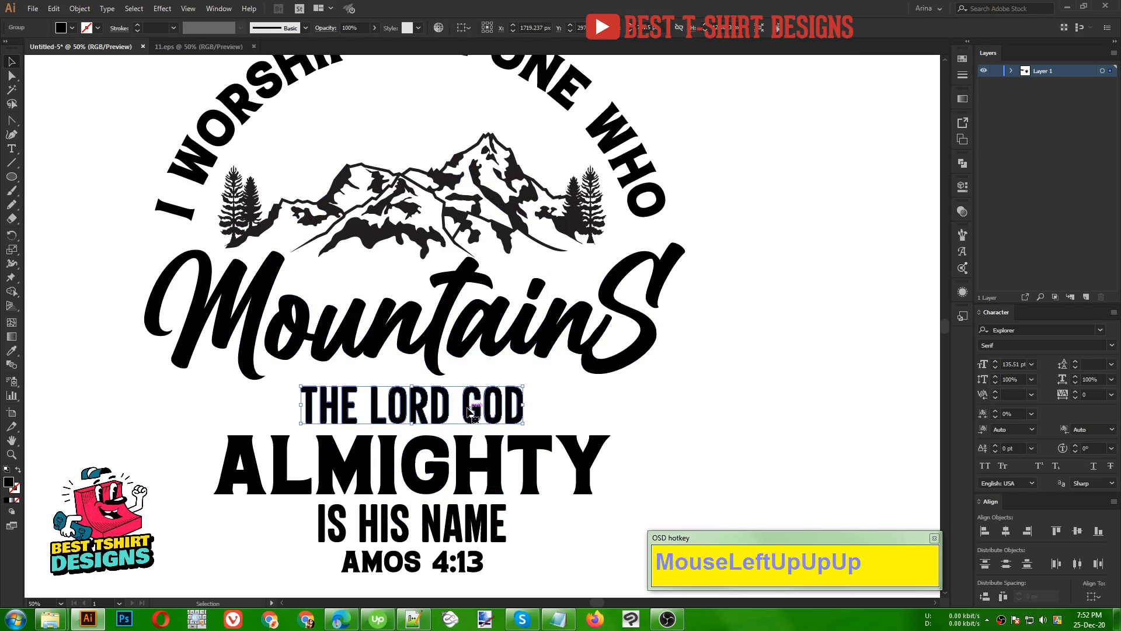
pyautogui.click(508, 444)
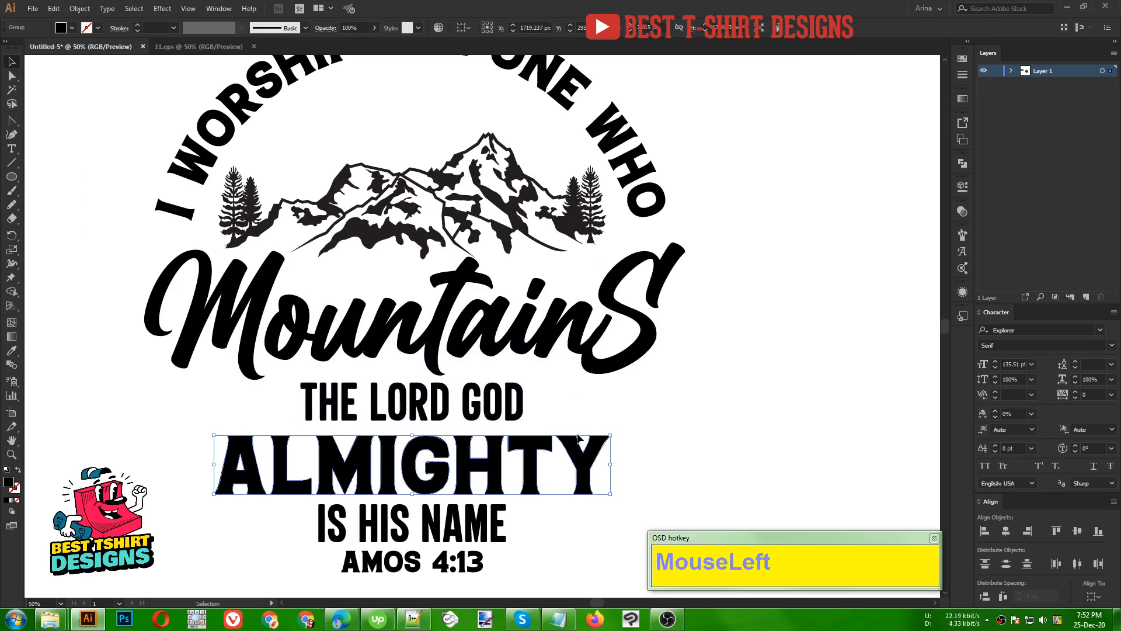
pyautogui.press('Up')
pyautogui.press('Up')
pyautogui.press('Up')
pyautogui.press('Up')
# Nudge IS HIS NAME up closer to ALMIGHTY, and AMOS 4:13 up closer to IS HIS NAME.
pyautogui.click(482, 525)
pyautogui.press('Up')
pyautogui.press('Up')
pyautogui.press('Up')
pyautogui.press('Up')
pyautogui.press('Up')
pyautogui.press('Up')
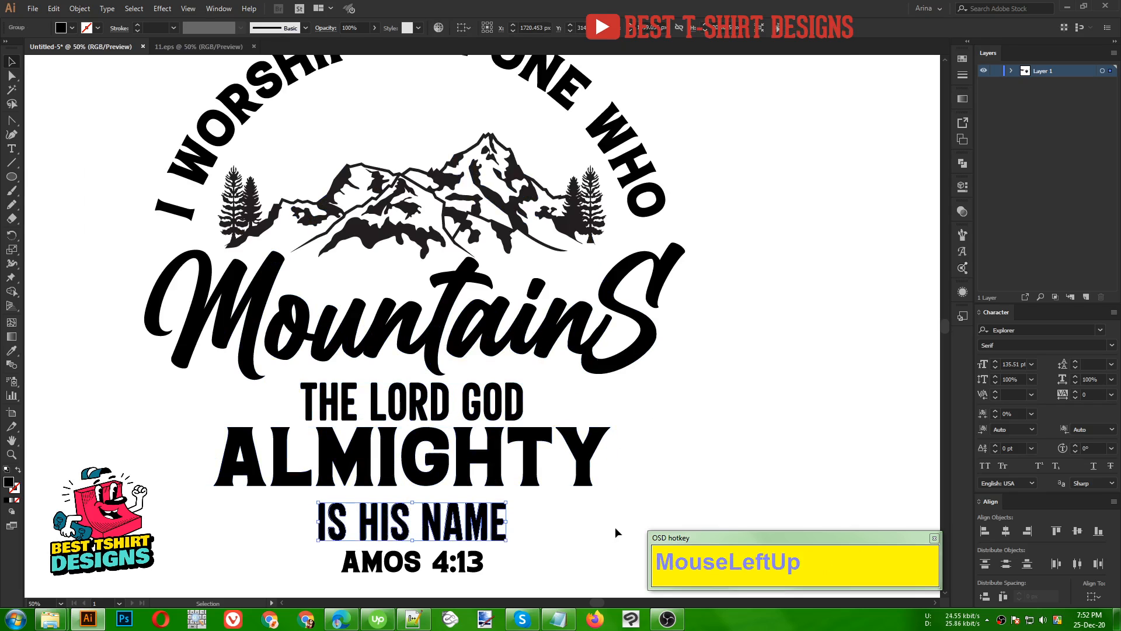
pyautogui.click(483, 563)
pyautogui.press('Up')
pyautogui.press('Up')
pyautogui.press('Up')
pyautogui.press('Up')
pyautogui.press('Up')
pyautogui.press('Up')
pyautogui.press('Up')
pyautogui.press('Up')
pyautogui.press('Up')
pyautogui.press('Up')
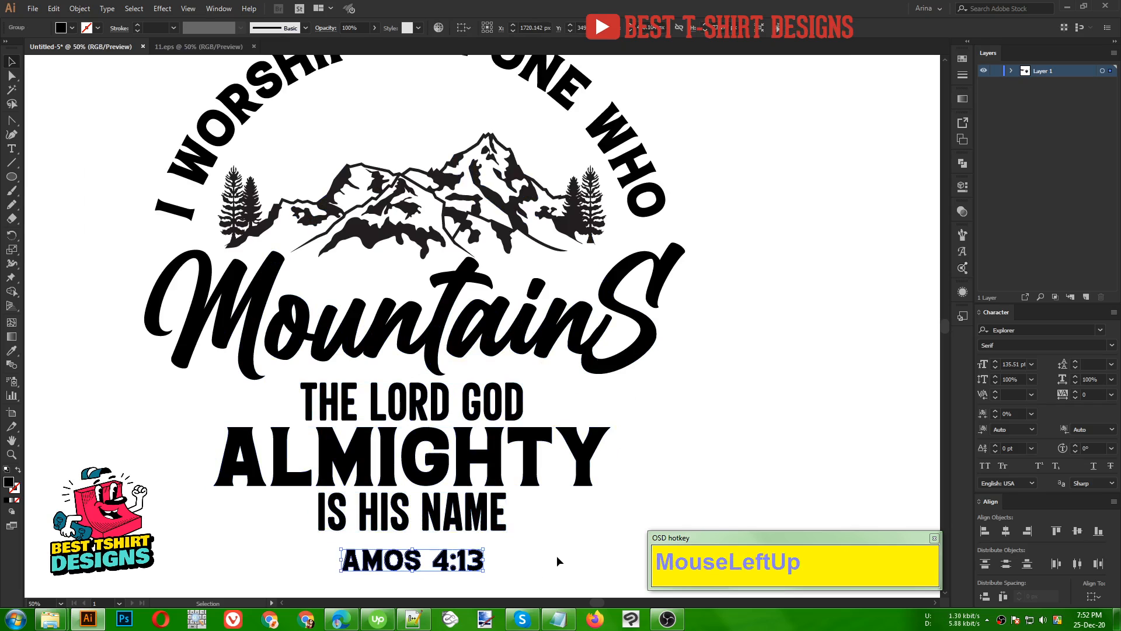
pyautogui.press('Down')
pyautogui.press('Down')
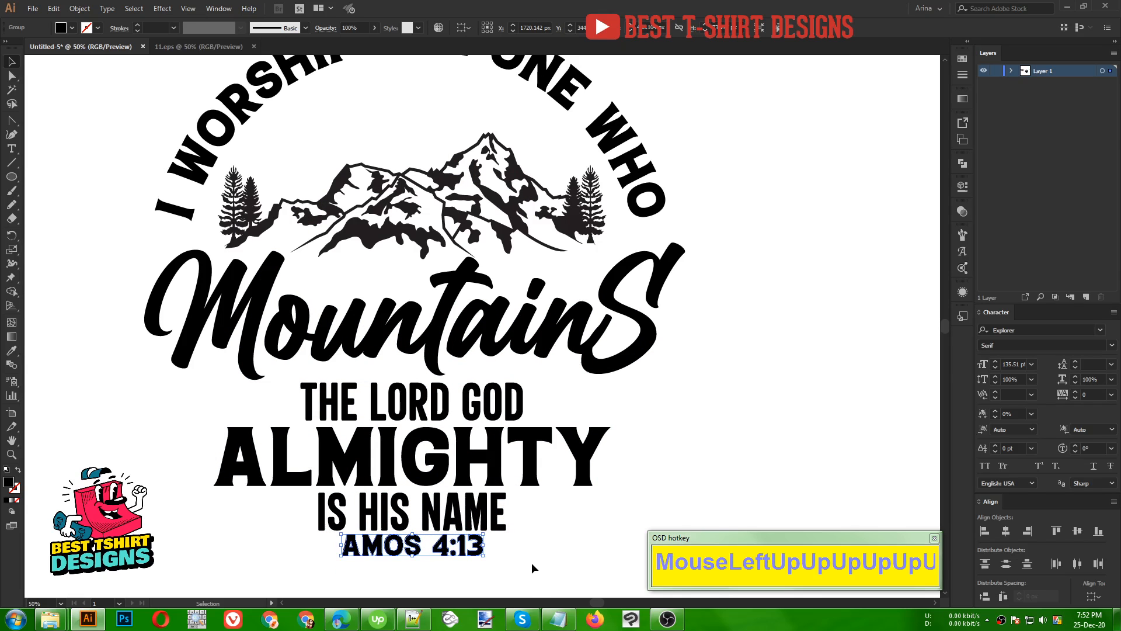
# Distribute the vertical spacing evenly between the four text lines below Mountains.
pyautogui.moveTo(522, 580); pyautogui.dragTo(366, 411)
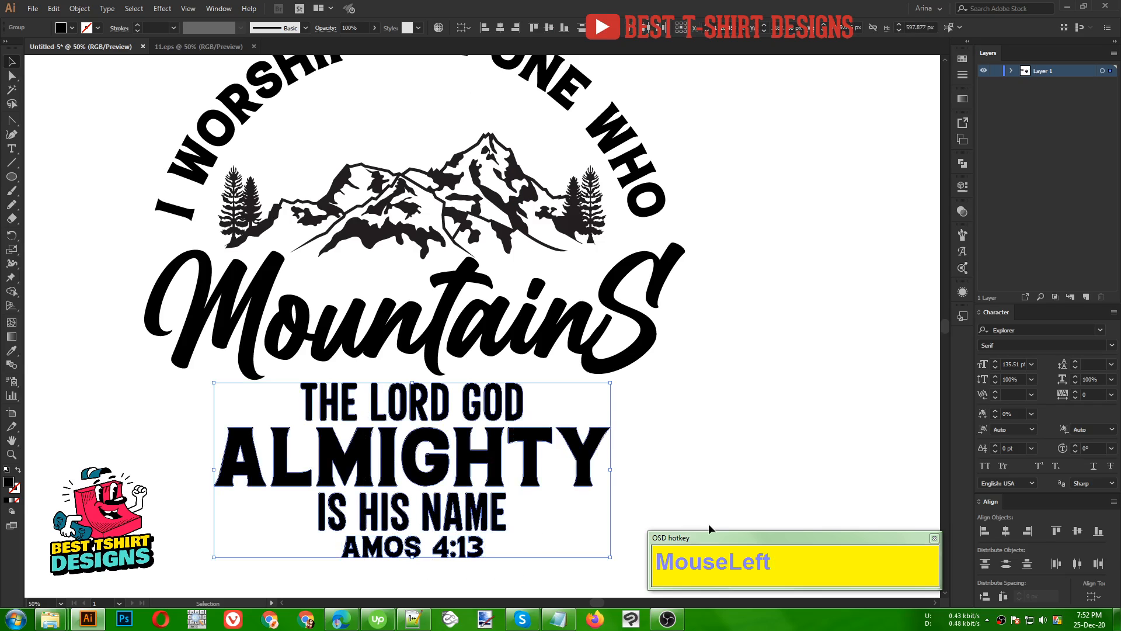
pyautogui.click(984, 595)
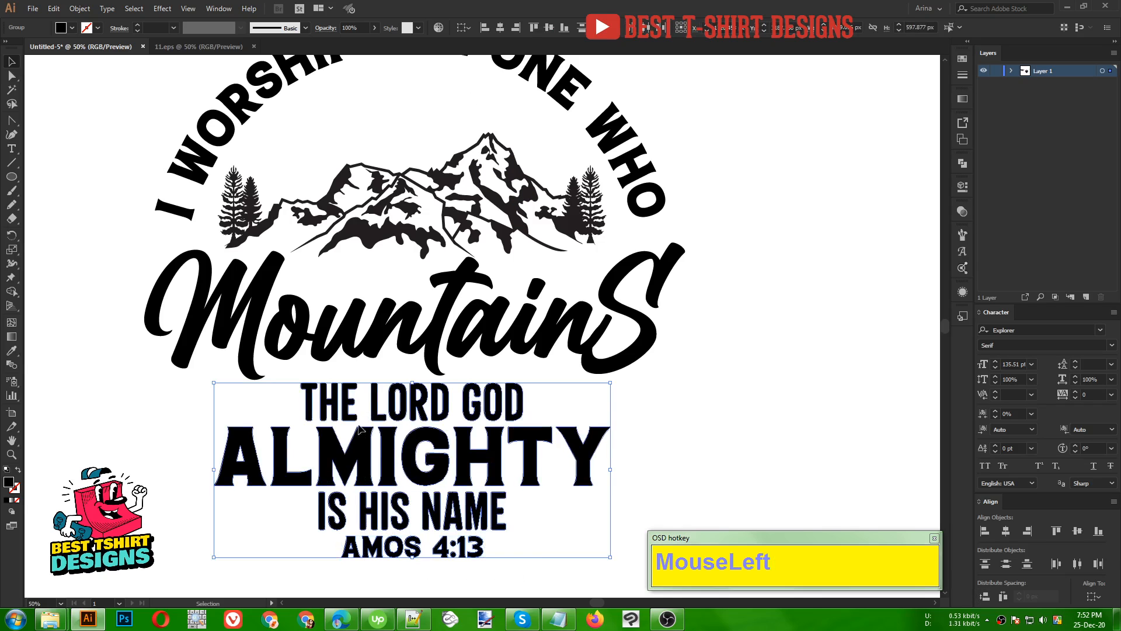
pyautogui.scroll(-1, 584, 409)
pyautogui.click(670, 421)
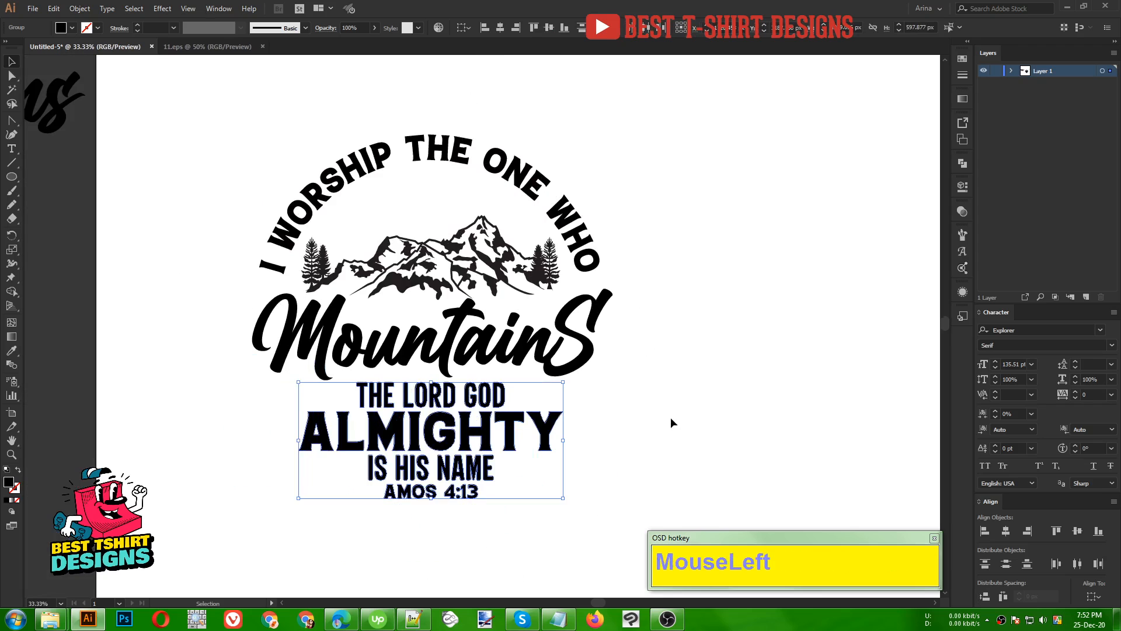
# Align all parts of the design, from the curved text down to AMOS 4:13, to a common horizontal centre.
pyautogui.moveTo(212, 116); pyautogui.dragTo(602, 517)
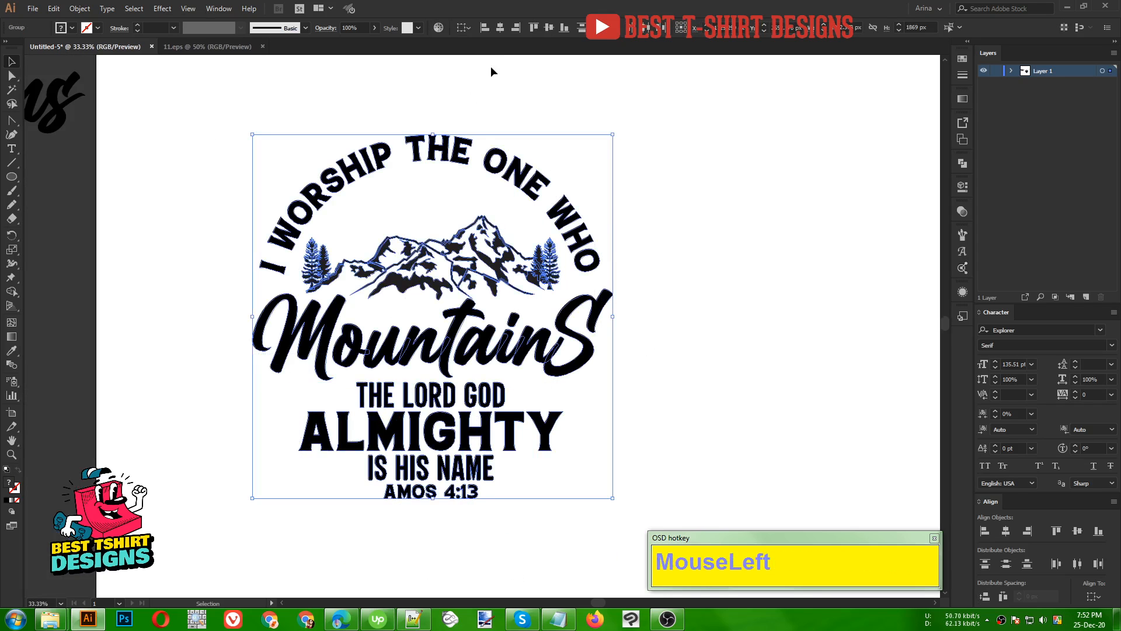
pyautogui.click(501, 29)
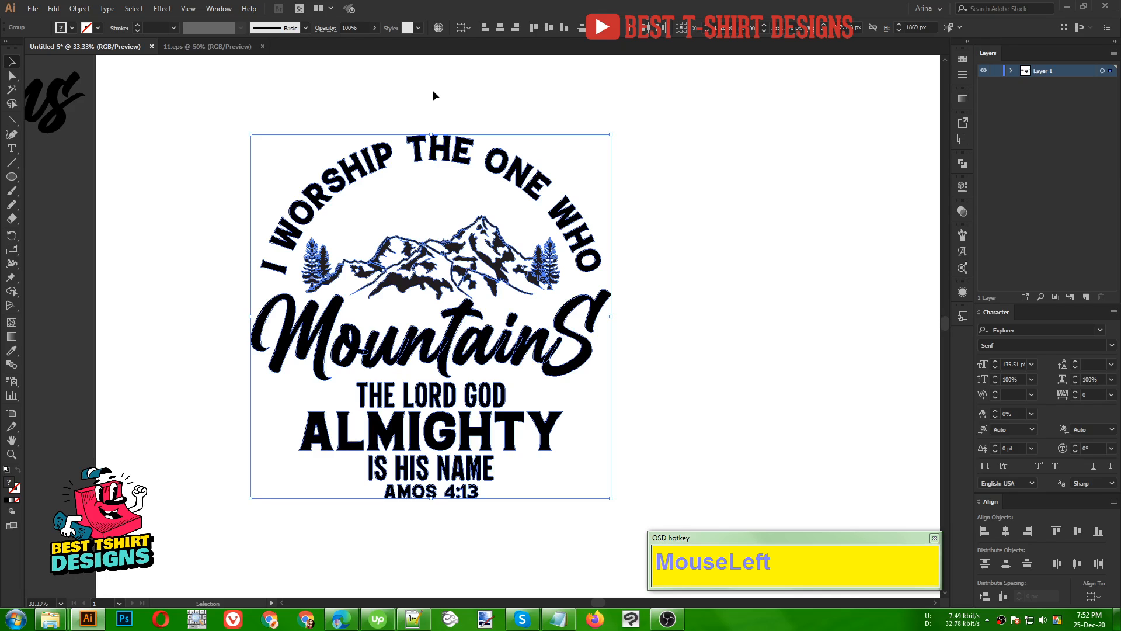
pyautogui.click(708, 300)
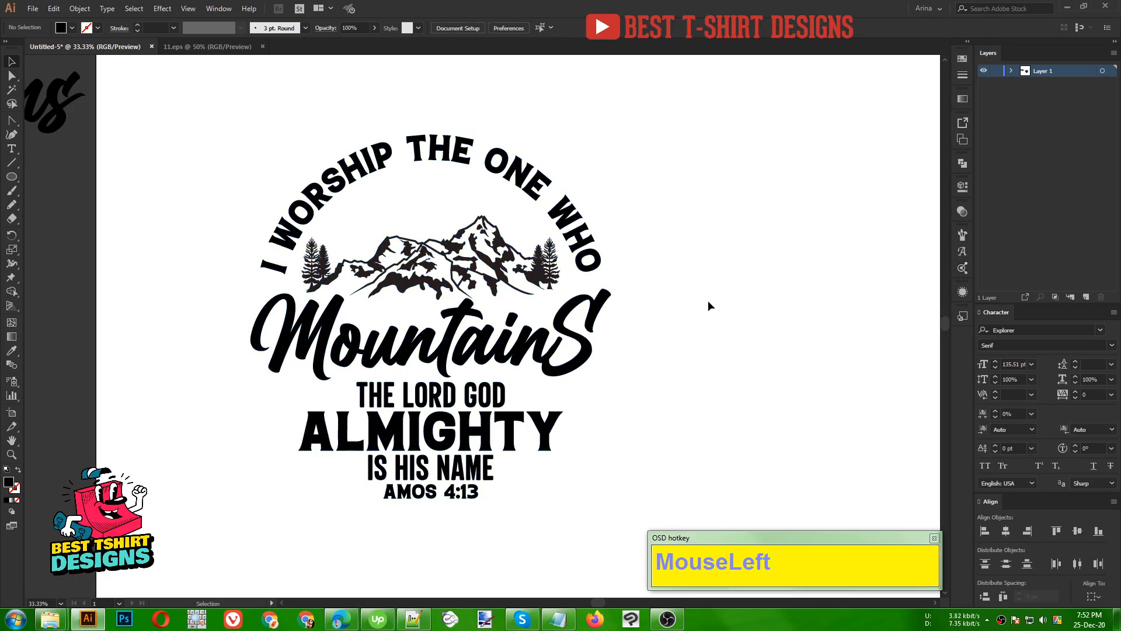
pyautogui.moveTo(229, 111); pyautogui.dragTo(634, 545)
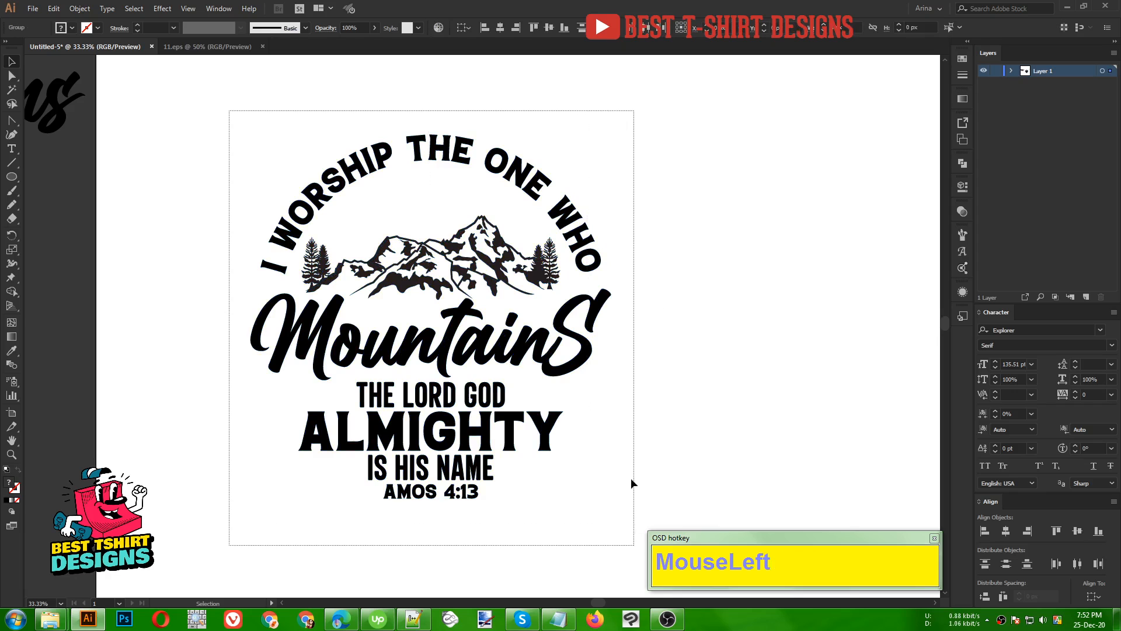
pyautogui.click(673, 416)
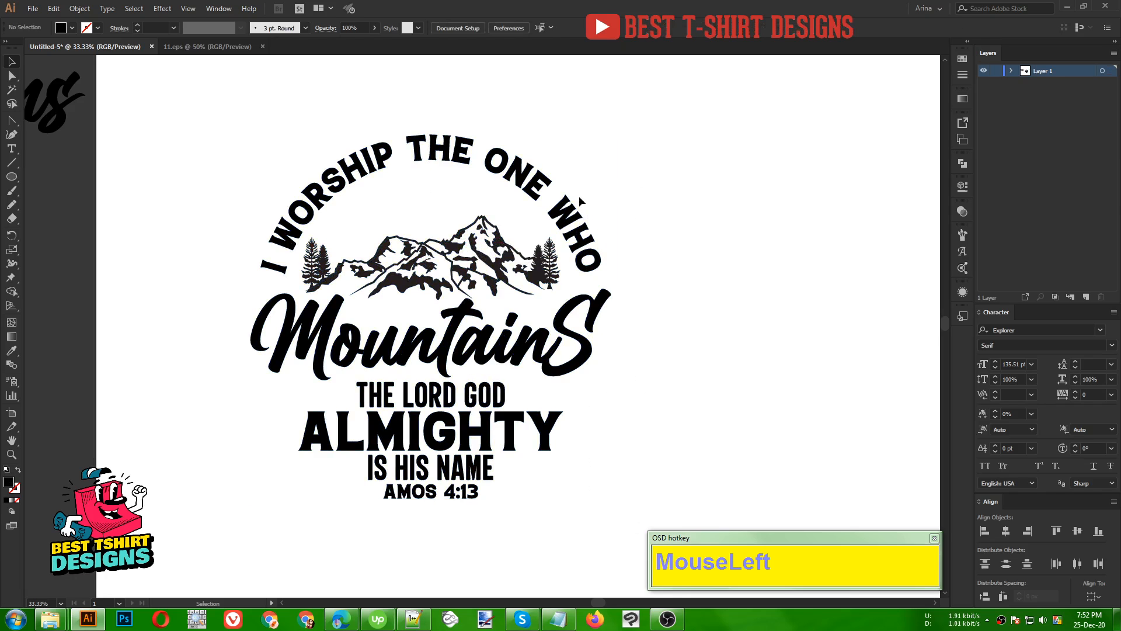
# Draw a black circle about 246 px across as a sun and place it between the two mountain peaks.
pyautogui.scroll(3, 426, 210)
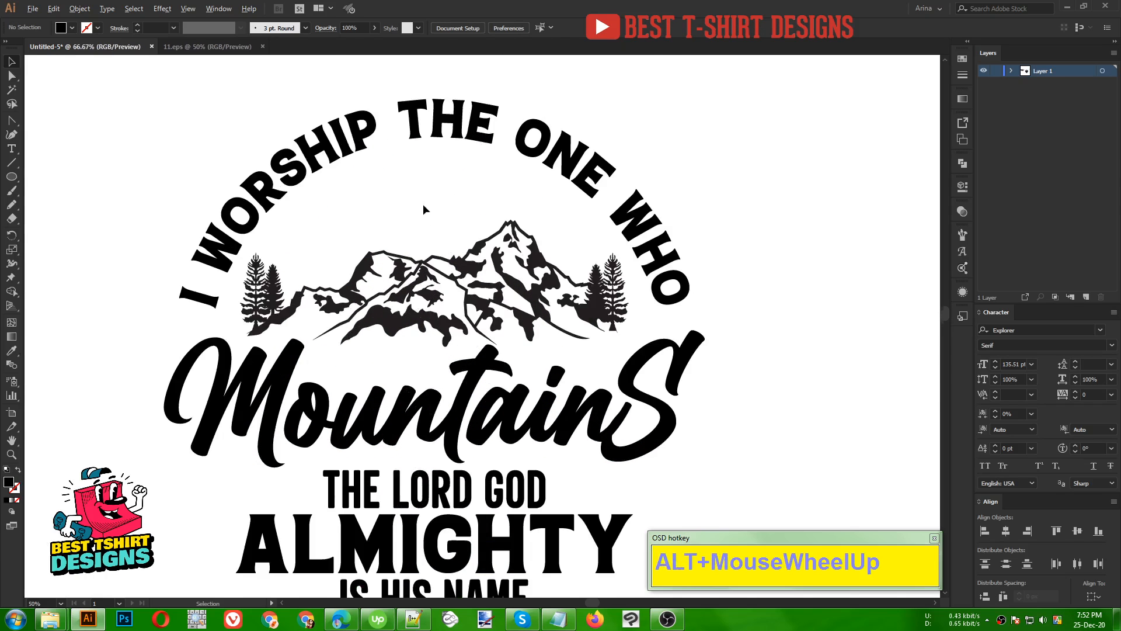
pyautogui.scroll(2, 423, 209)
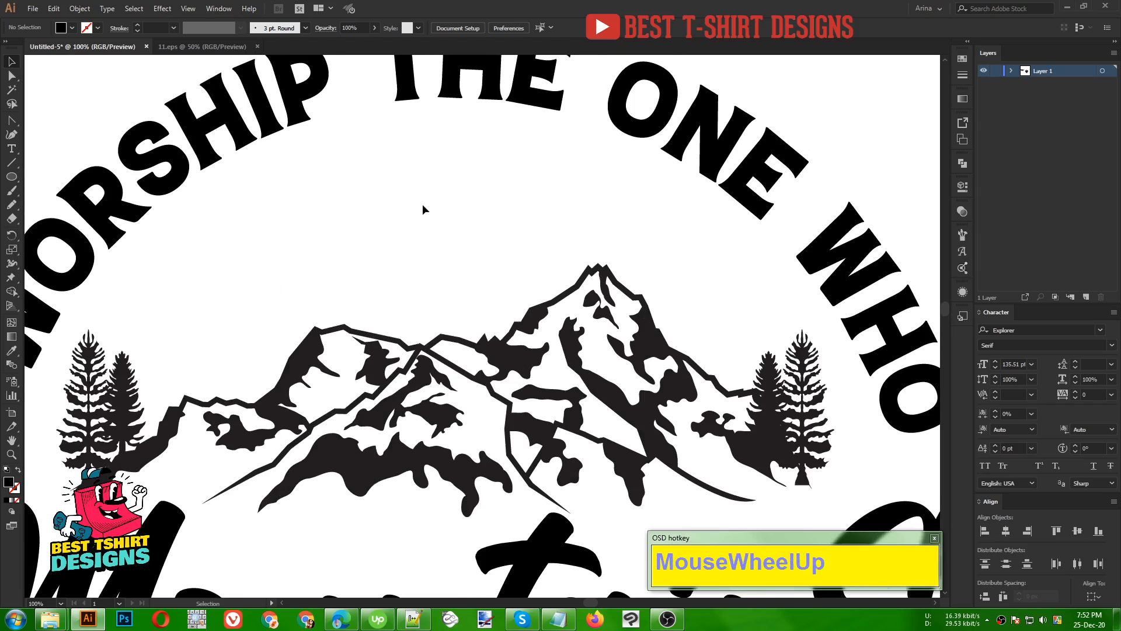
pyautogui.click(12, 177)
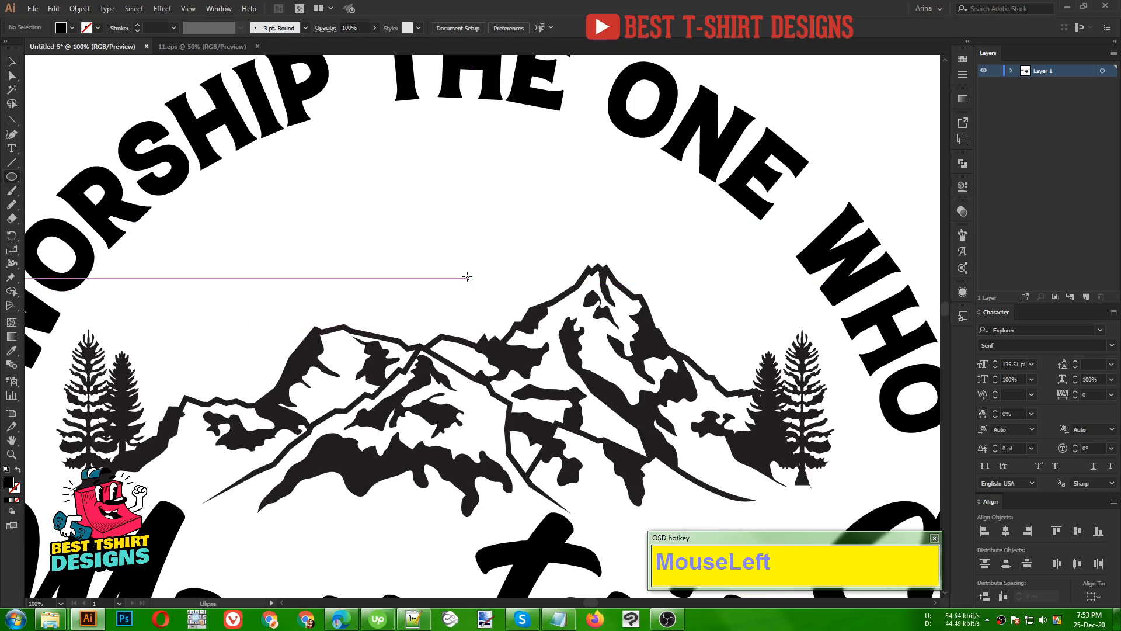
pyautogui.moveTo(427, 258); pyautogui.dragTo(572, 402)
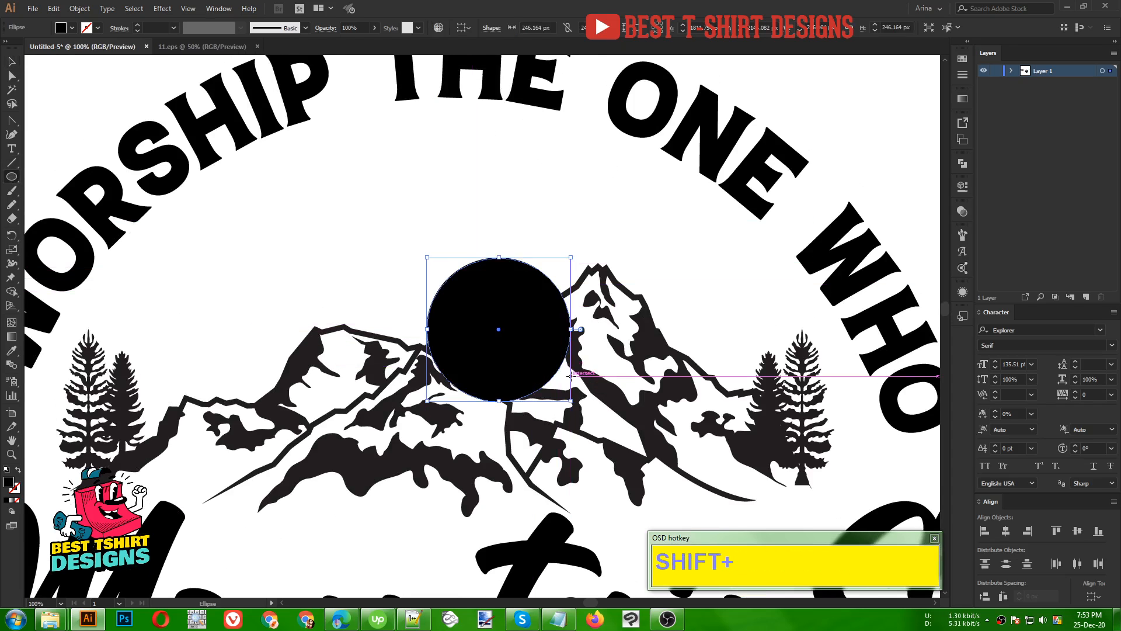
pyautogui.hotkey('shift', 'v')
pyautogui.moveTo(526, 353); pyautogui.dragTo(515, 320)
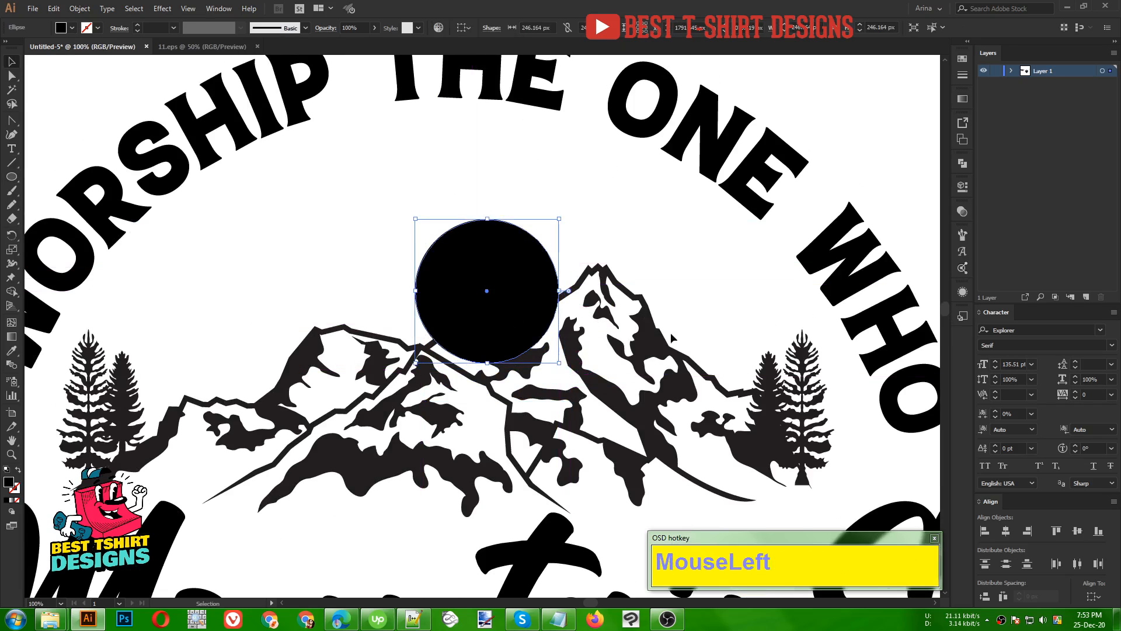
# Trim the part of the circle that overlaps the mountains below the ridge line with the Shape Builder tool.
pyautogui.click(580, 344)
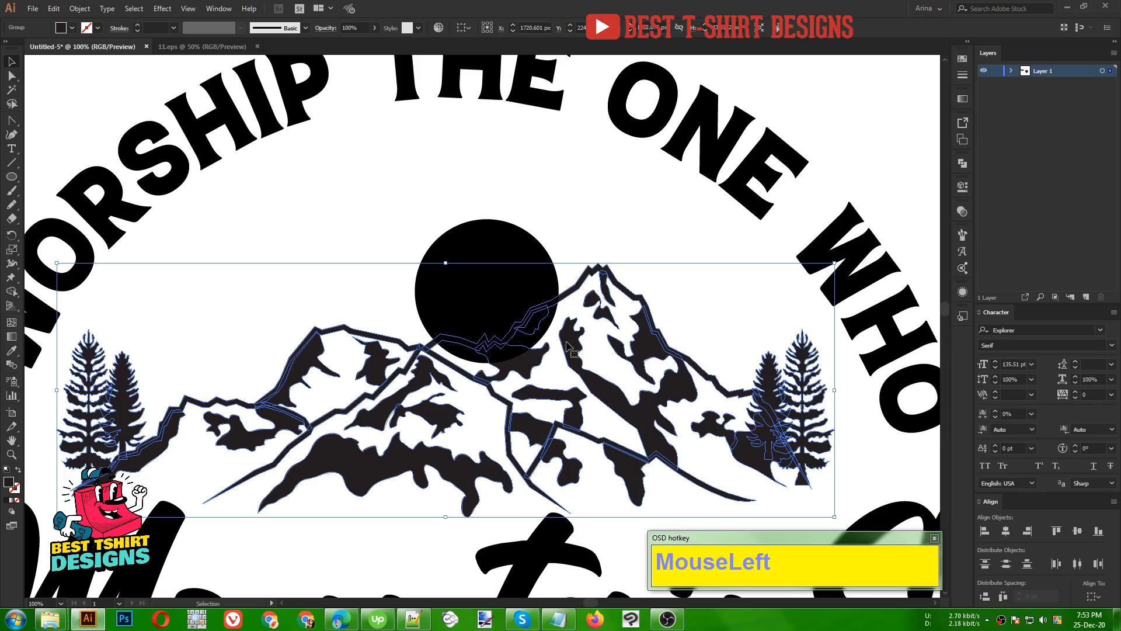
pyautogui.keyDown('shift'); pyautogui.click(503, 302); pyautogui.keyUp('shift')
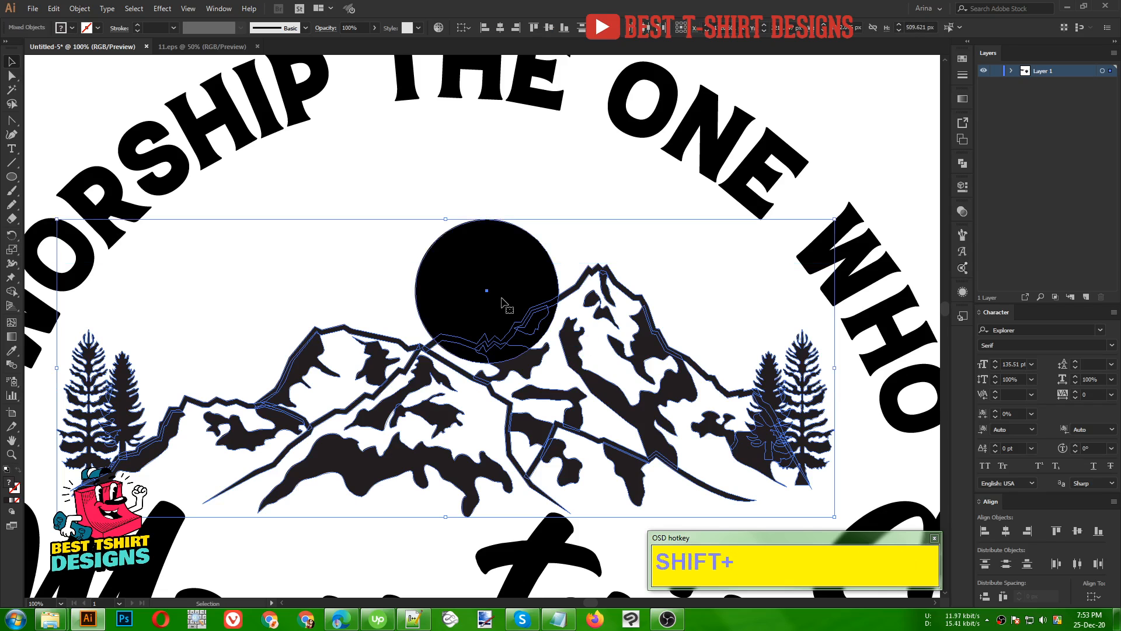
pyautogui.hotkey('shift', 'm')
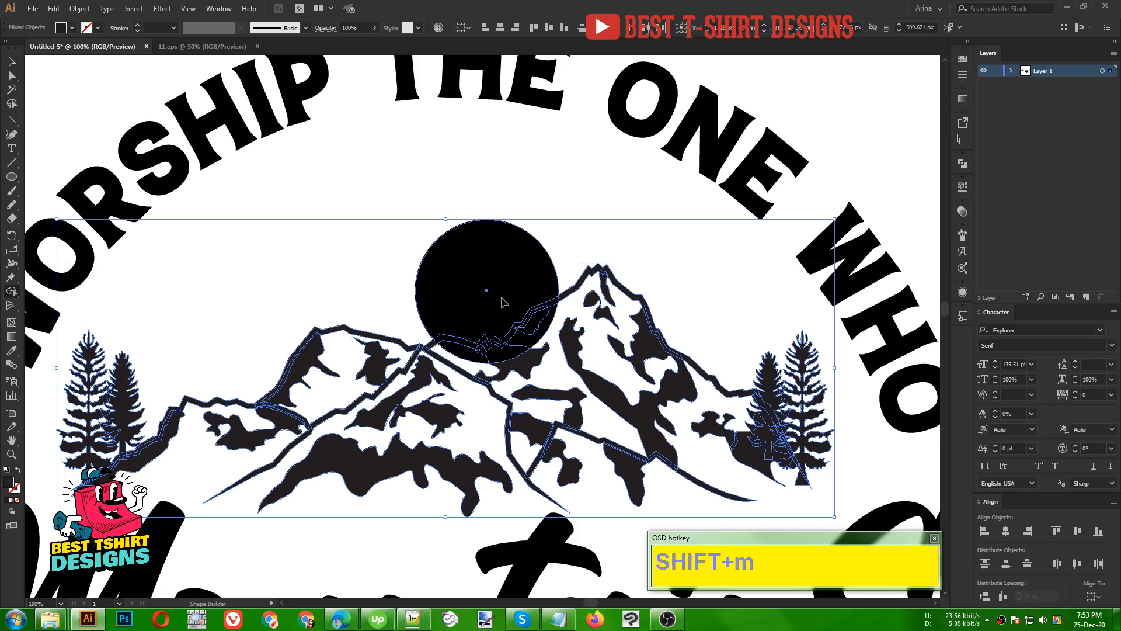
pyautogui.keyDown('alt'); pyautogui.scroll(1, 541, 347); pyautogui.keyUp('alt')
pyautogui.keyDown('alt'); pyautogui.click(540, 347); pyautogui.keyUp('alt')
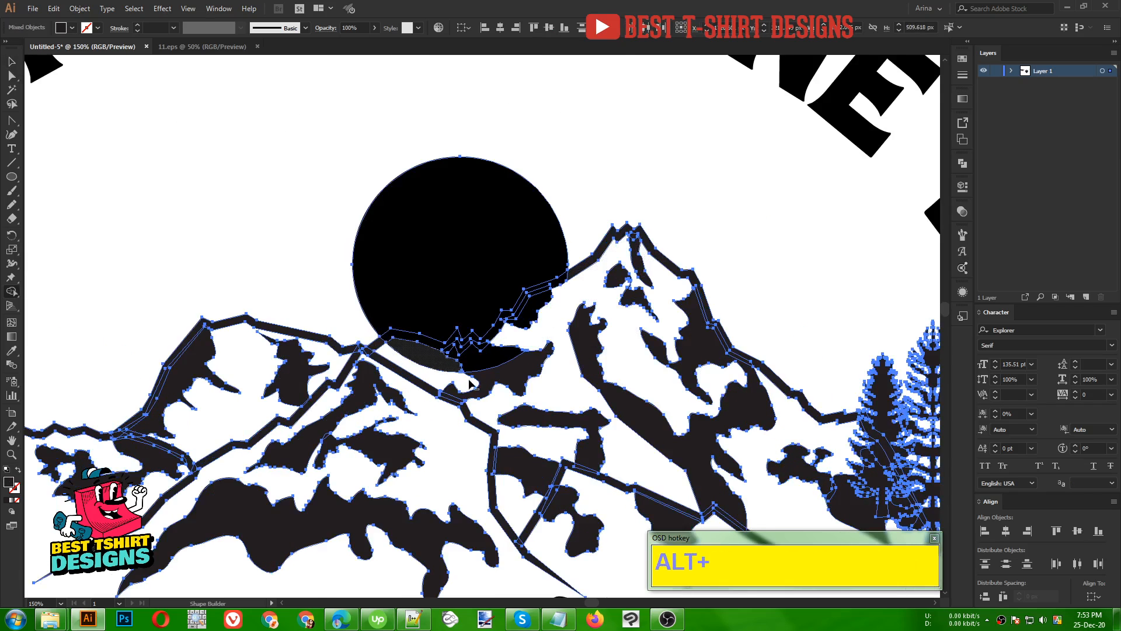
pyautogui.scroll(-2, 451, 293)
pyautogui.hotkey('alt', 'v')
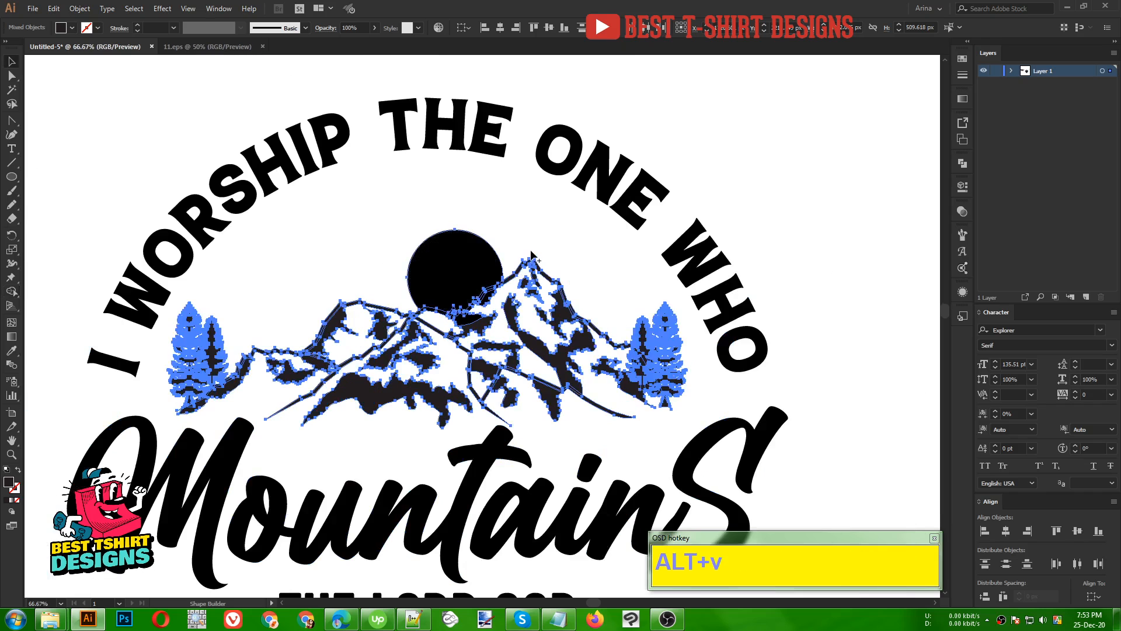
pyautogui.click(531, 234)
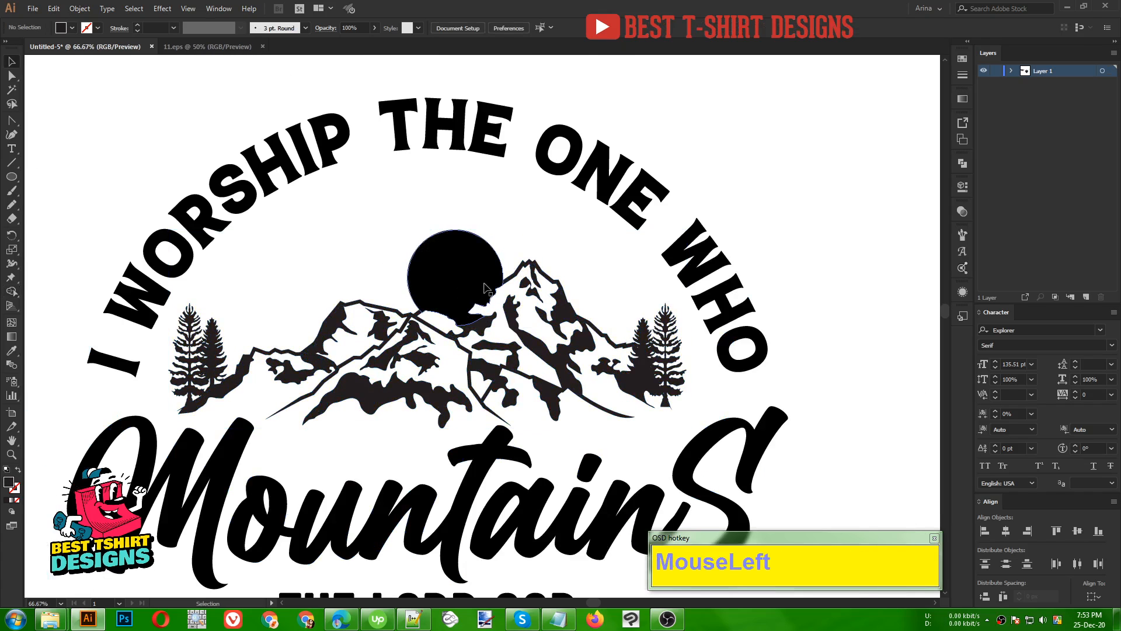
# Unite the overlapping shapes of the mountain and tree illustration into one artwork and fill it with black.
pyautogui.click(526, 267)
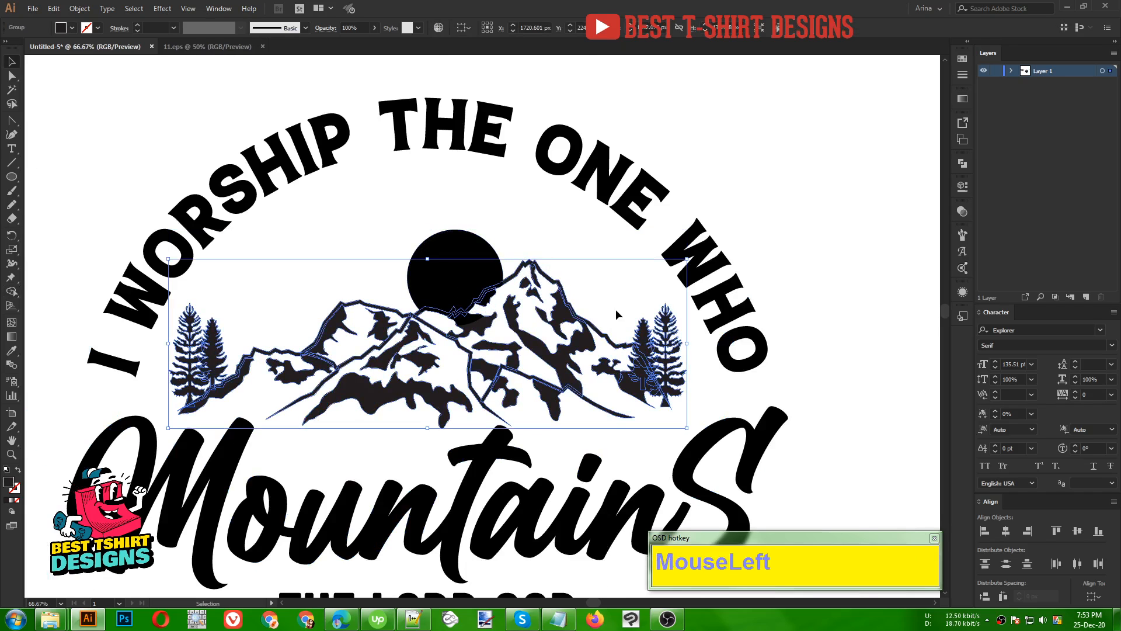
pyautogui.keyDown('alt'); pyautogui.scroll(3, 660, 376); pyautogui.keyUp('alt')
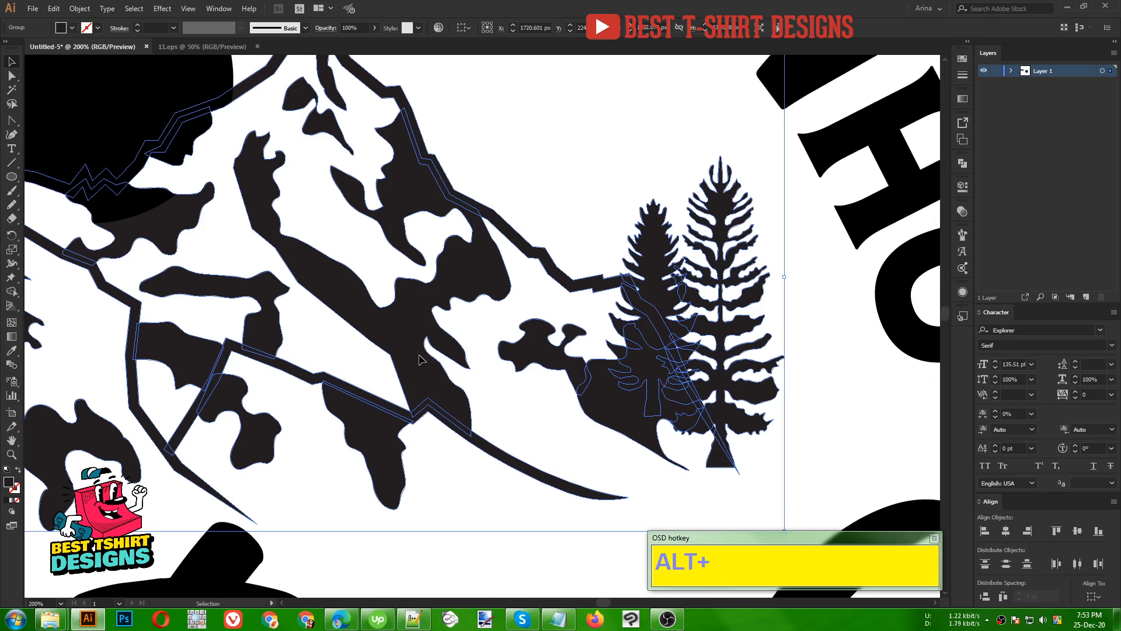
pyautogui.keyDown('alt'); pyautogui.scroll(-3, 290, 348); pyautogui.keyUp('alt')
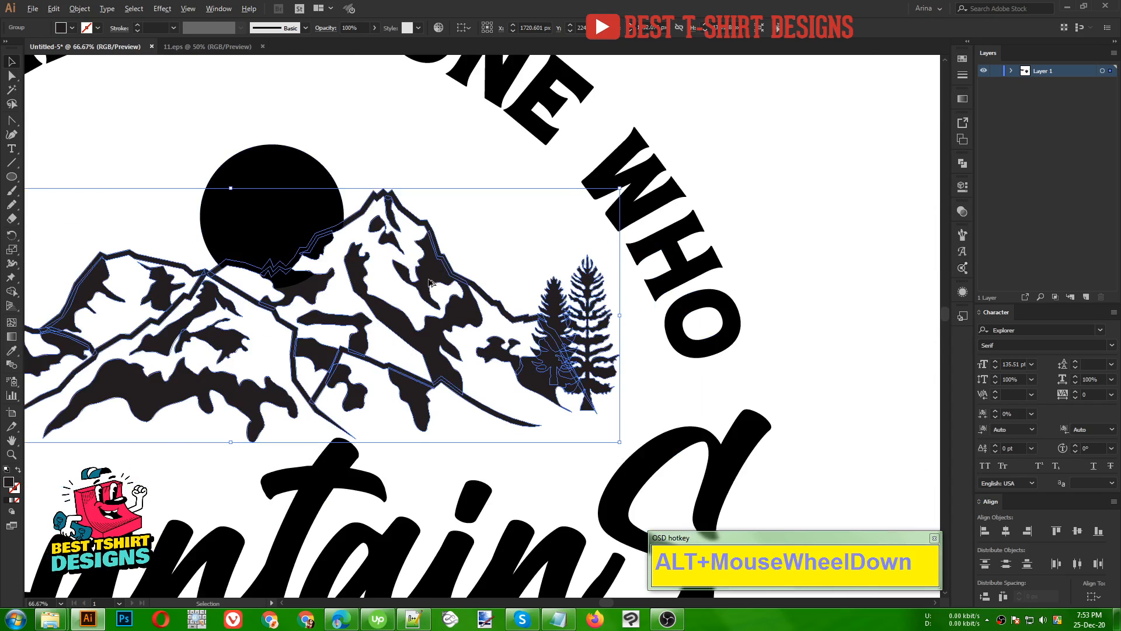
pyautogui.keyDown('alt'); pyautogui.scroll(-1, 430, 283); pyautogui.keyUp('alt')
pyautogui.click(963, 163)
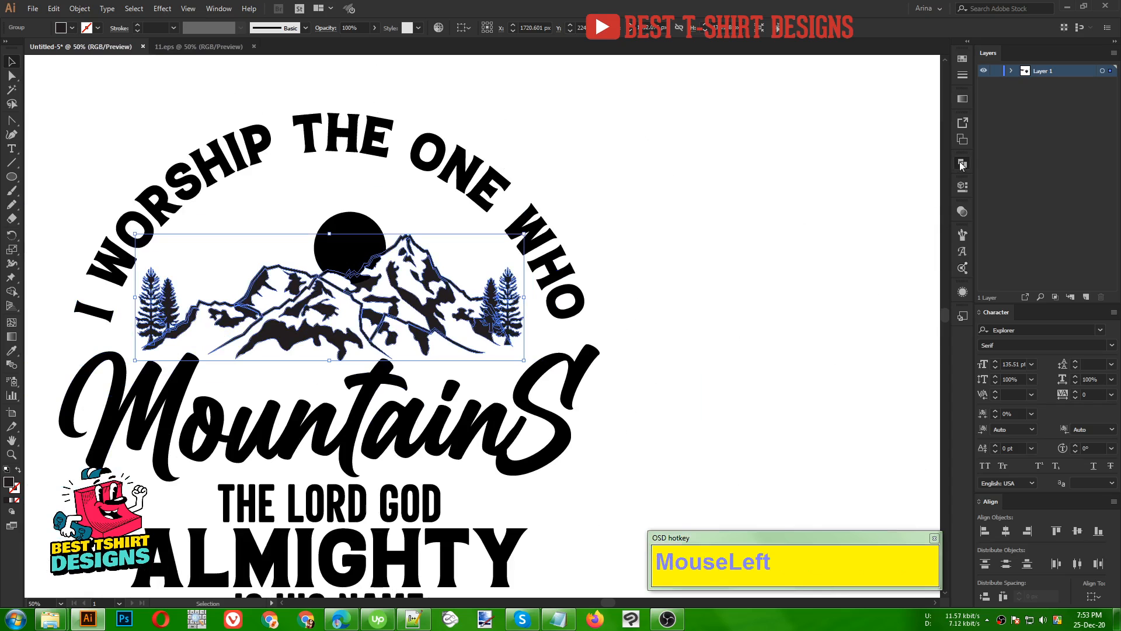
pyautogui.click(825, 188)
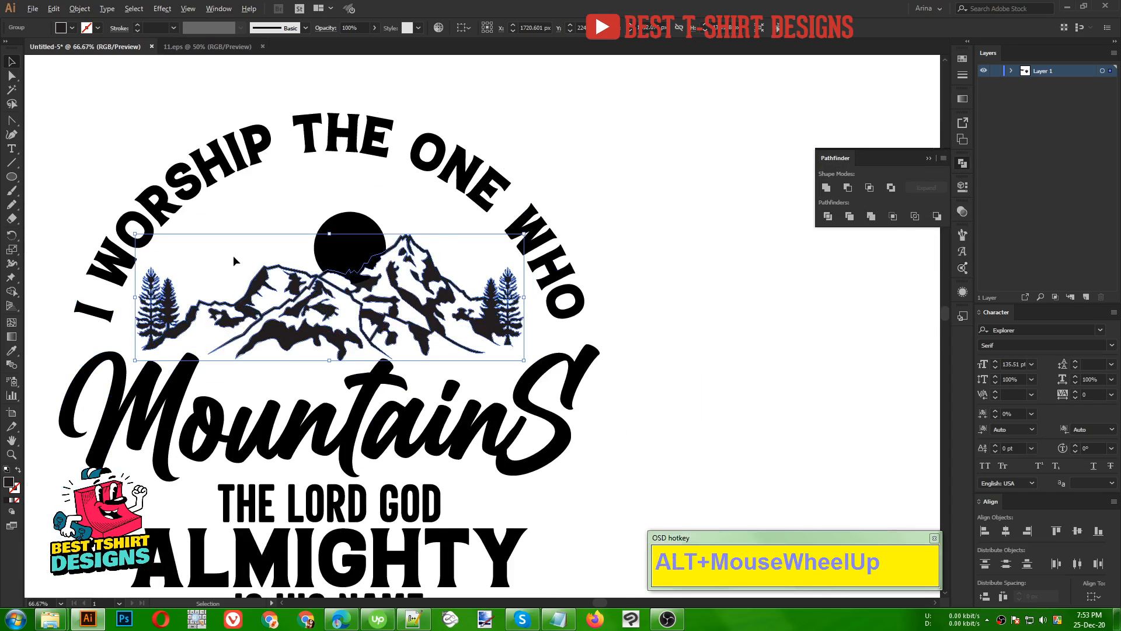
pyautogui.keyDown('alt'); pyautogui.scroll(1, 233, 255); pyautogui.keyUp('alt')
pyautogui.click(72, 28)
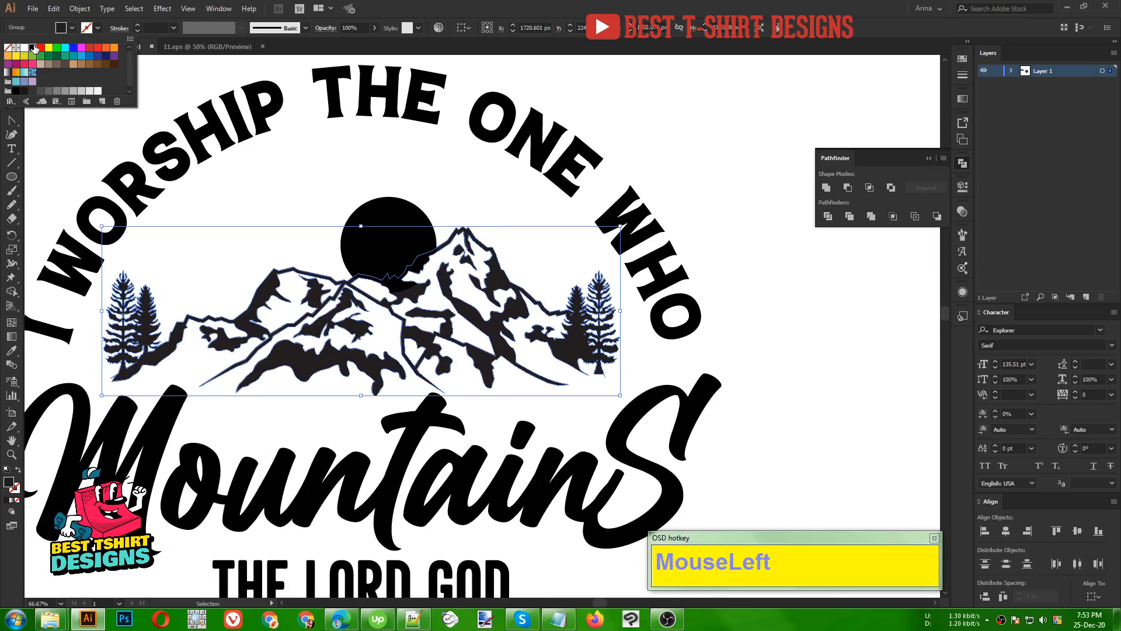
pyautogui.click(32, 47)
# Create a 10 px offset path with round joins around the mountain artwork and cut the offset shape to the clipboard.
pyautogui.click(80, 8)
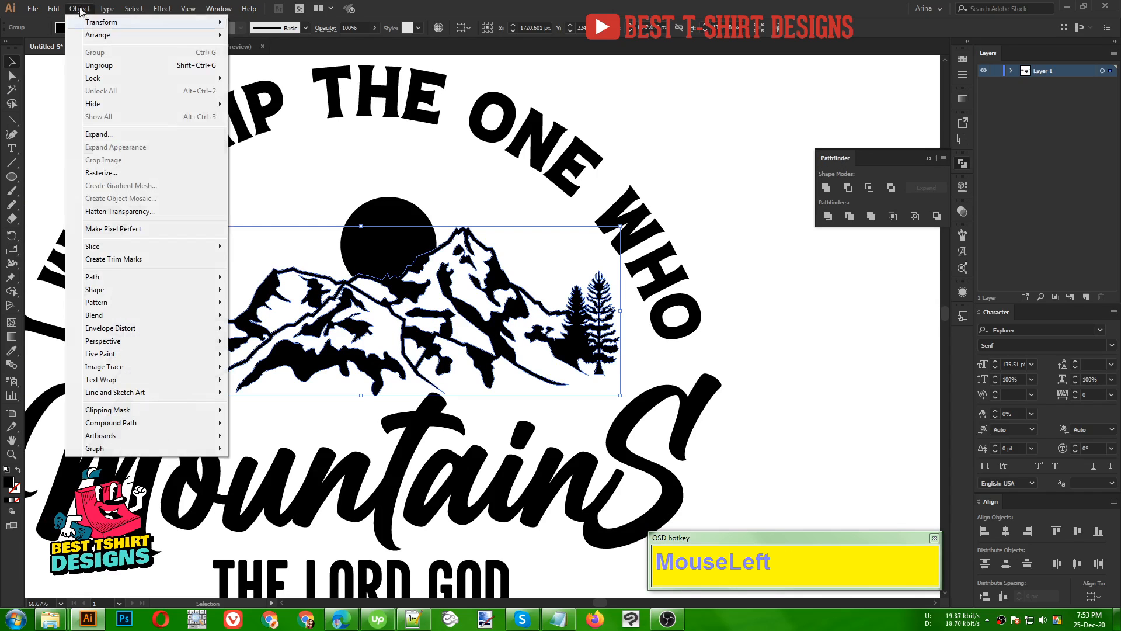
pyautogui.moveTo(114, 276)
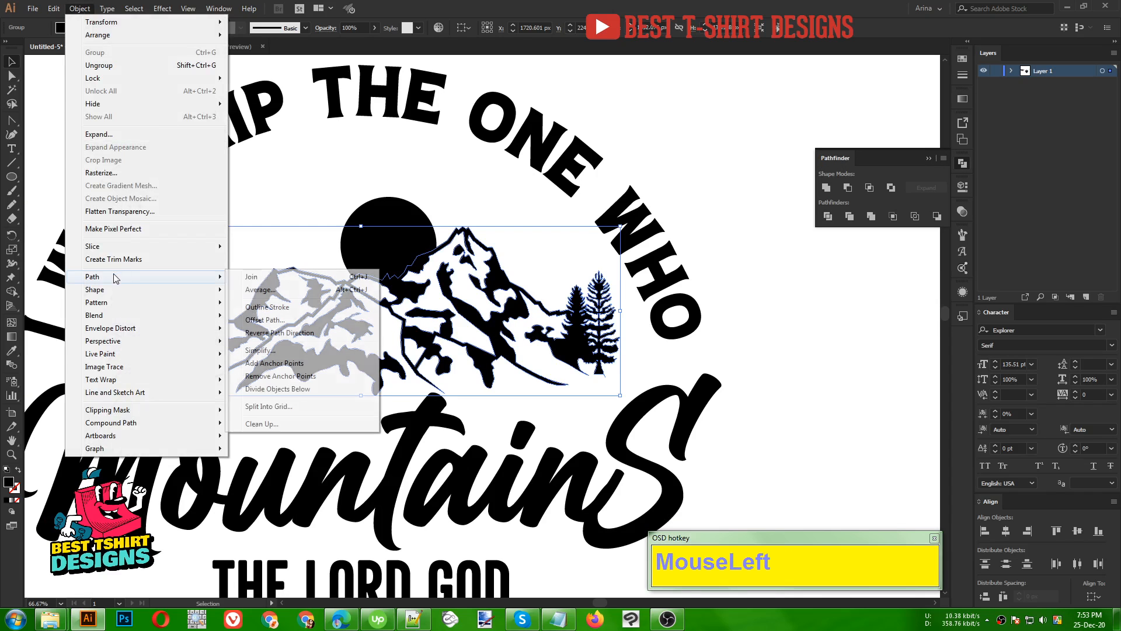
pyautogui.click(265, 320)
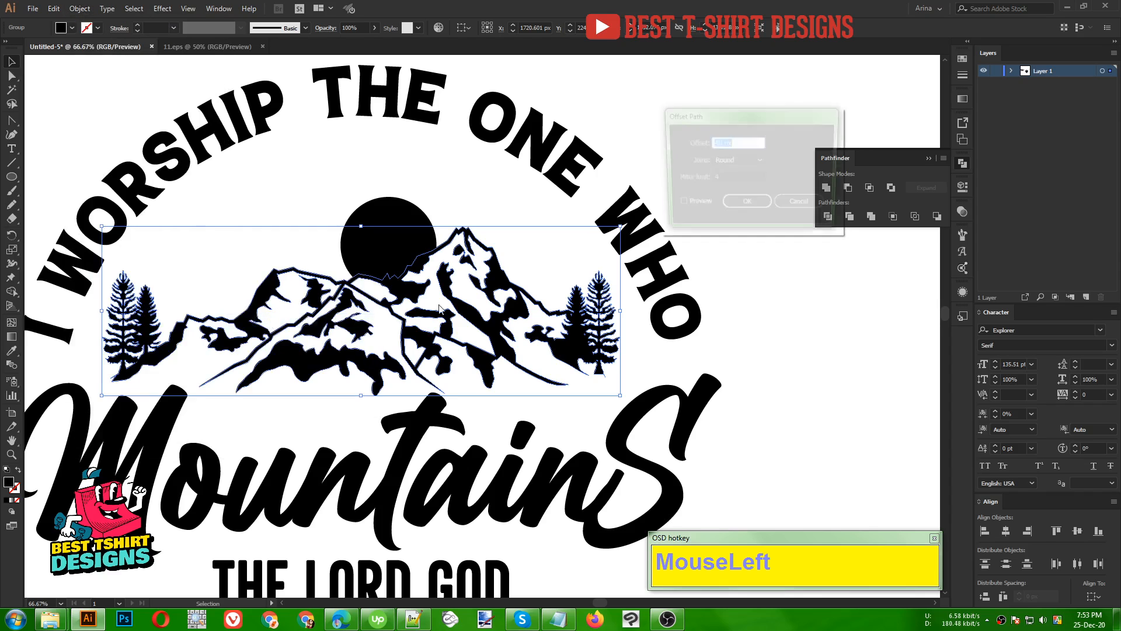
pyautogui.click(693, 205)
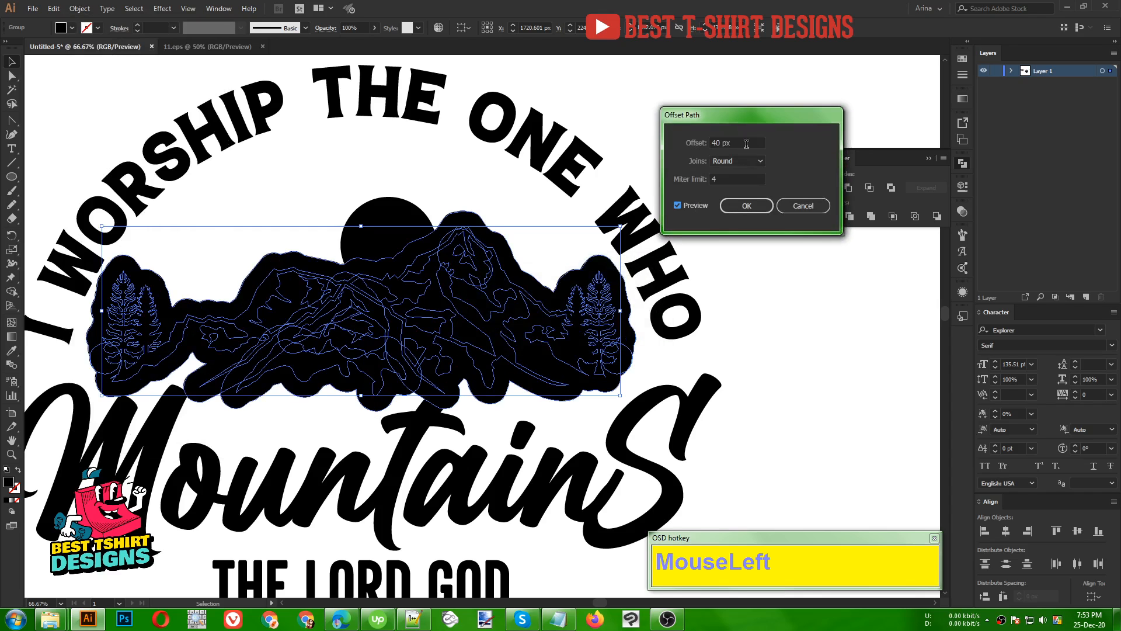
pyautogui.moveTo(747, 143); pyautogui.dragTo(682, 143)
pyautogui.write('10')
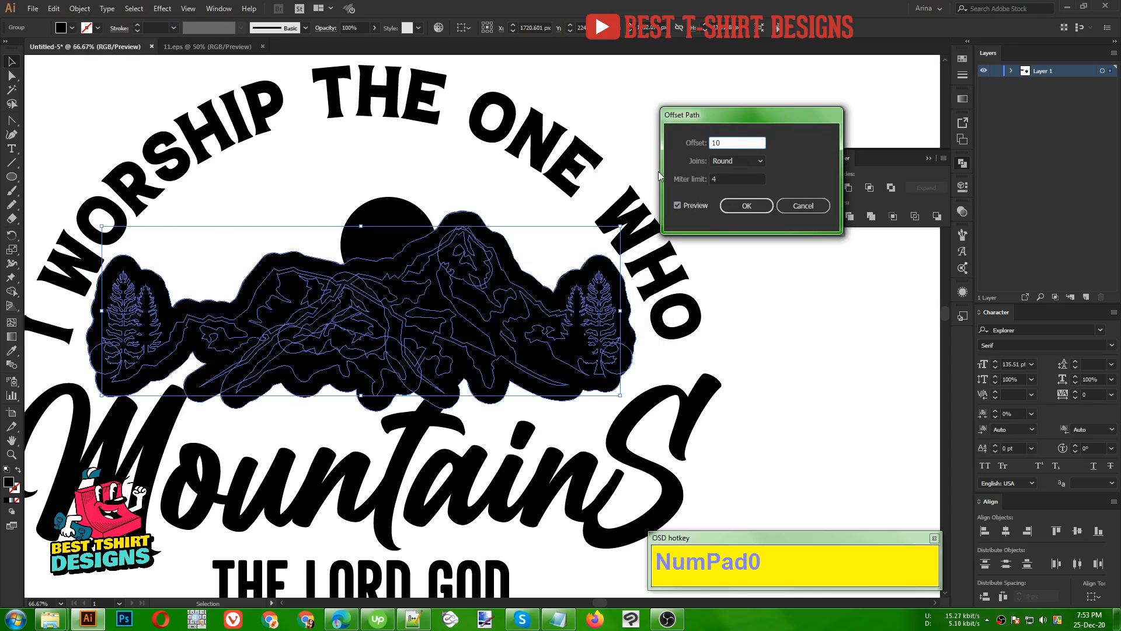
pyautogui.click(728, 179)
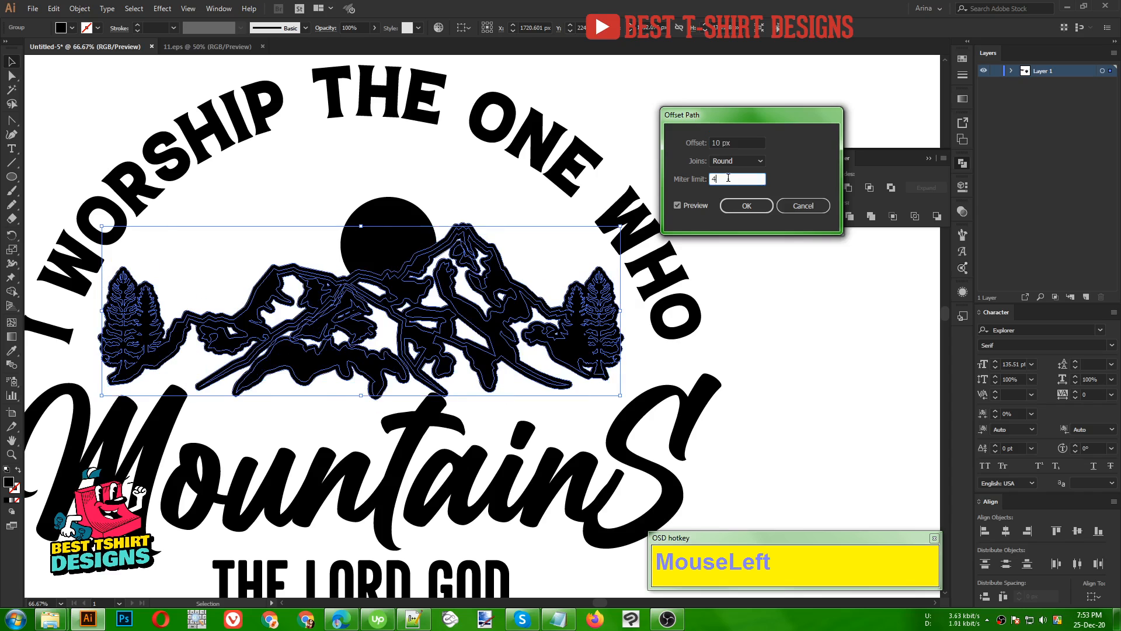
pyautogui.click(739, 205)
pyautogui.hotkey('ctrl', 'x')
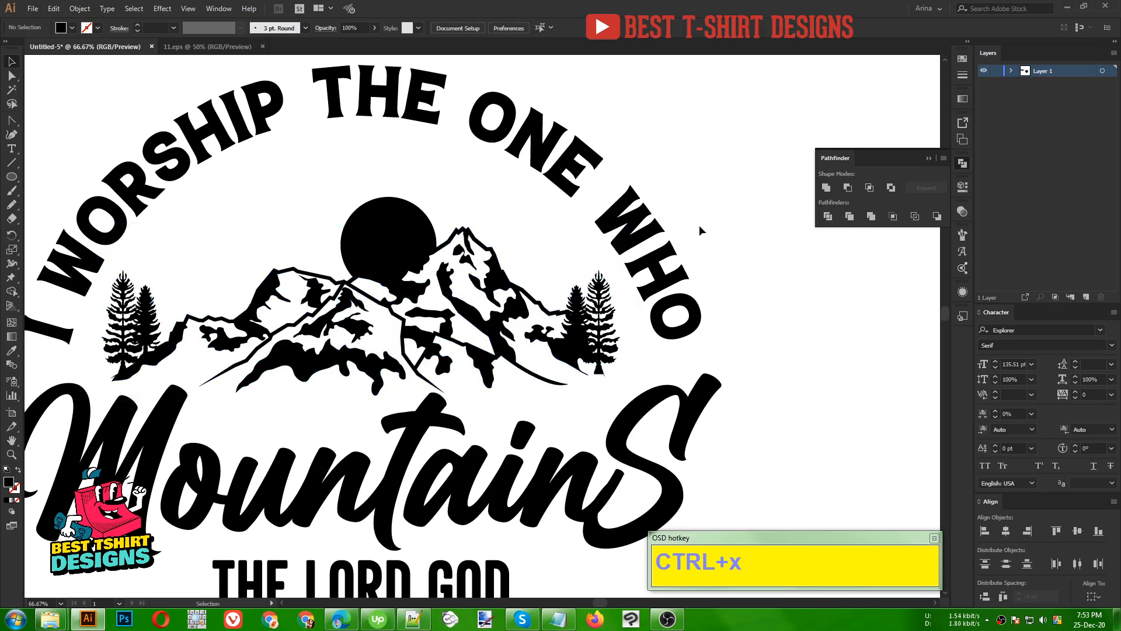
# Give the sun an opacity mask with clipping off, paste the offset mountain shape in place inside it and leave mask editing.
pyautogui.click(381, 232)
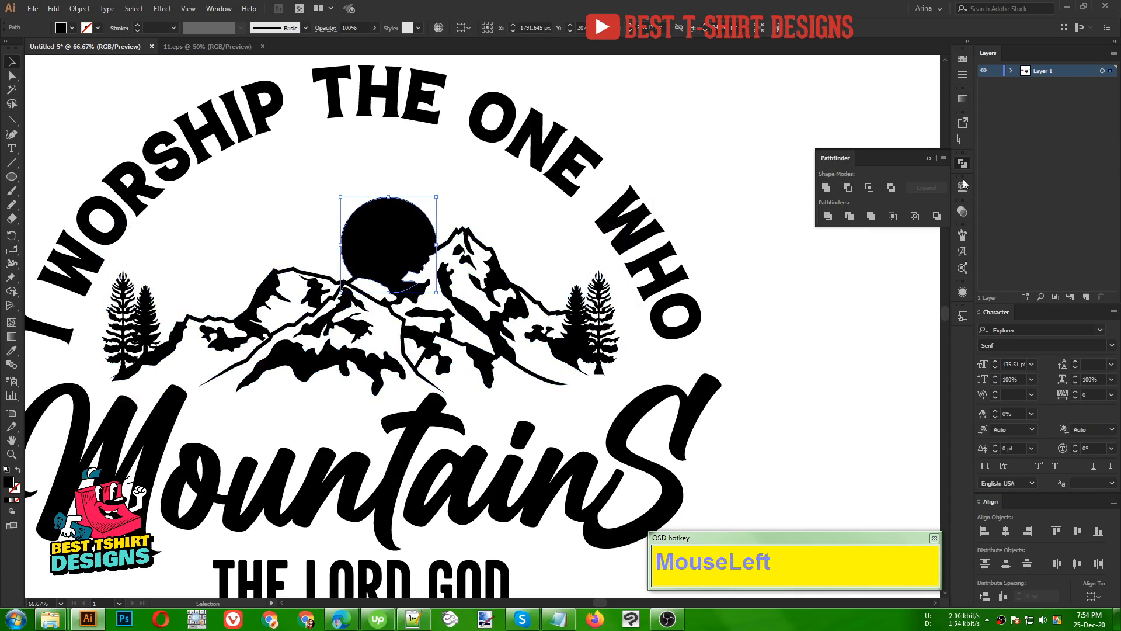
pyautogui.click(963, 211)
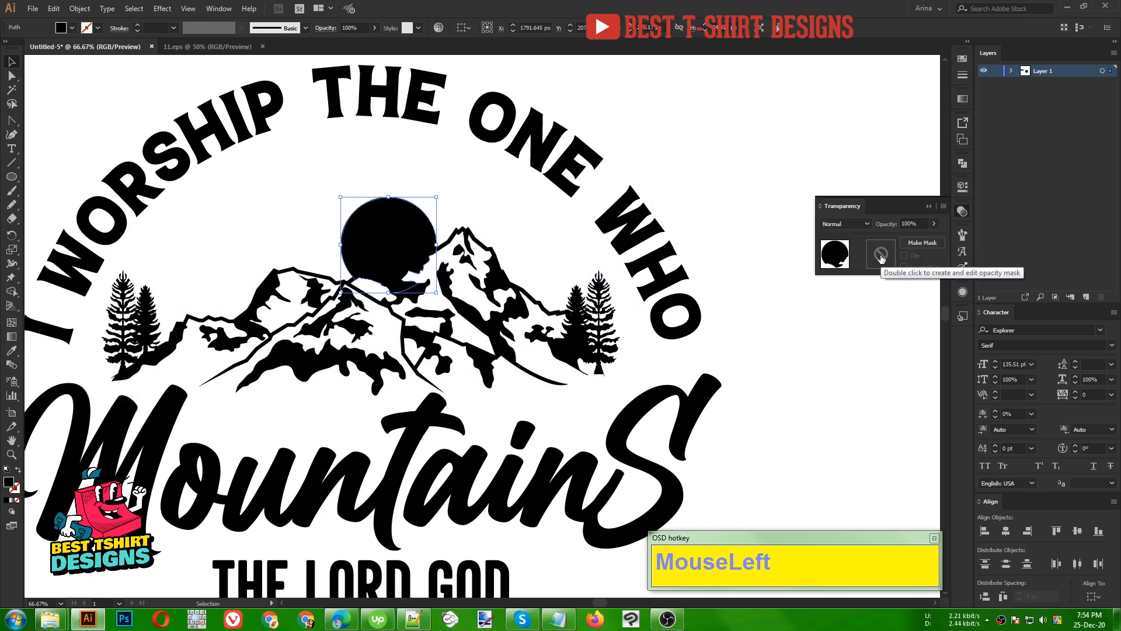
pyautogui.click(882, 259)
pyautogui.click(905, 256)
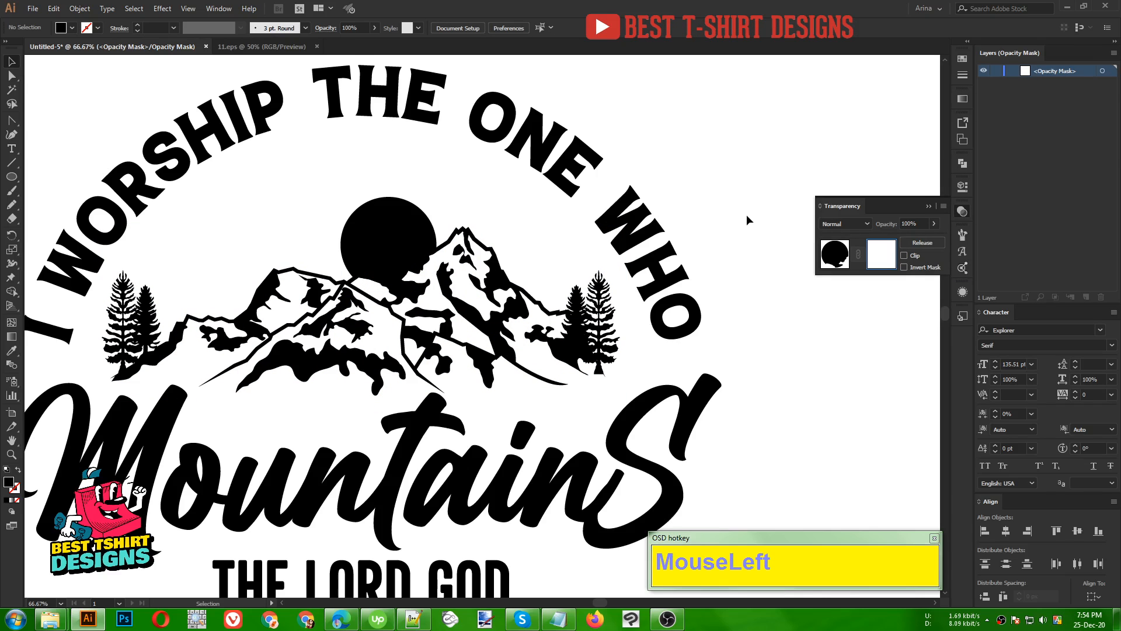
pyautogui.hotkey('ctrl', 'f')
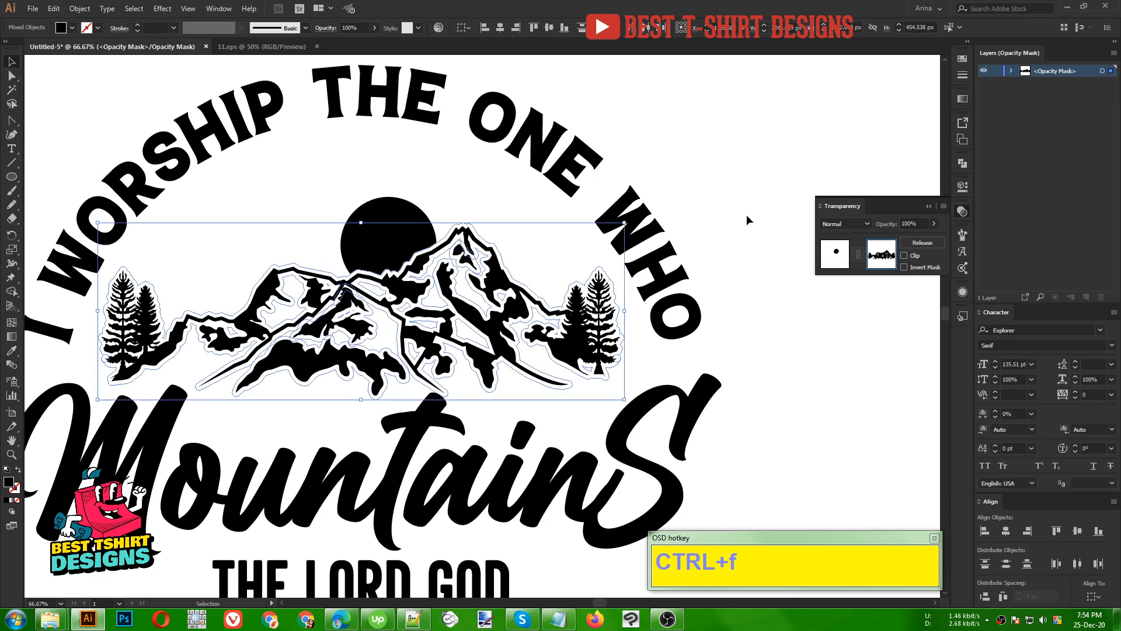
pyautogui.click(747, 219)
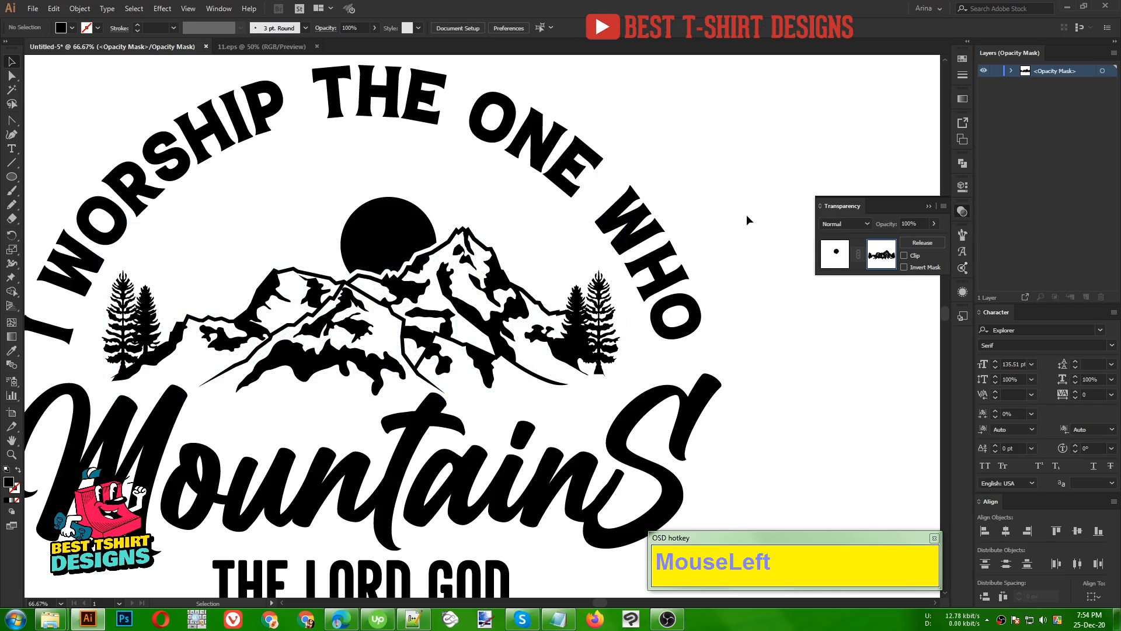
pyautogui.keyDown('alt'); pyautogui.scroll(-1, 514, 320); pyautogui.keyUp('alt')
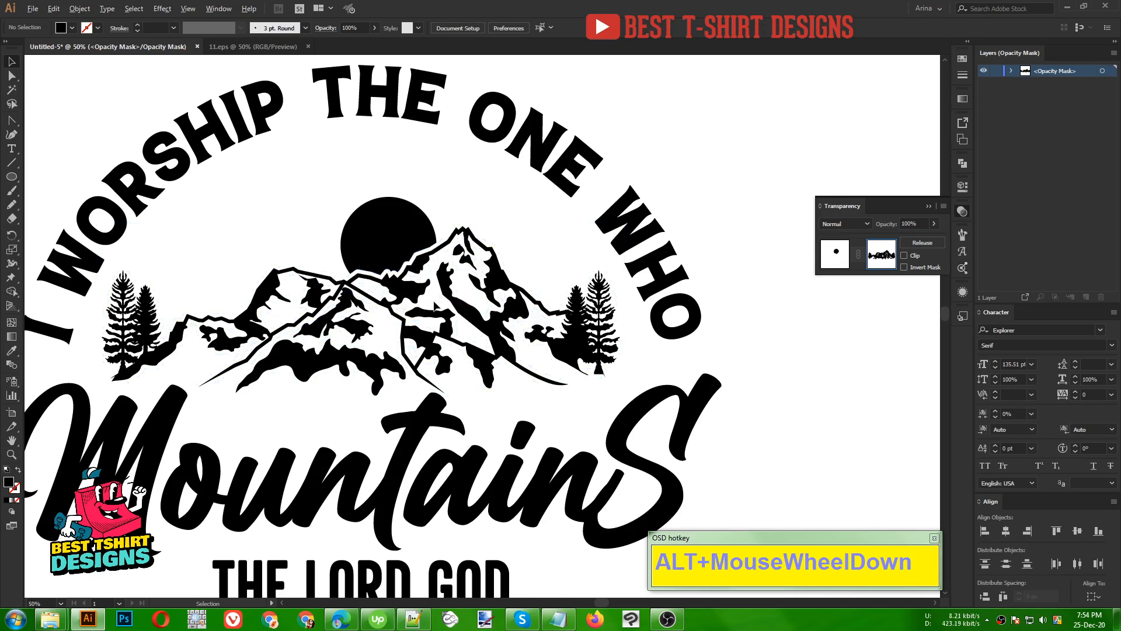
pyautogui.click(835, 254)
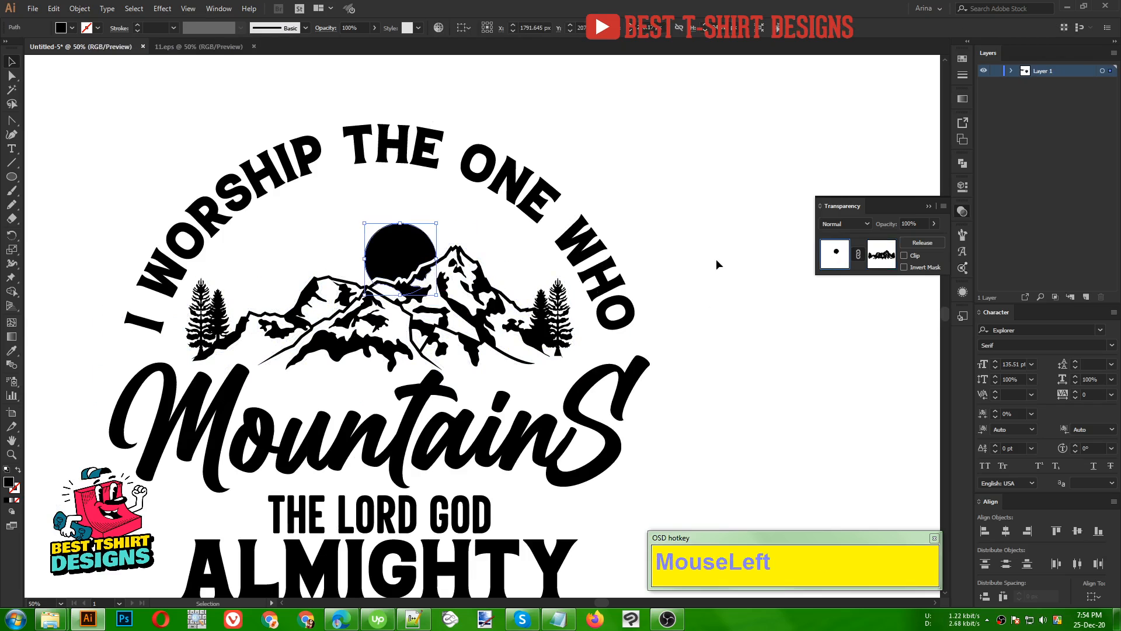
pyautogui.click(716, 259)
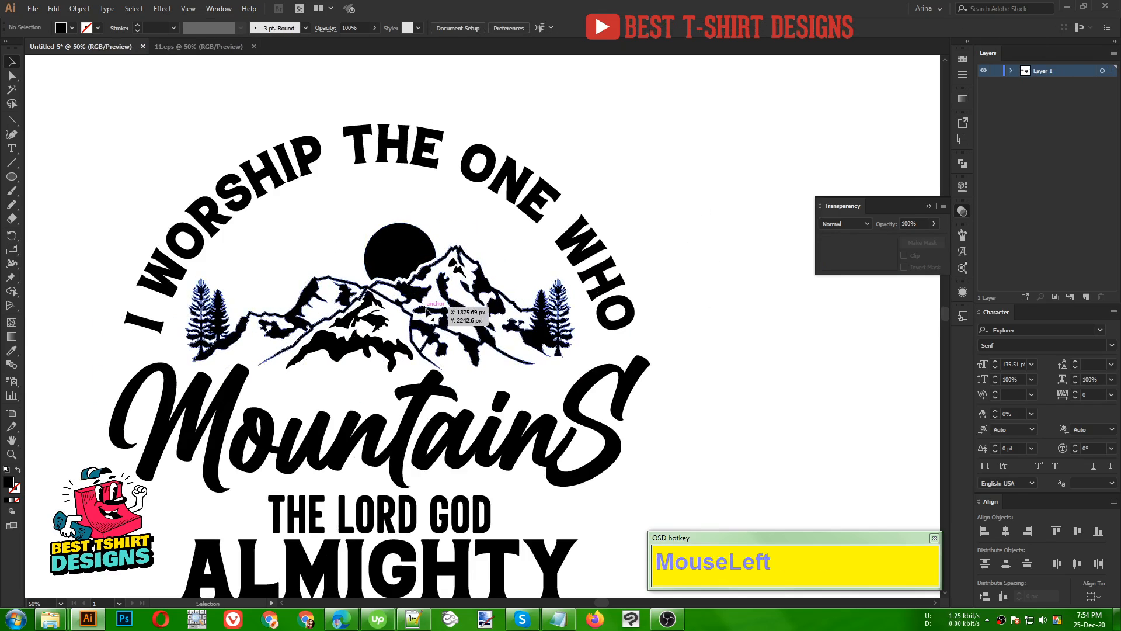
# Draw three black freehand clouds with the Pencil tool: one on each side of the sun and one above its upper right.
pyautogui.keyDown('alt'); pyautogui.scroll(2, 328, 250); pyautogui.keyUp('alt')
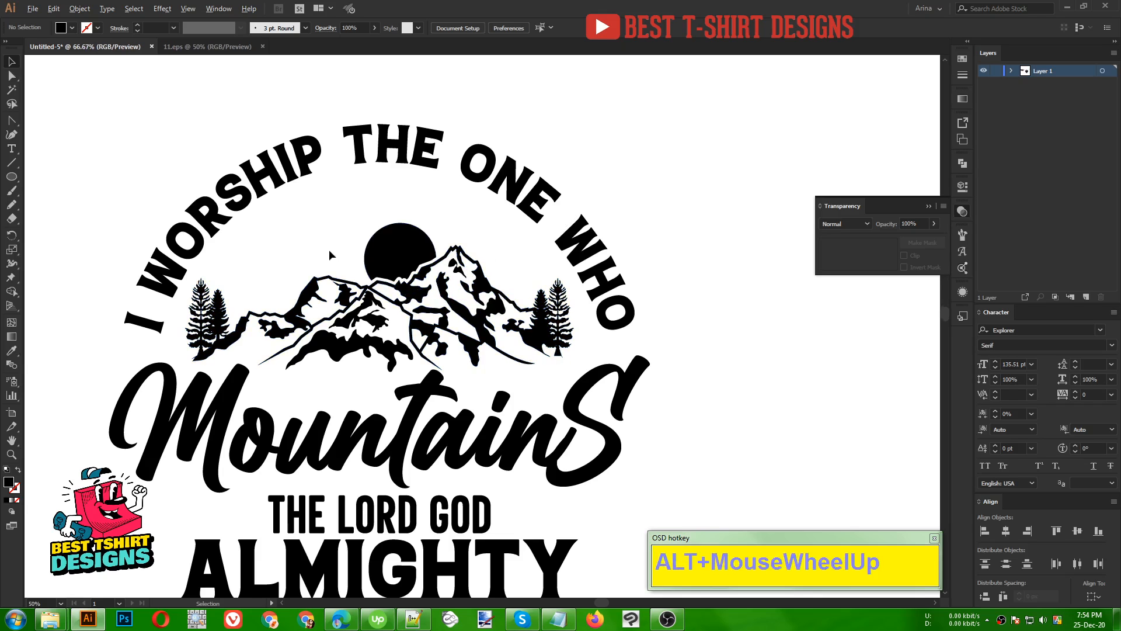
pyautogui.keyDown('alt'); pyautogui.scroll(1, 275, 232); pyautogui.keyUp('alt')
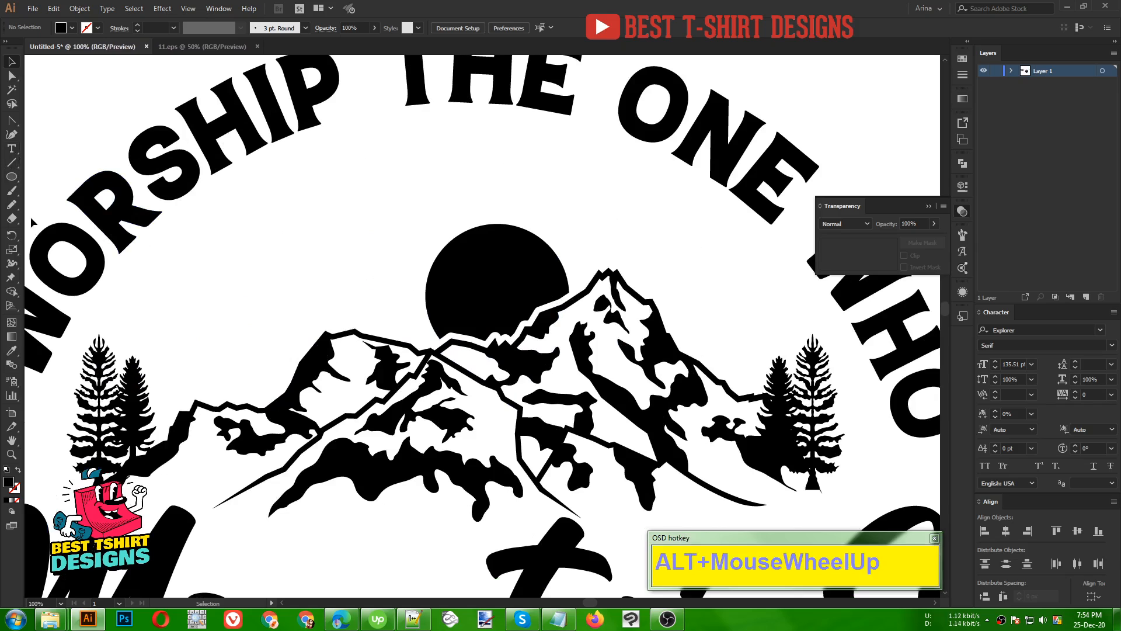
pyautogui.click(58, 249)
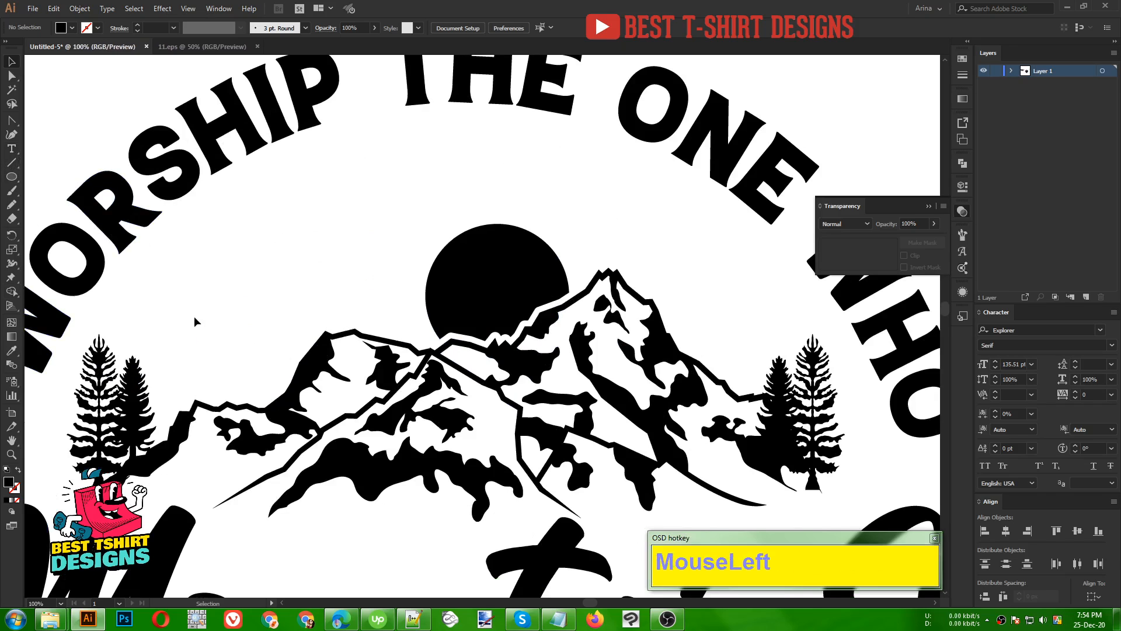
pyautogui.press('n')
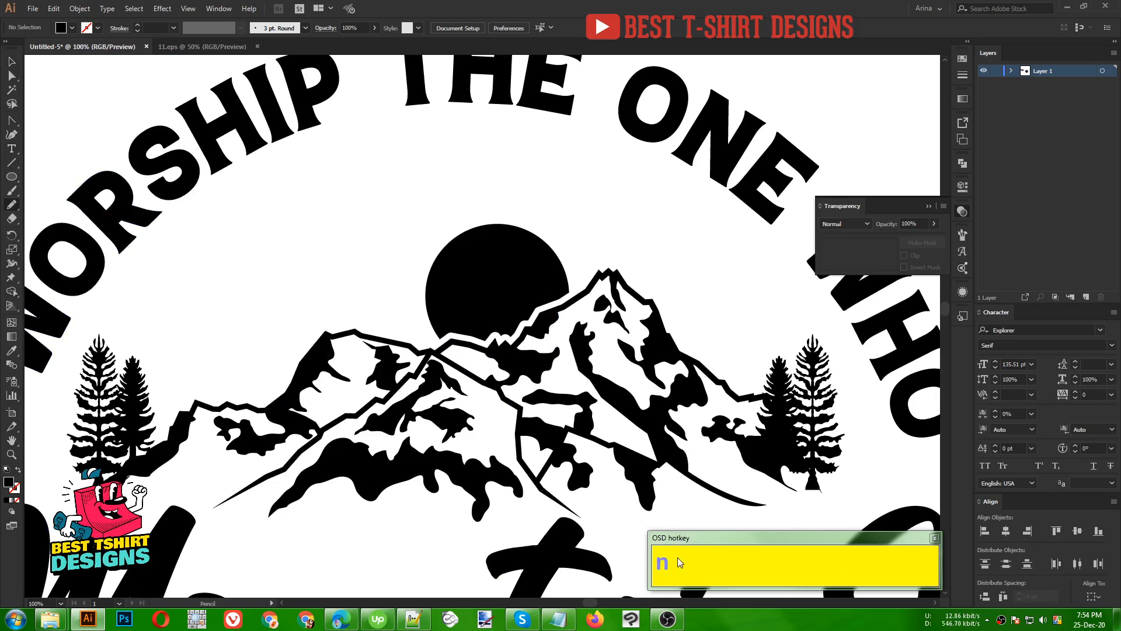
pyautogui.moveTo(325, 282); pyautogui.dragTo(250, 283)
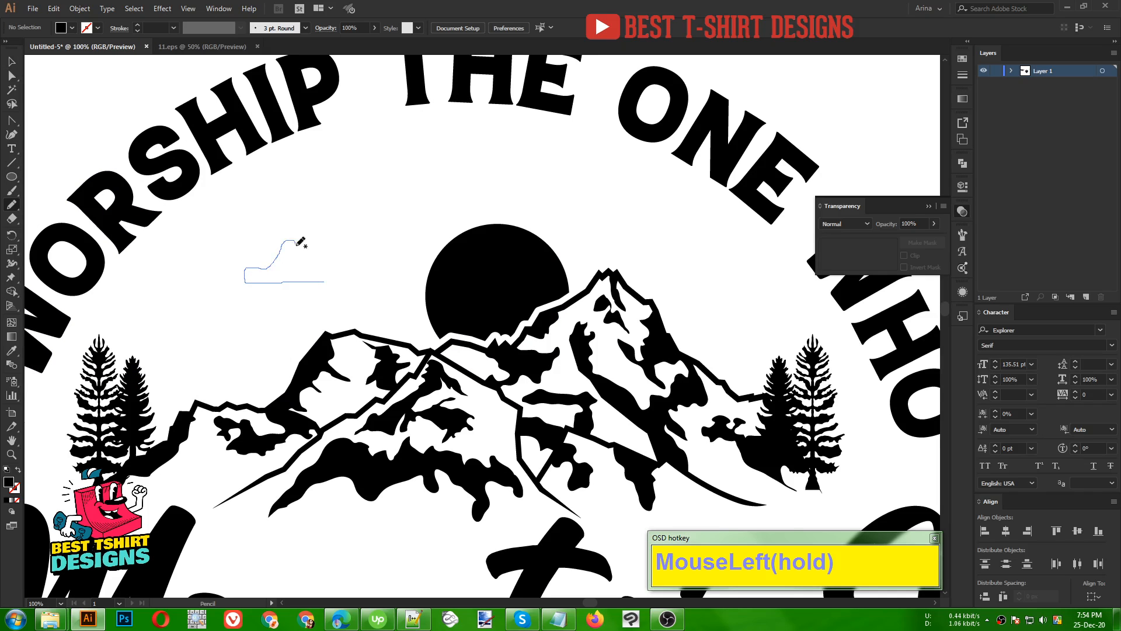
pyautogui.moveTo(351, 278); pyautogui.dragTo(325, 282)
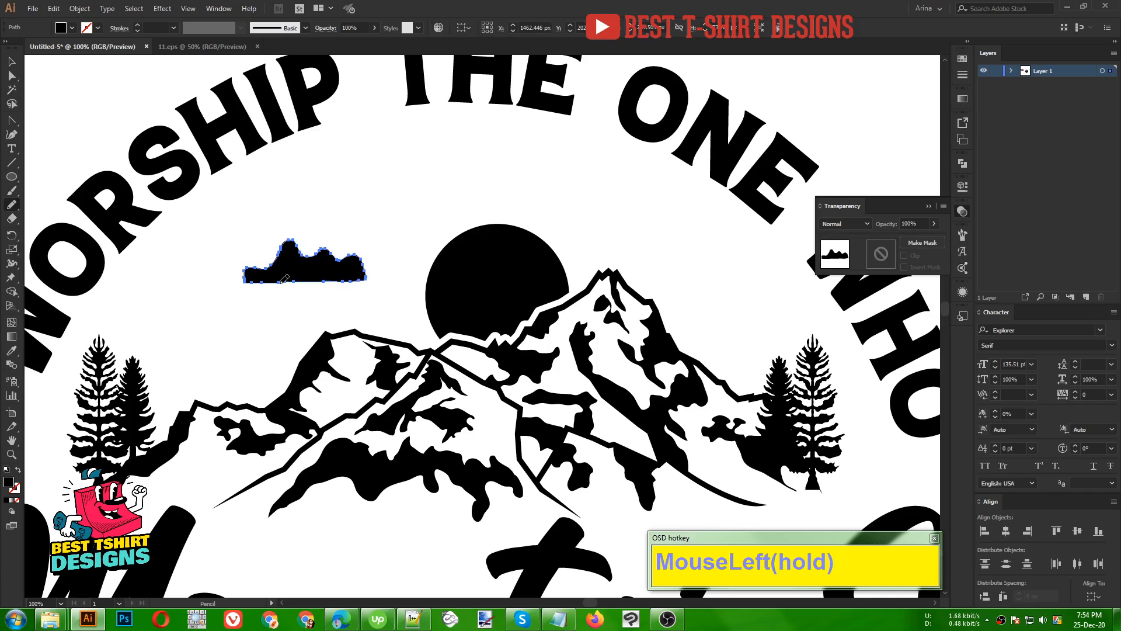
pyautogui.moveTo(659, 270)
pyautogui.mouseDown()
pyautogui.moveTo(752, 261)
pyautogui.moveTo(745, 248)
pyautogui.mouseUp()
pyautogui.moveTo(658, 269); pyautogui.dragTo(653, 269)
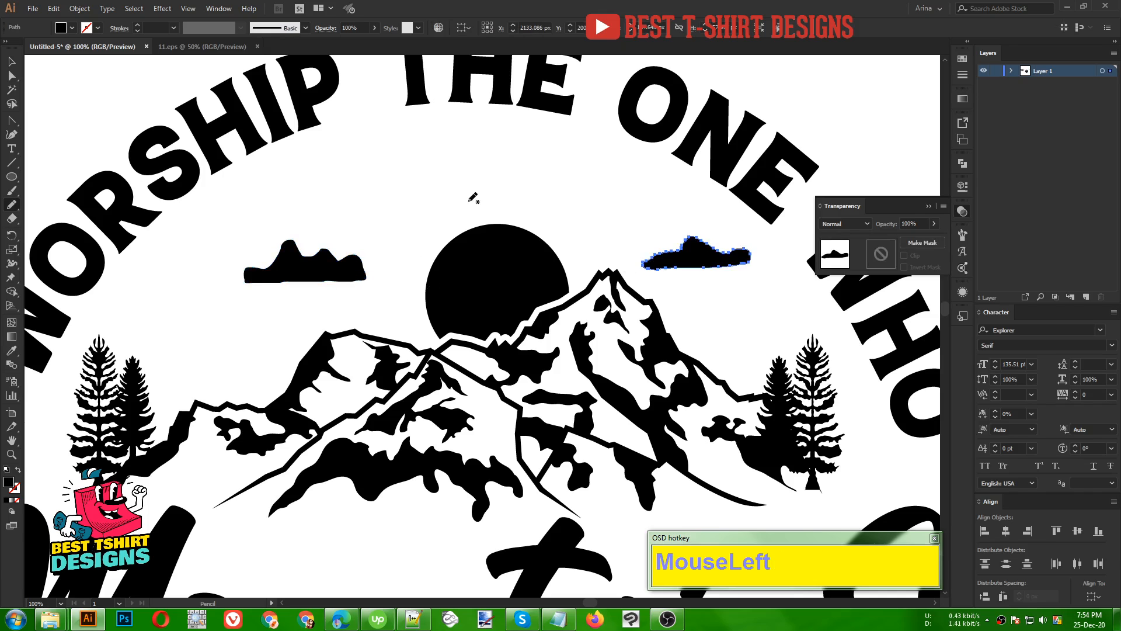
pyautogui.moveTo(528, 196); pyautogui.dragTo(639, 191)
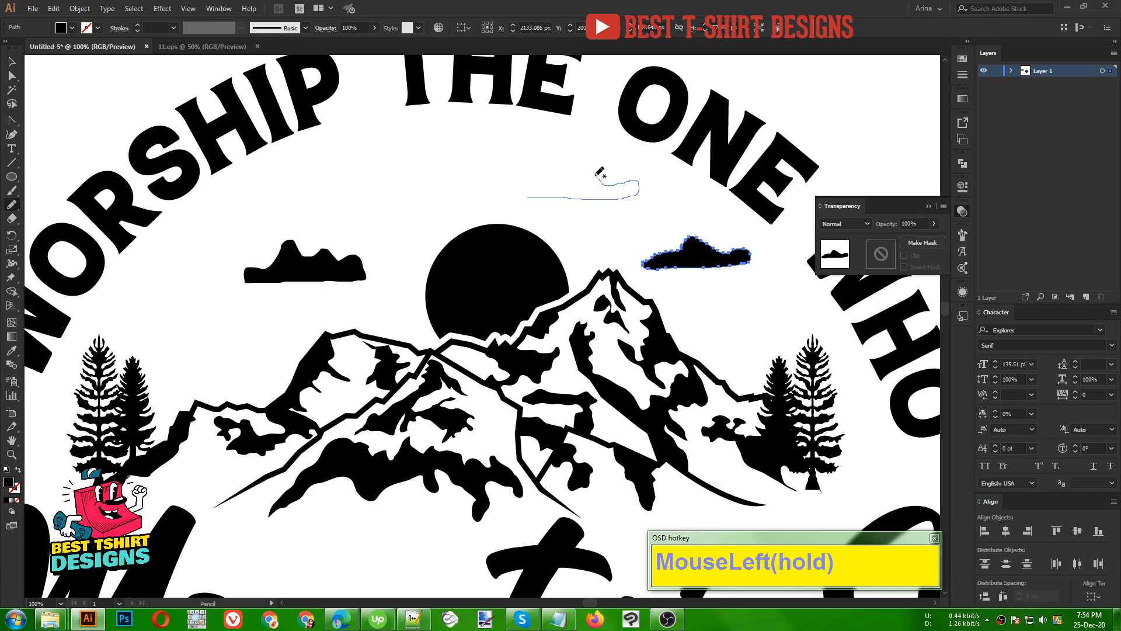
pyautogui.moveTo(524, 187); pyautogui.dragTo(528, 196)
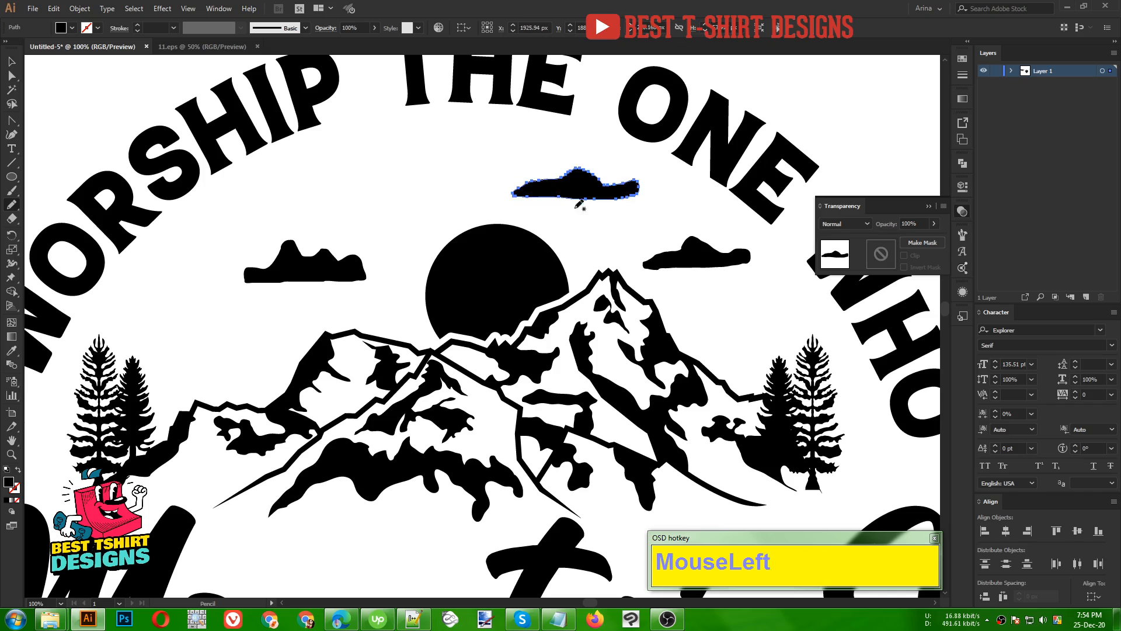
# Move the left cloud outward and lower, and shift the upper cloud to the upper left of the sun.
pyautogui.press('v')
pyautogui.click(591, 219)
pyautogui.moveTo(338, 275); pyautogui.dragTo(263, 308)
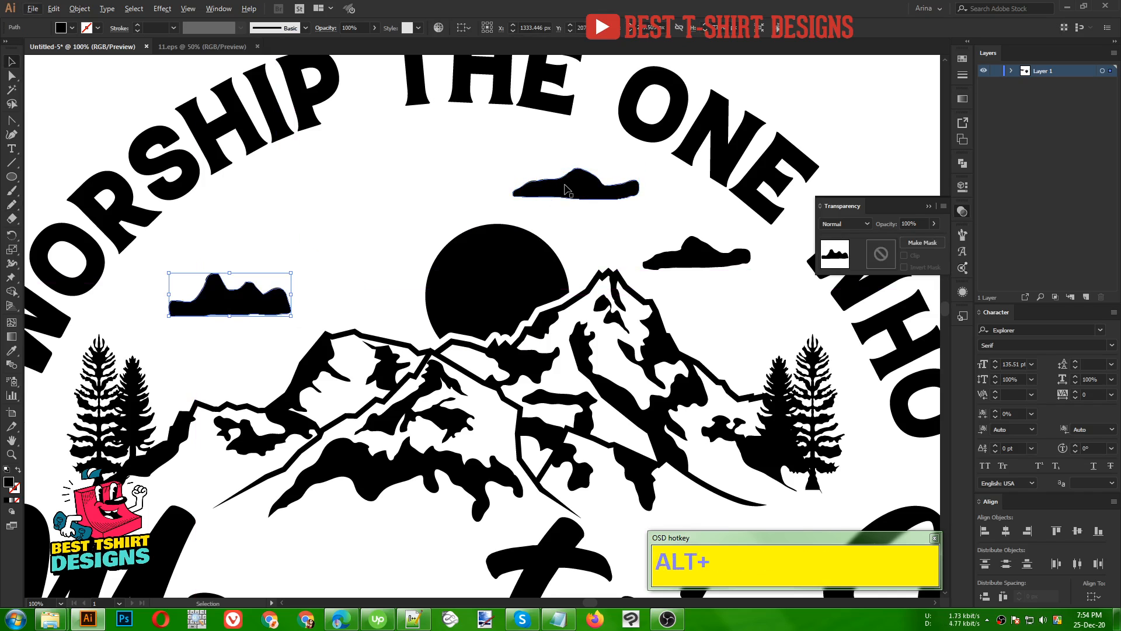
pyautogui.moveTo(565, 190); pyautogui.dragTo(351, 221)
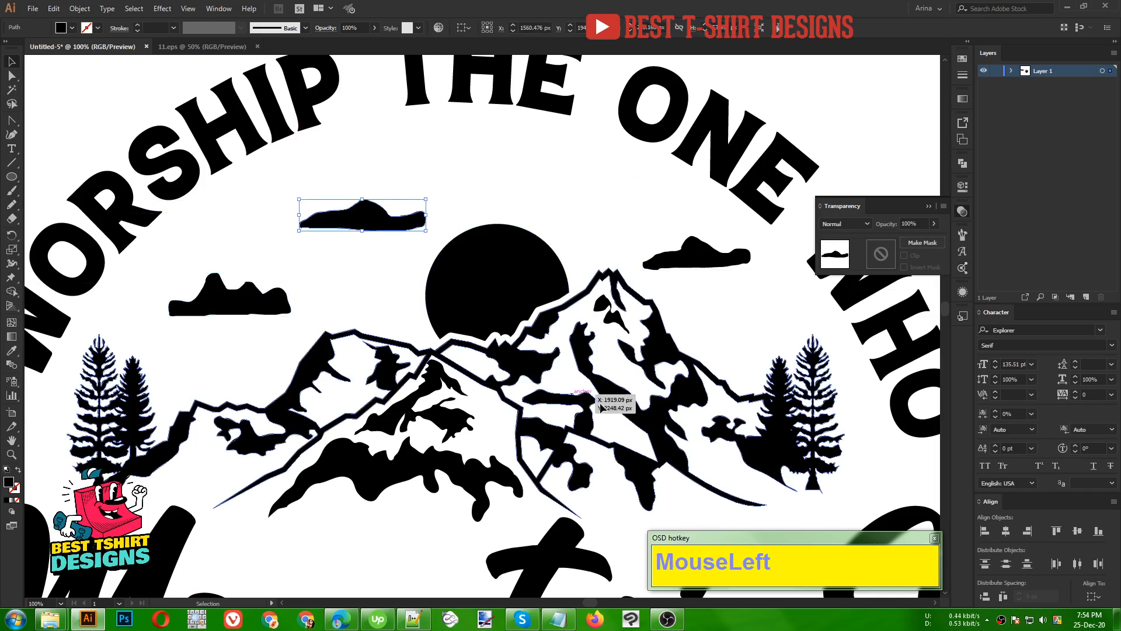
pyautogui.click(359, 301)
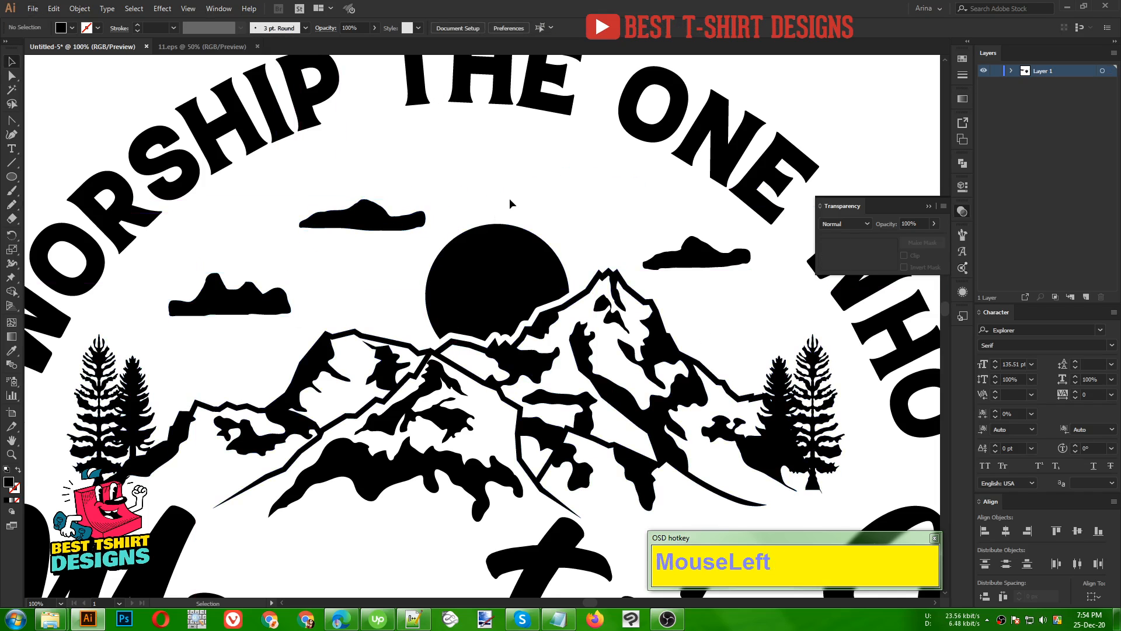
# Draw a black circle above the sun, overlap a copy to its right, and cut out the overlap with Shape Builder.
pyautogui.click(14, 178)
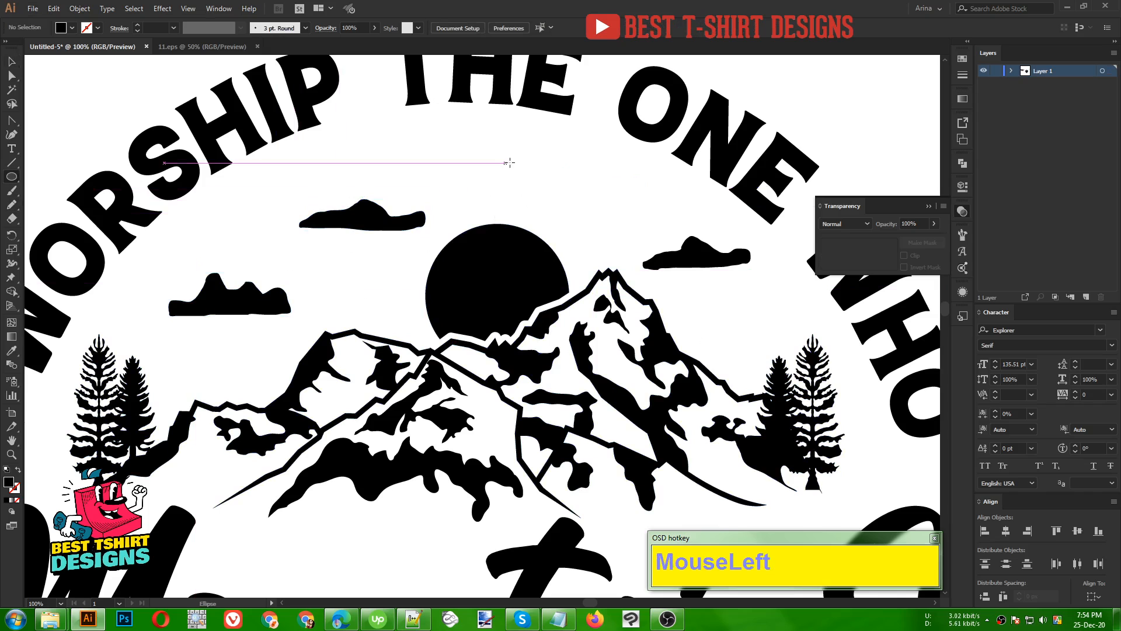
pyautogui.moveTo(526, 157); pyautogui.dragTo(580, 199)
pyautogui.hotkey('shift', 'v')
pyautogui.keyDown('shift'); pyautogui.click(580, 203); pyautogui.keyUp('shift')
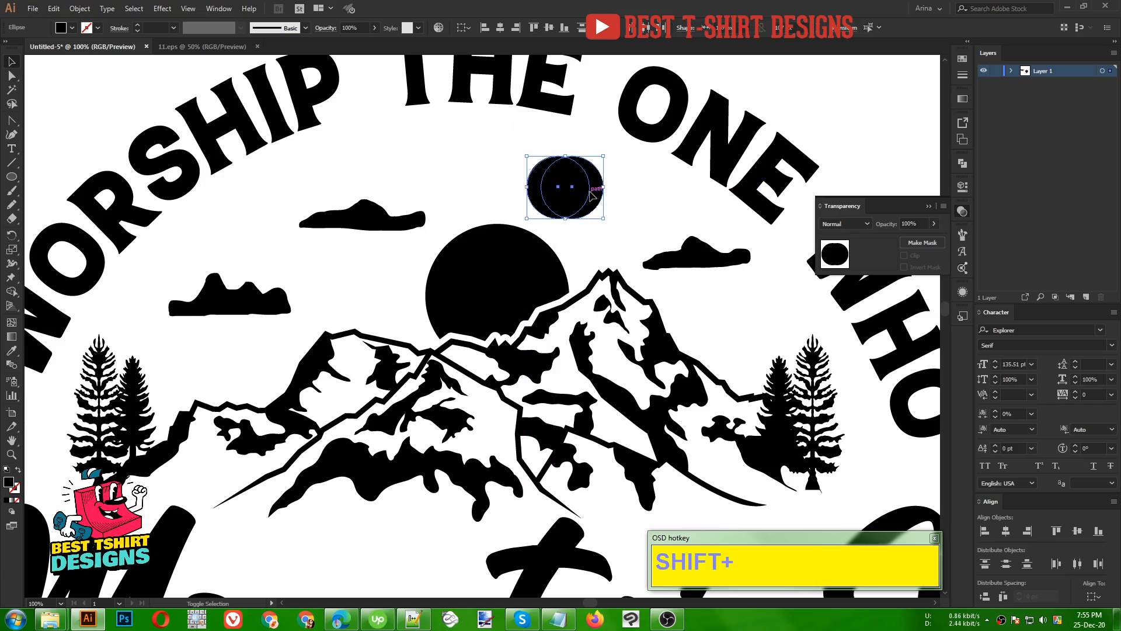
pyautogui.hotkey('shift', 'm')
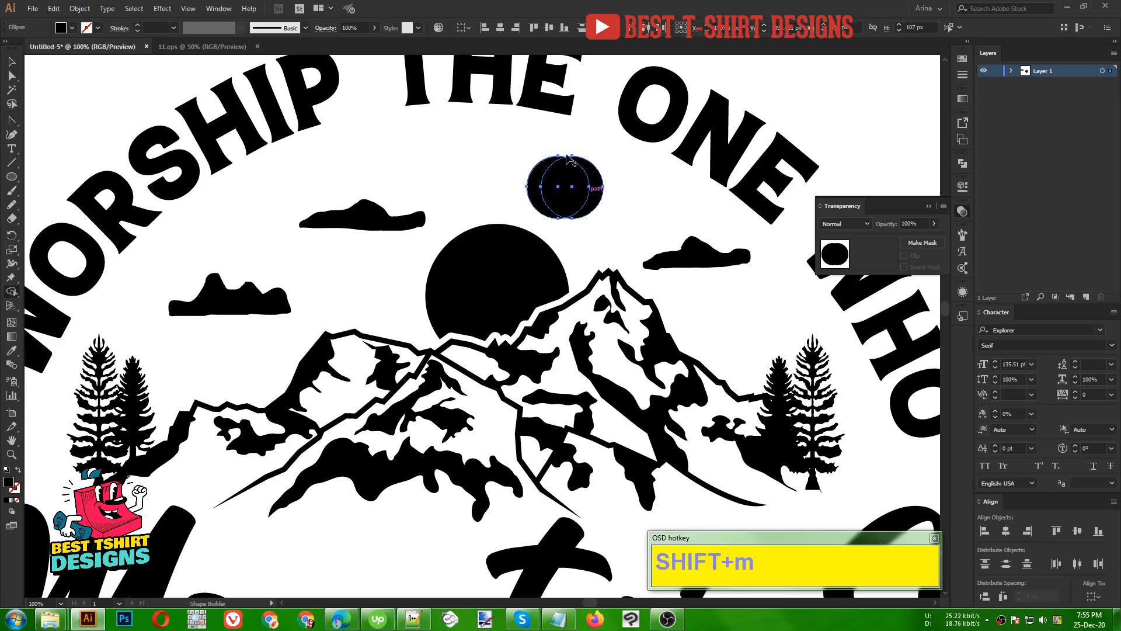
pyautogui.keyDown('alt'); pyautogui.click(569, 186); pyautogui.keyUp('alt')
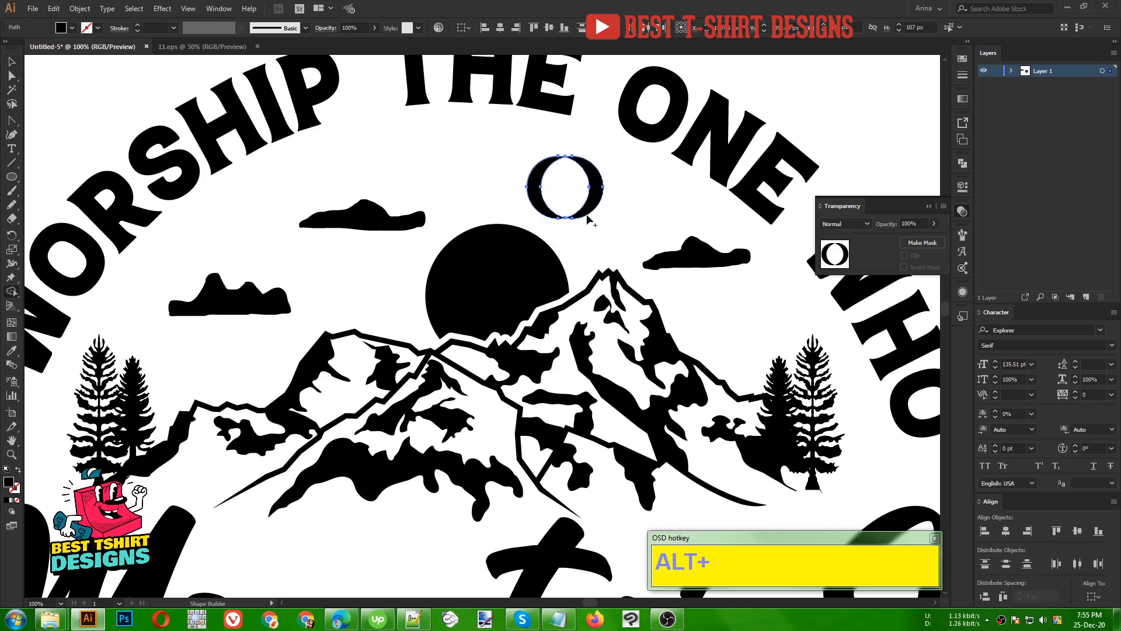
# Remove the left crescent and tilt the right one counter-clockwise above the sun as a bird wing.
pyautogui.press('v')
pyautogui.click(624, 216)
pyautogui.moveTo(582, 195); pyautogui.dragTo(599, 195)
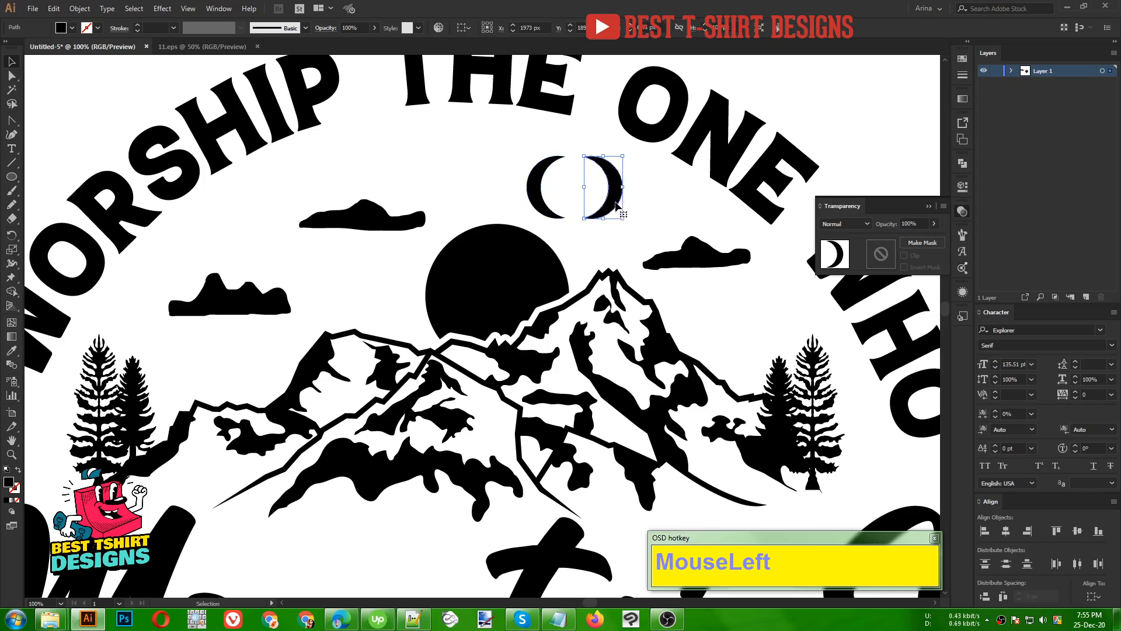
pyautogui.moveTo(616, 206); pyautogui.dragTo(553, 183)
pyautogui.click(553, 169)
pyautogui.press('Delete')
pyautogui.click(537, 183)
# Make a vertically reflected copy of the crescent and shift it sideways so the two wings cross at their lower part.
pyautogui.rightClick(553, 182)
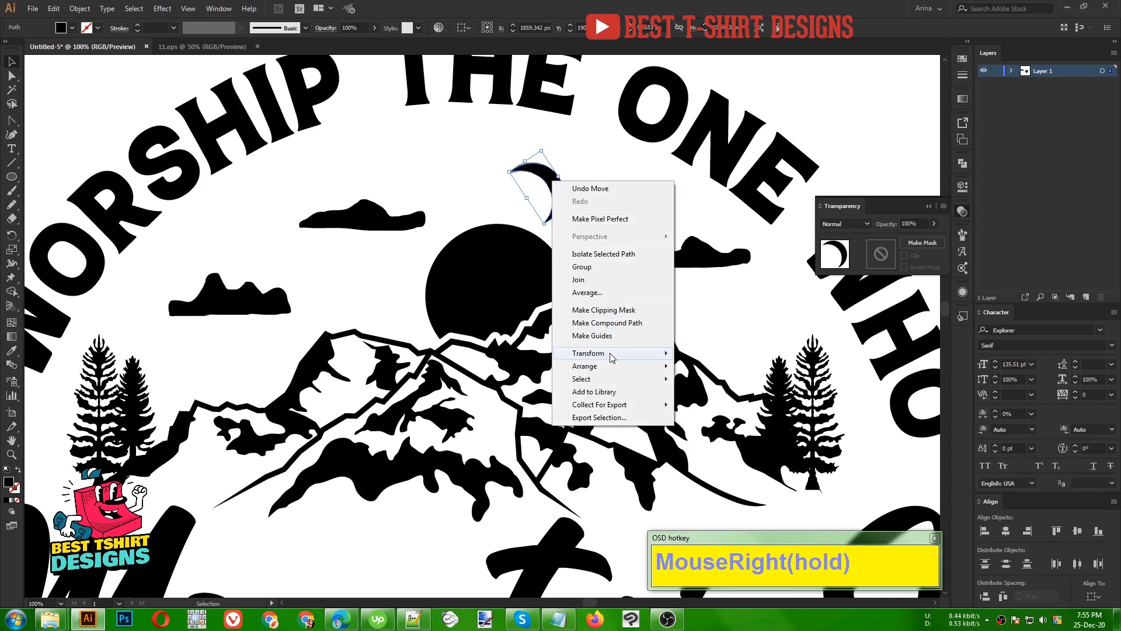
pyautogui.moveTo(611, 357)
pyautogui.click(701, 396)
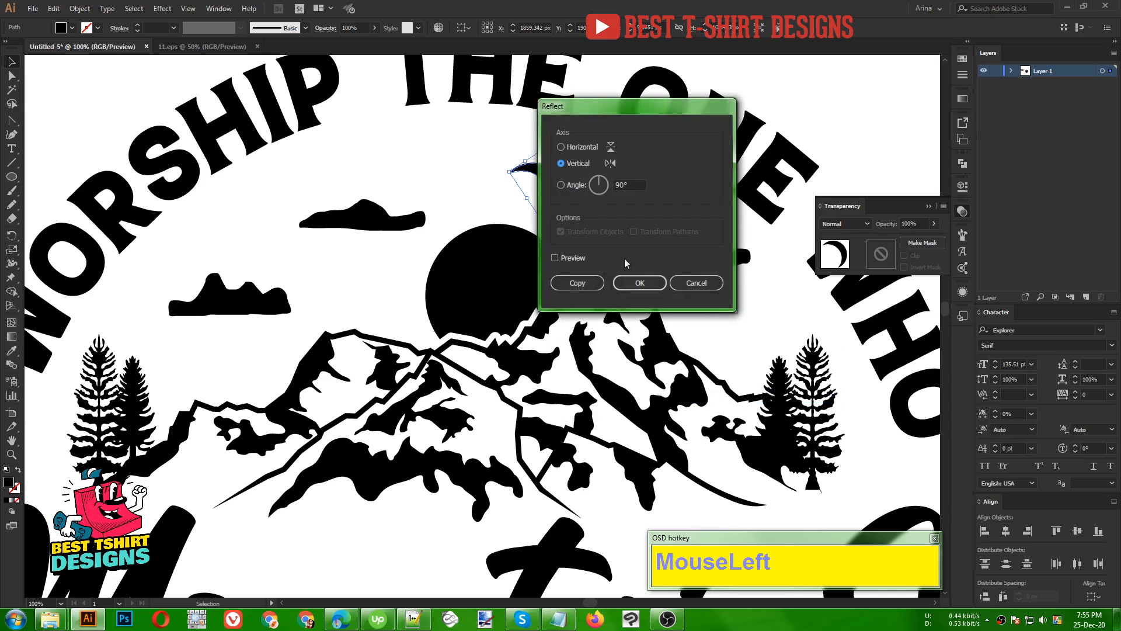
pyautogui.click(577, 282)
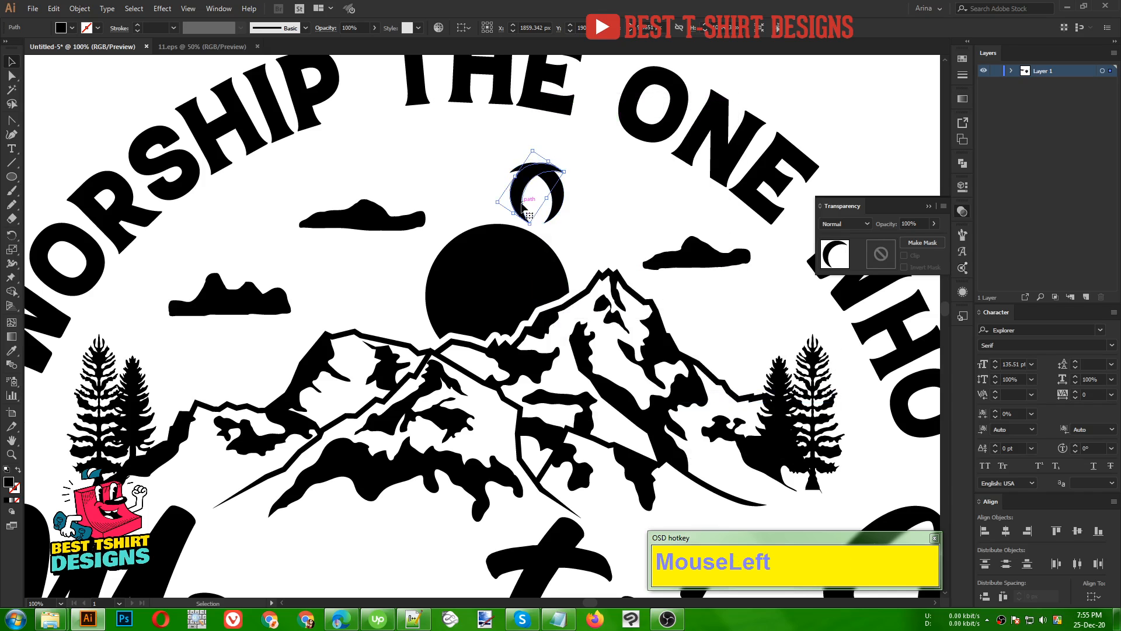
pyautogui.moveTo(524, 207); pyautogui.dragTo(508, 169)
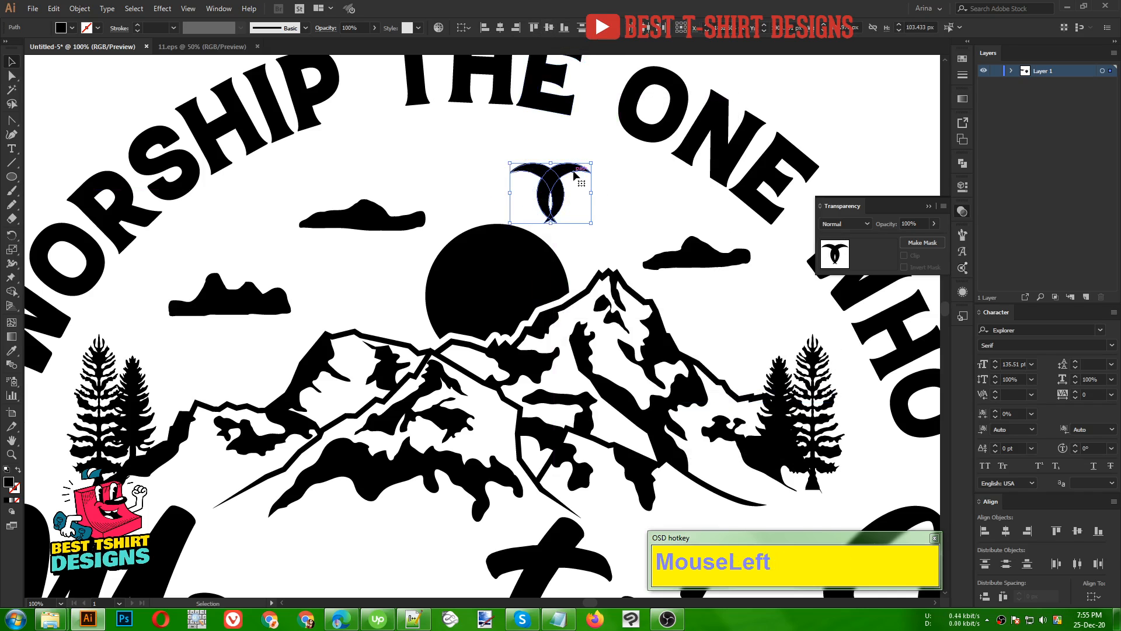
# Trim the crossing lower tails of the wings with Shape Builder, leaving a flying bird silhouette.
pyautogui.hotkey('shift', 'm')
pyautogui.keyDown('alt'); pyautogui.click(560, 202); pyautogui.keyUp('alt')
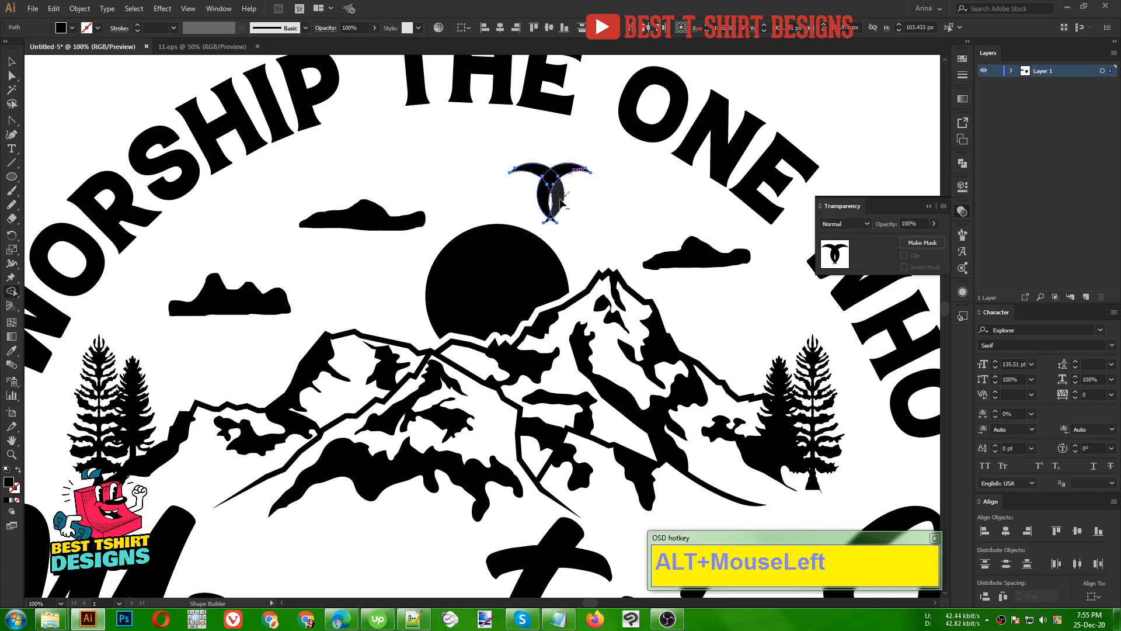
pyautogui.moveTo(561, 201)
pyautogui.mouseDown()
pyautogui.moveTo(541, 215)
pyautogui.moveTo(548, 223)
pyautogui.mouseUp()
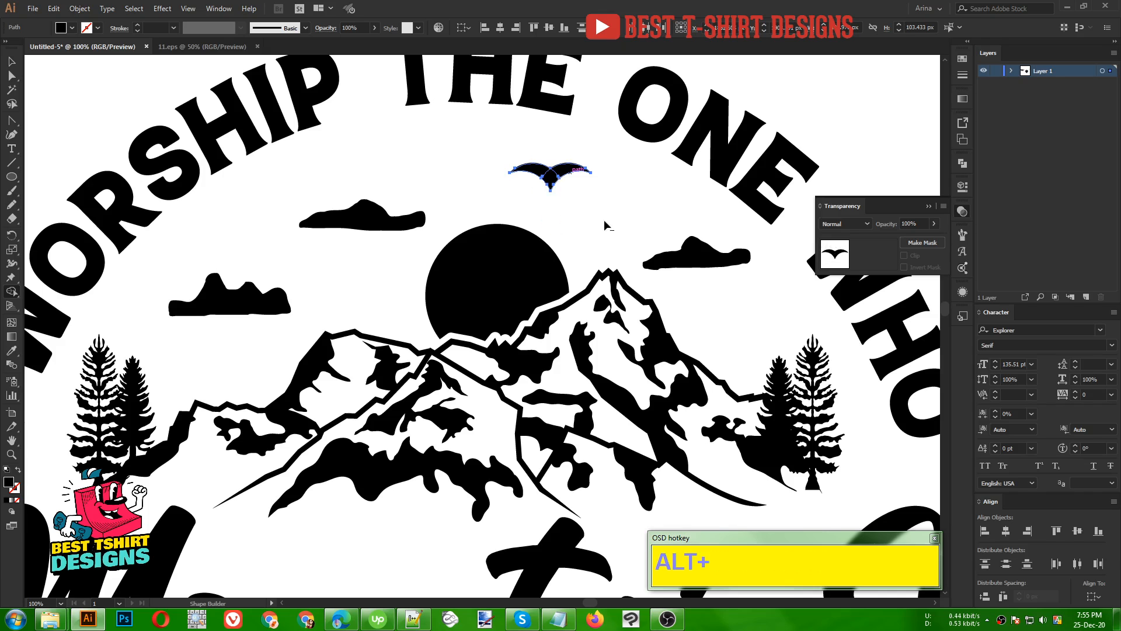
pyautogui.hotkey('alt', 'v')
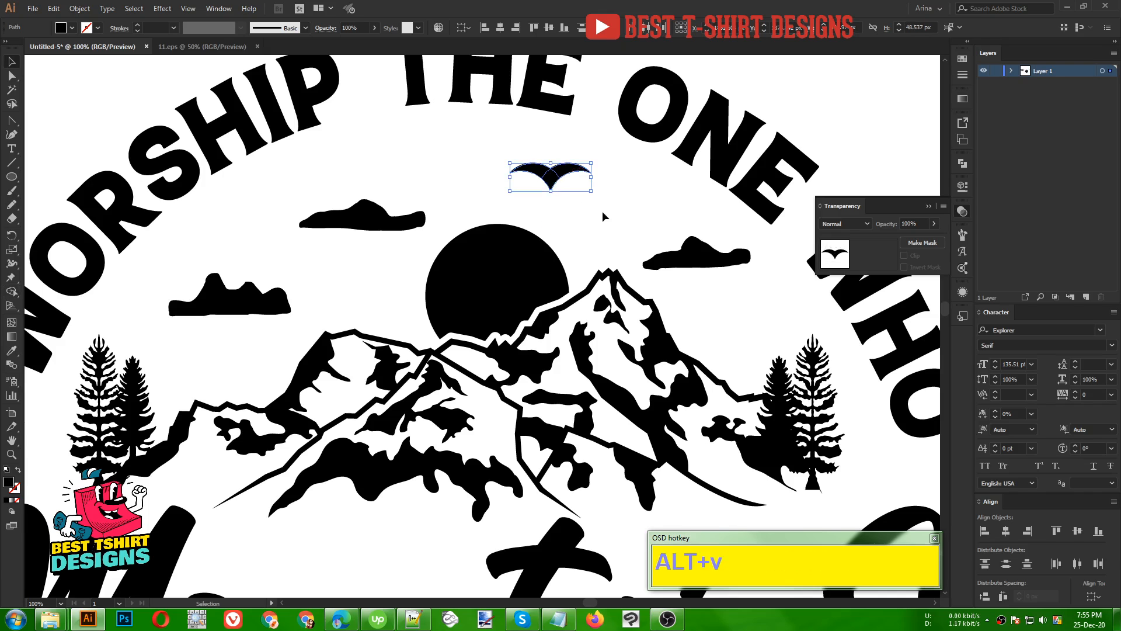
pyautogui.click(602, 211)
pyautogui.click(540, 173)
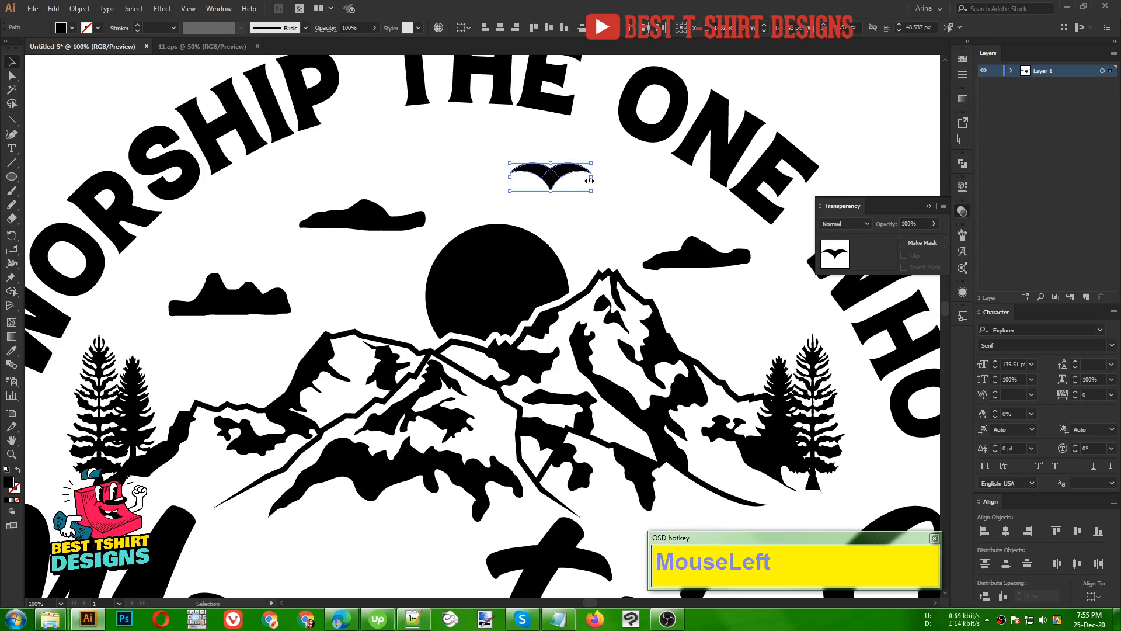
# Shrink the bird and add two smaller copies just below it, one on each side, above the sun's upper right.
pyautogui.moveTo(590, 181); pyautogui.dragTo(646, 205)
pyautogui.scroll(2, 571, 190)
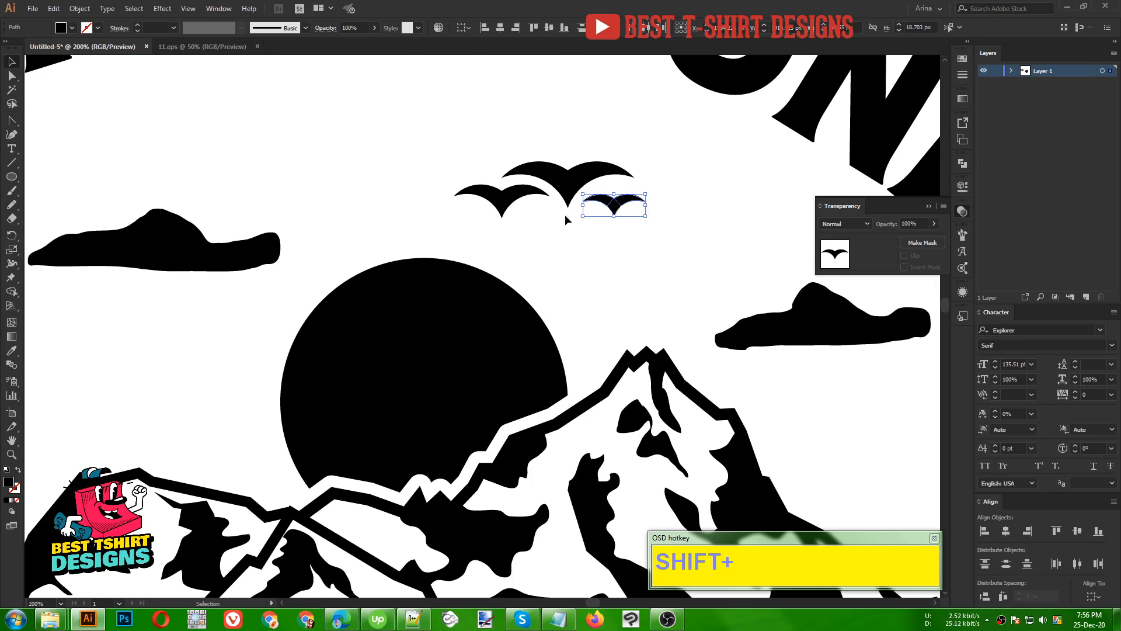
pyautogui.scroll(-2, 566, 219)
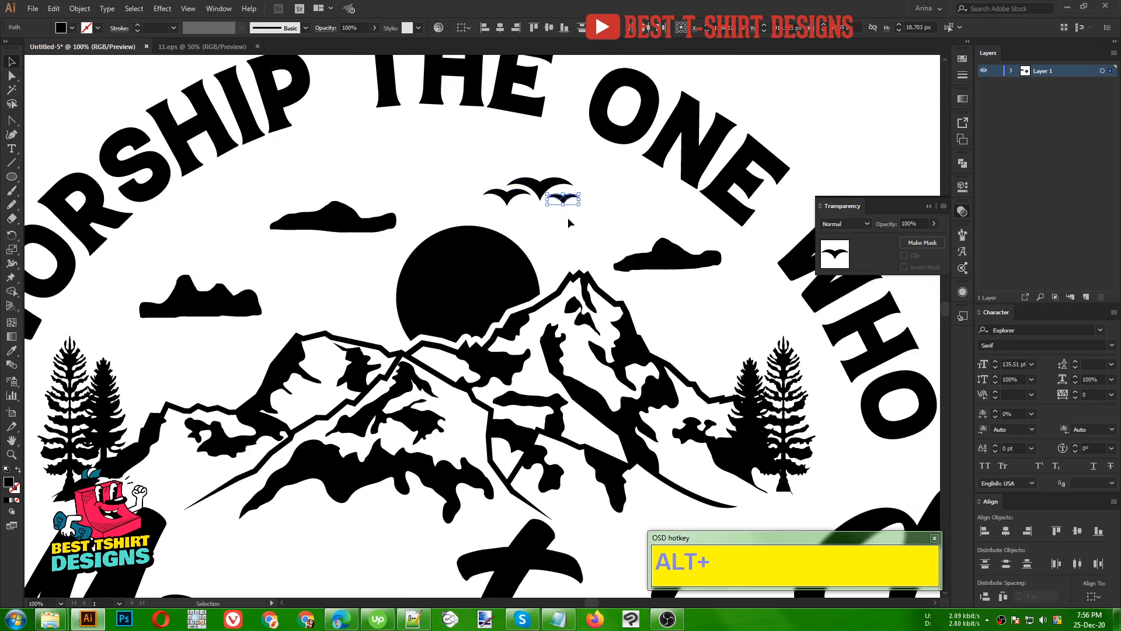
pyautogui.click(555, 183)
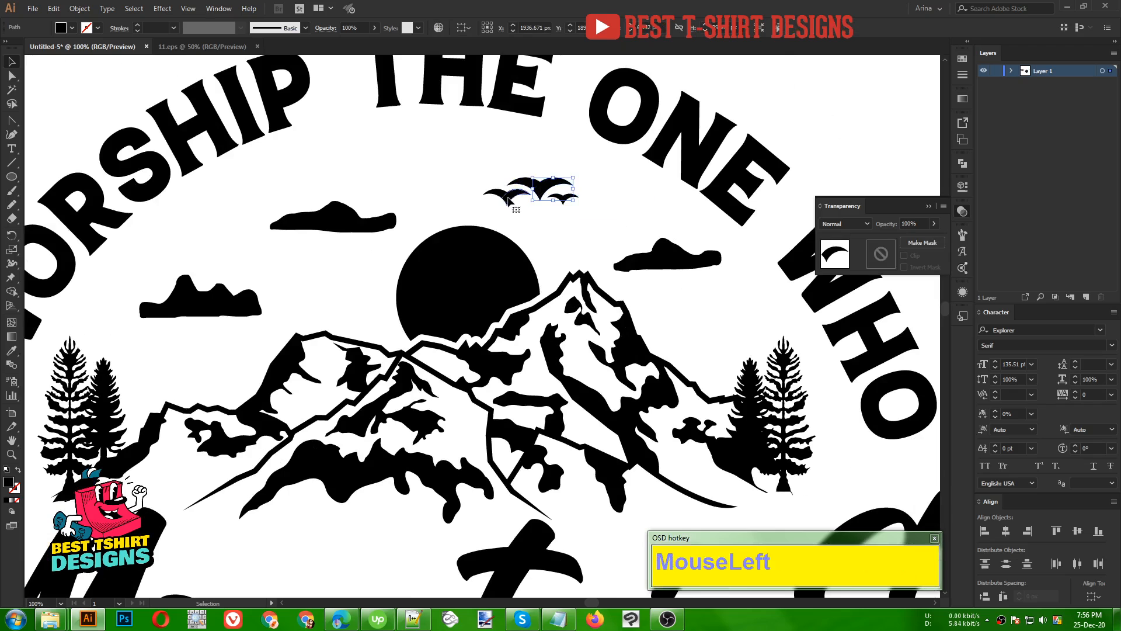
pyautogui.scroll(-1, 546, 220)
pyautogui.click(546, 219)
pyautogui.scroll(-2, 454, 158)
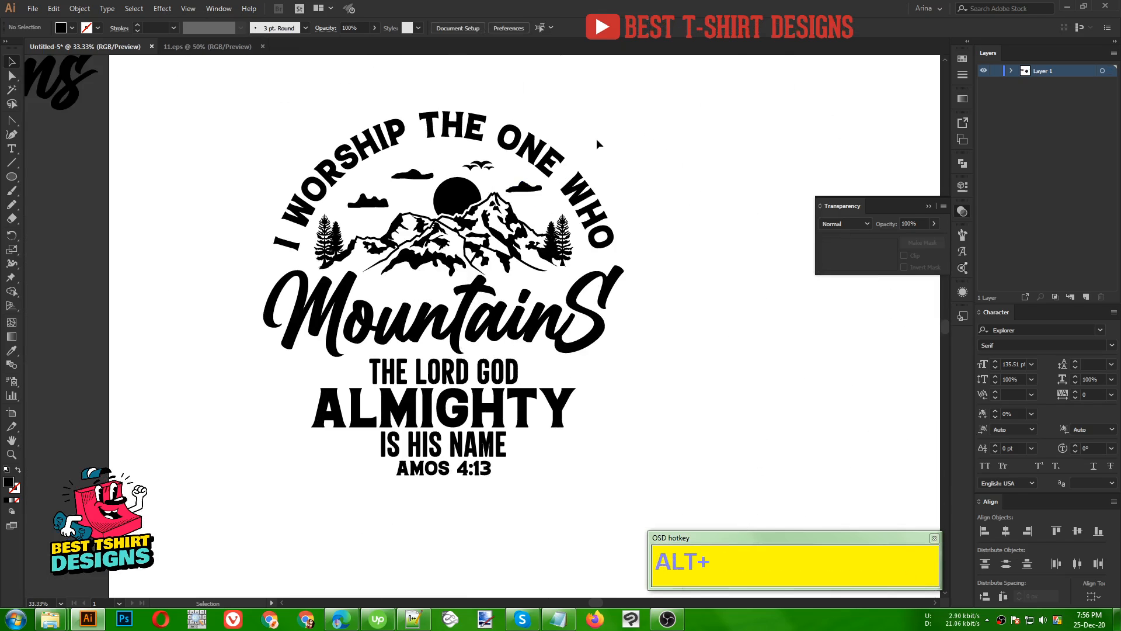
# Select the complete T-shirt design and group it.
pyautogui.click(598, 143)
pyautogui.moveTo(225, 92); pyautogui.dragTo(678, 497)
pyautogui.hotkey('ctrl', 'g')
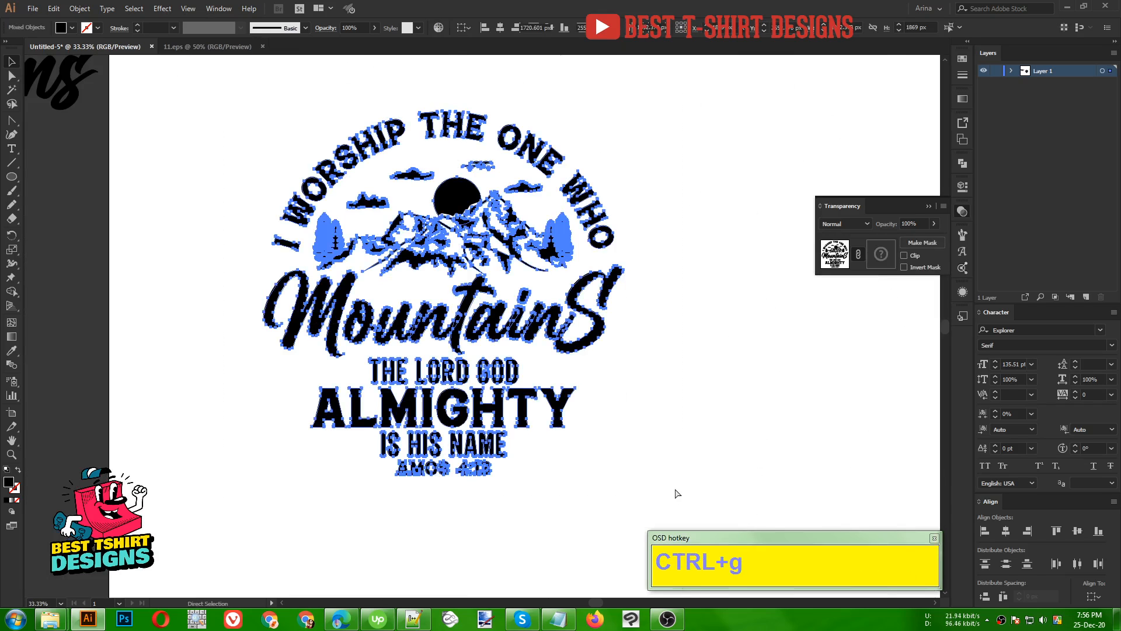
pyautogui.click(697, 403)
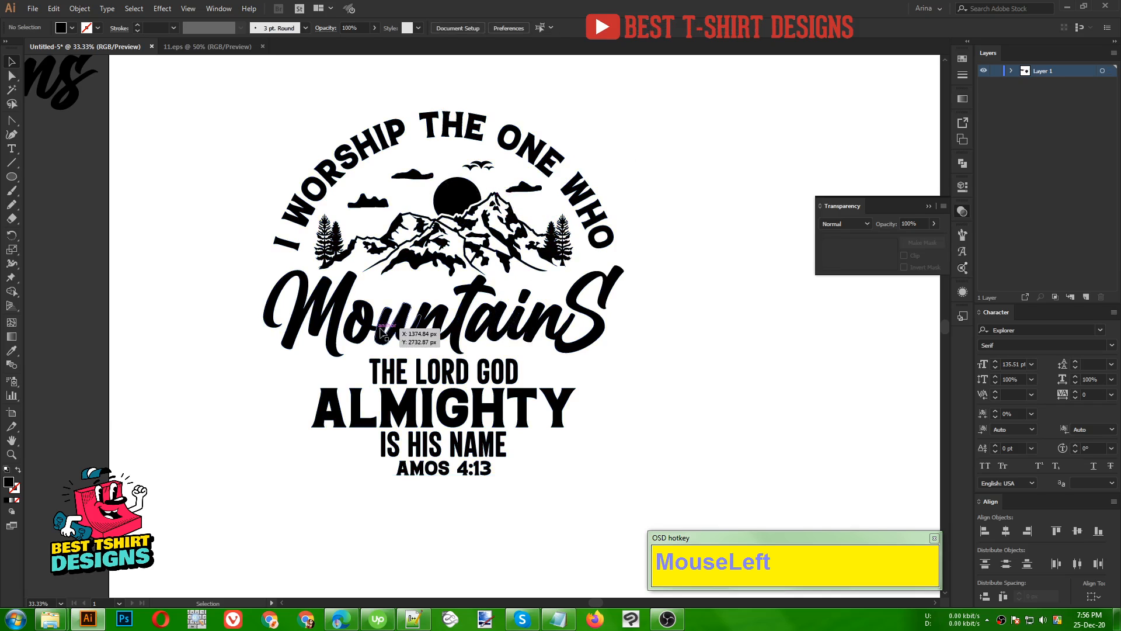
# Draw a short horizontal line left of THE LORD GOD with the Pen tool and swap its fill and stroke.
pyautogui.moveTo(694, 349); pyautogui.dragTo(694, 349)
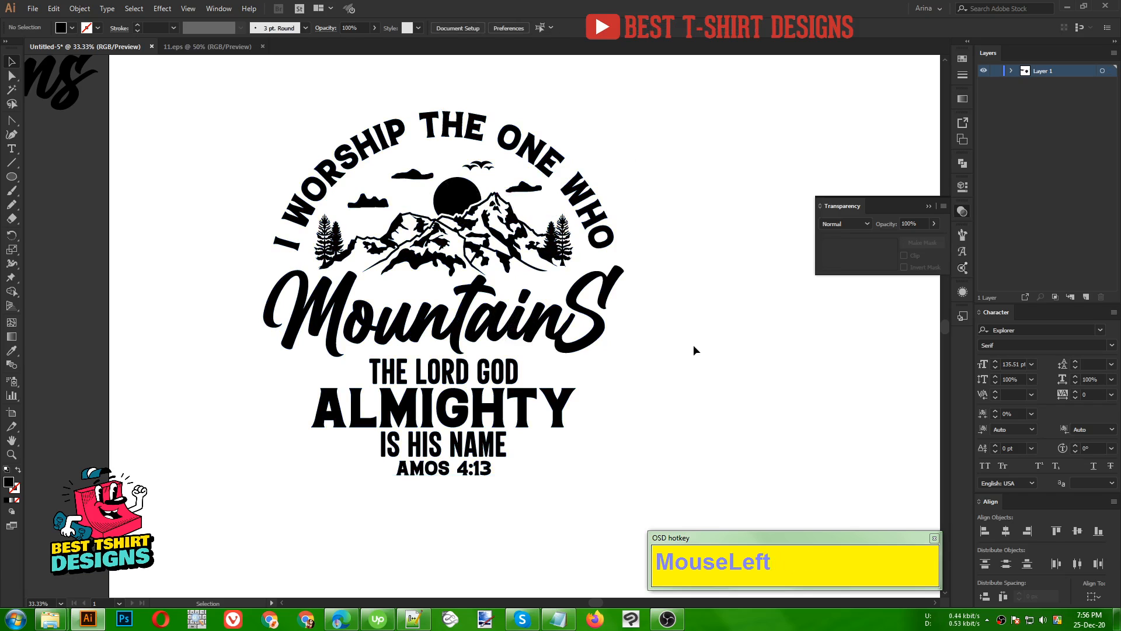
pyautogui.keyDown('alt'); pyautogui.scroll(1, 514, 374); pyautogui.keyUp('alt')
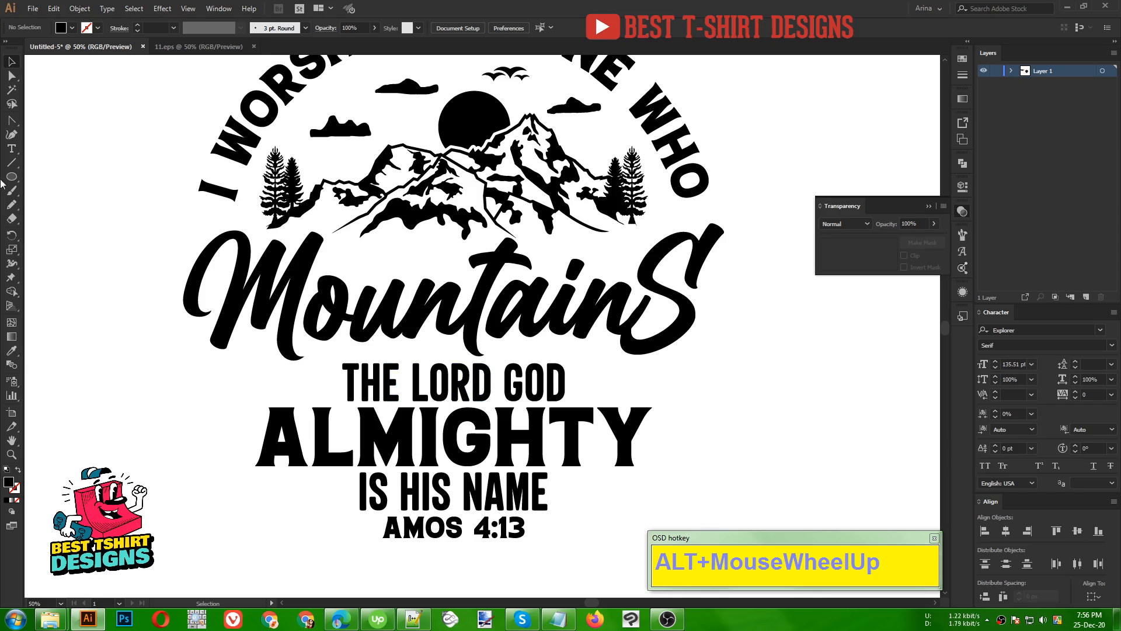
pyautogui.click(12, 121)
pyautogui.click(57, 120)
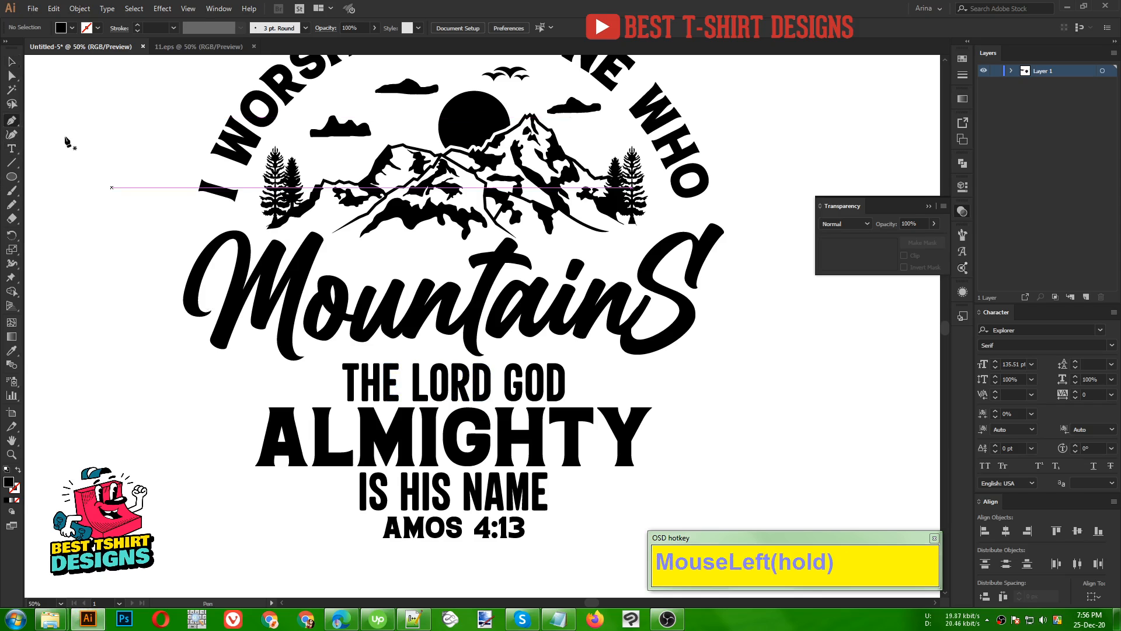
pyautogui.click(253, 380)
pyautogui.keyDown('shift'); pyautogui.click(324, 380); pyautogui.keyUp('shift')
pyautogui.hotkey('shift', 'v')
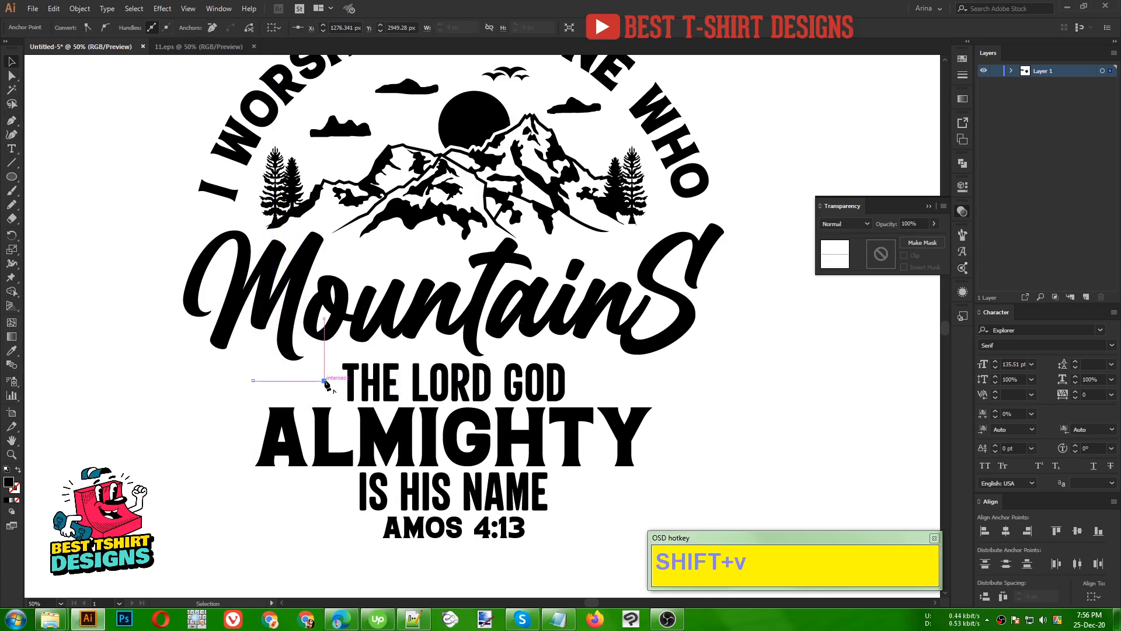
pyautogui.click(307, 380)
pyautogui.hotkey('shift', 'x')
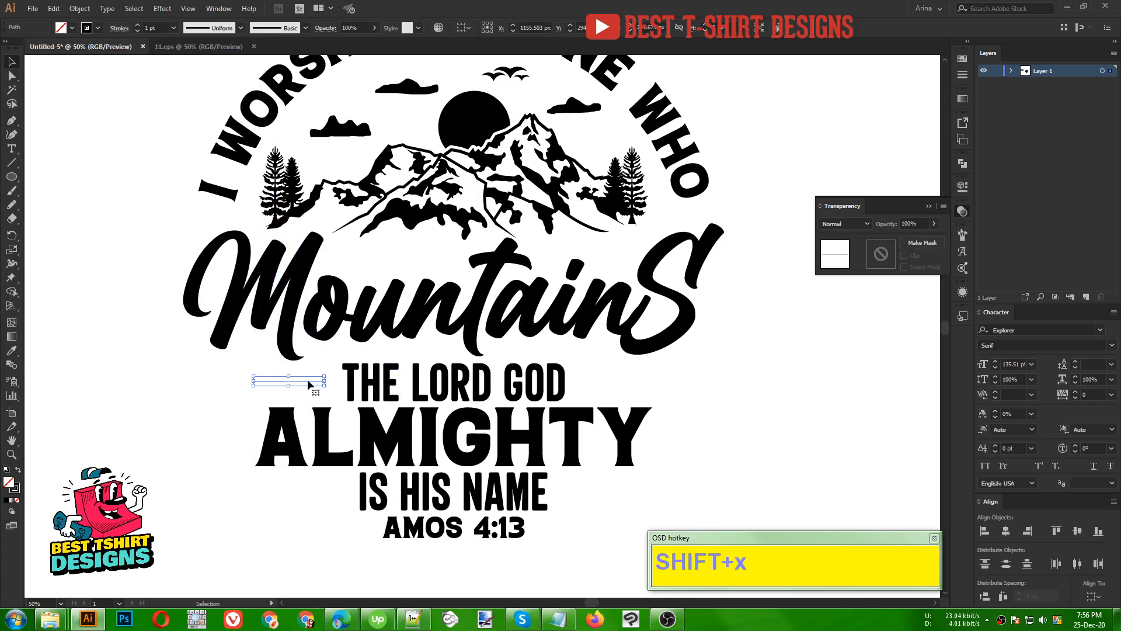
# Set the line's stroke weight to 20 pt with round caps and copy the line to the right side of THE LORD GOD.
pyautogui.click(151, 28)
pyautogui.write('20')
pyautogui.press('Return')
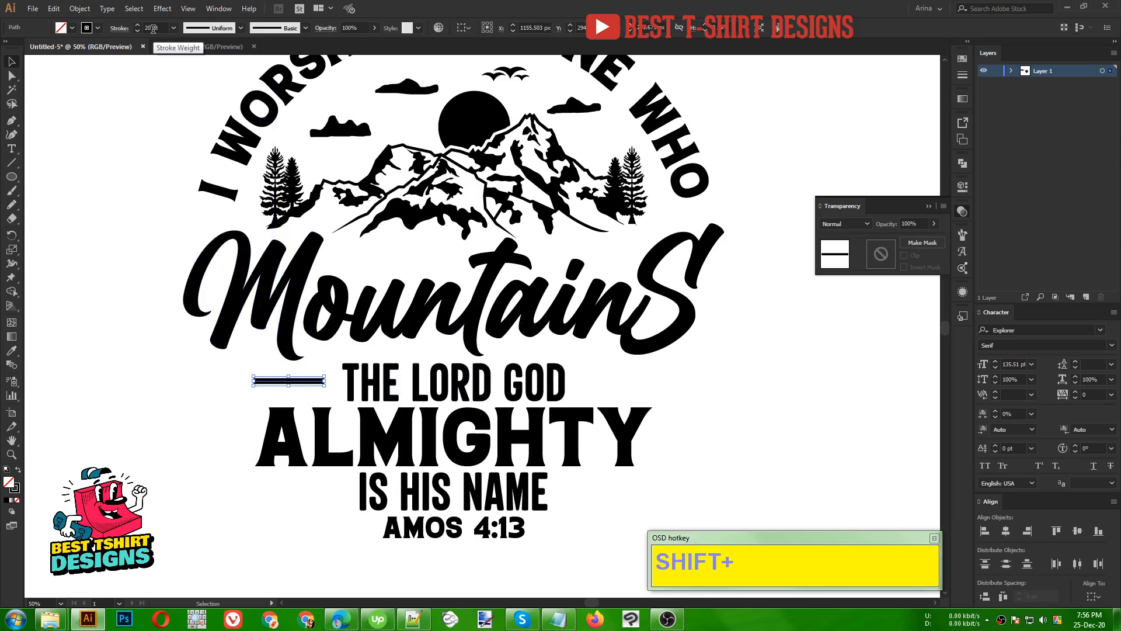
pyautogui.click(120, 28)
pyautogui.click(60, 59)
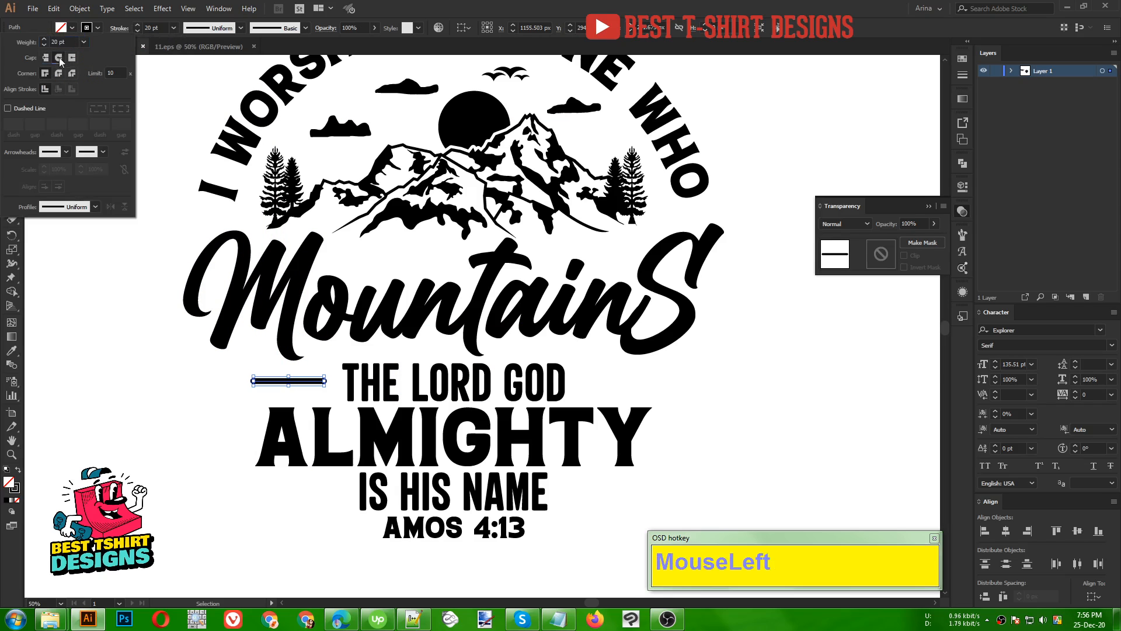
pyautogui.moveTo(322, 382)
pyautogui.mouseDown()
pyautogui.moveTo(677, 383)
pyautogui.moveTo(627, 381)
pyautogui.mouseUp()
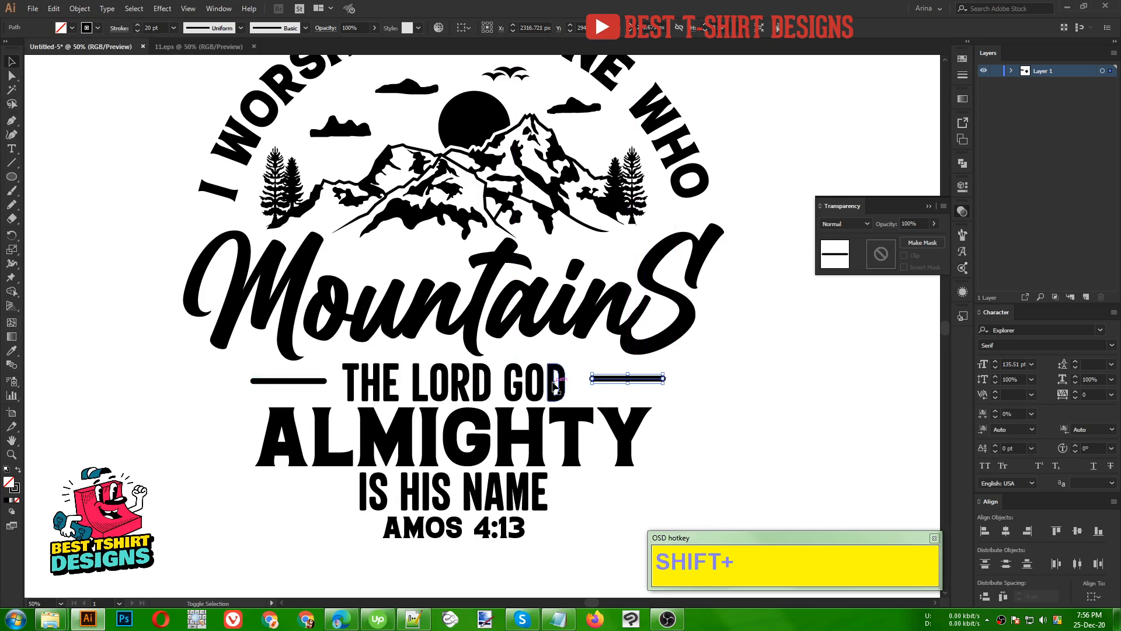
# Ungroup the complete design so THE LORD GOD can be selected separately.
pyautogui.keyDown('shift'); pyautogui.click(555, 385); pyautogui.keyUp('shift')
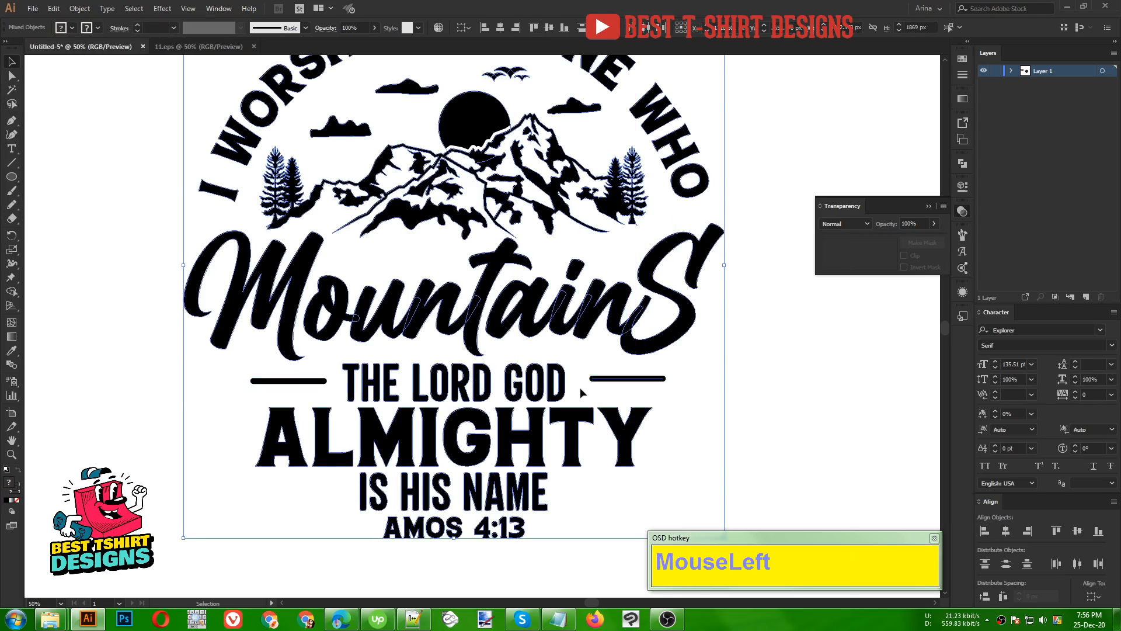
pyautogui.click(580, 387)
pyautogui.click(551, 379)
pyautogui.rightClick(550, 380)
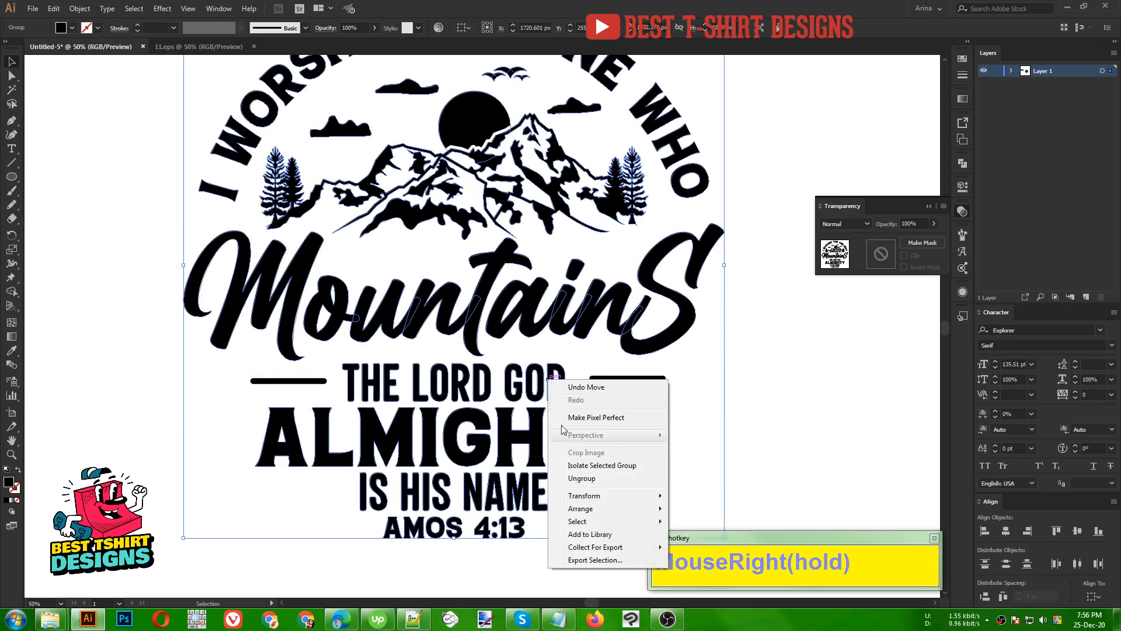
pyautogui.click(582, 478)
# Align THE LORD GOD and its two side lines by their vertical and horizontal centres, and group the three objects.
pyautogui.click(619, 380)
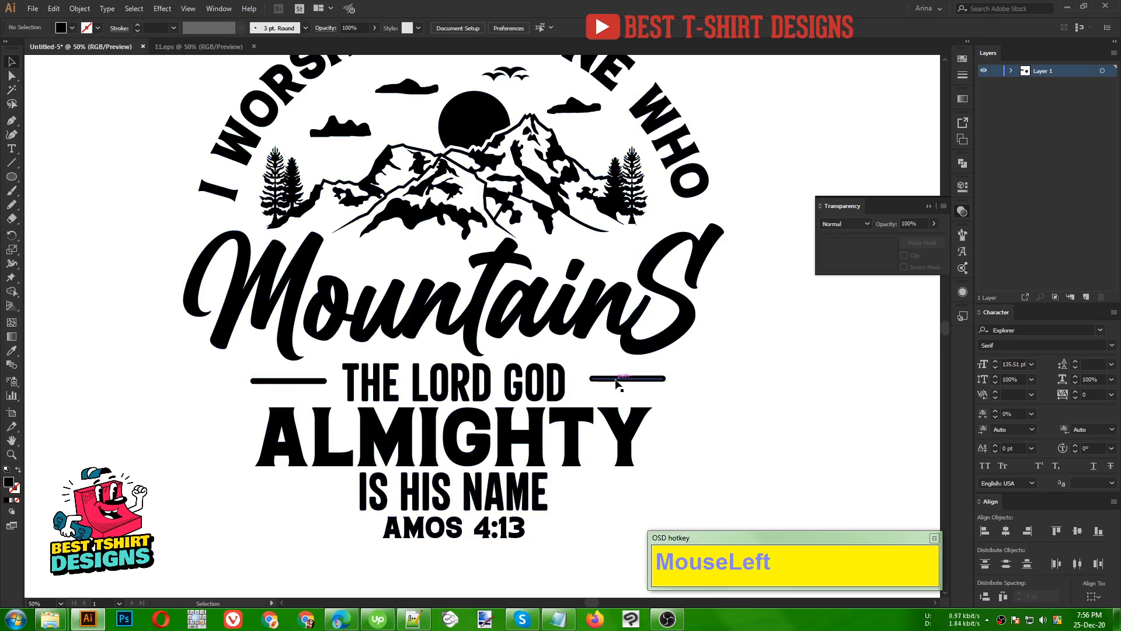
pyautogui.keyDown('shift'); pyautogui.click(553, 387); pyautogui.keyUp('shift')
pyautogui.keyDown('shift'); pyautogui.click(323, 381); pyautogui.keyUp('shift')
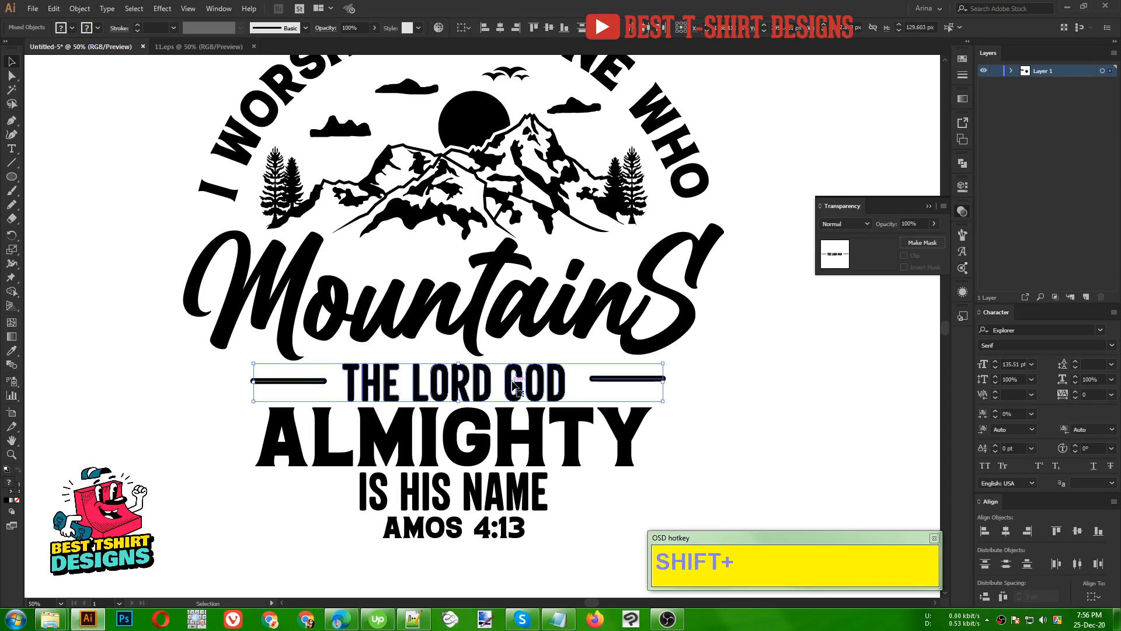
pyautogui.click(549, 28)
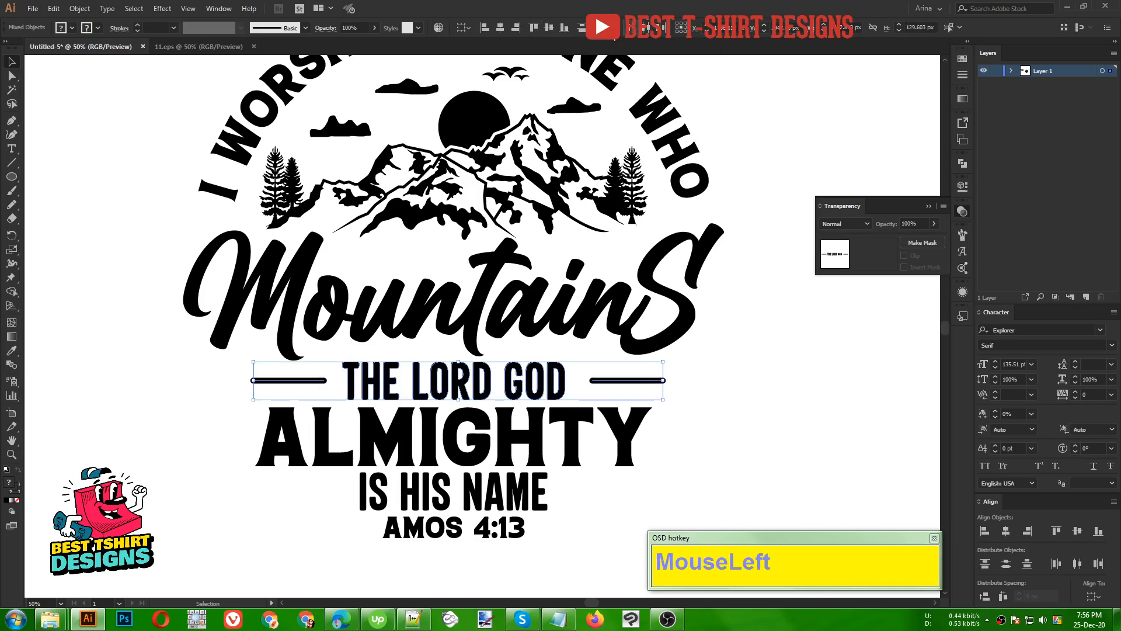
pyautogui.click(500, 28)
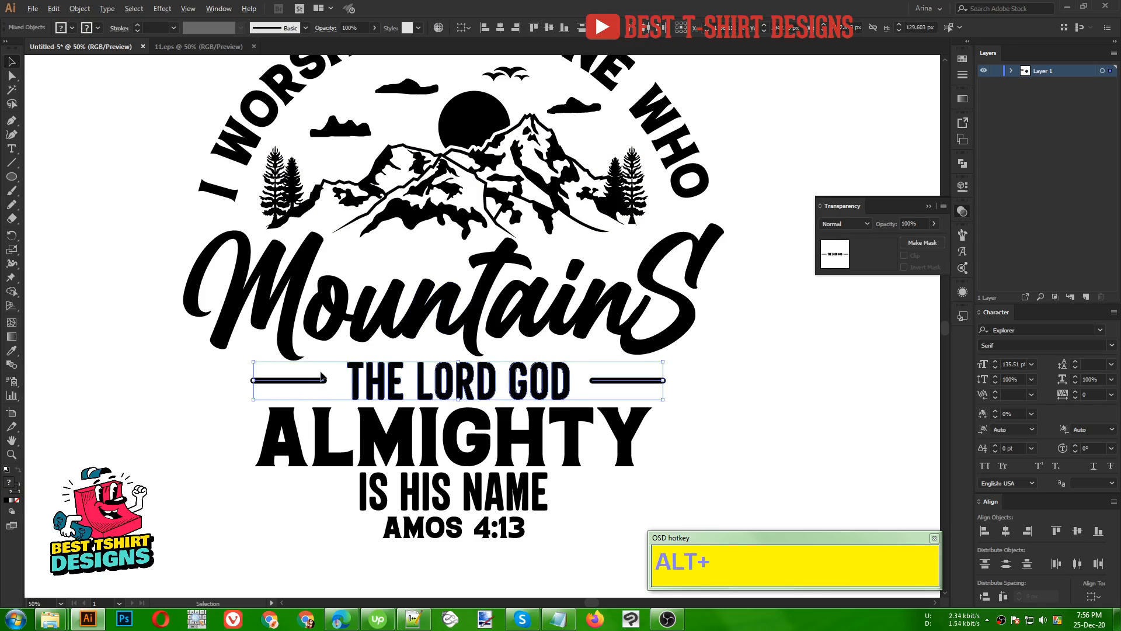
pyautogui.scroll(-1, 321, 377)
pyautogui.press('ctrl')
pyautogui.hotkey('ctrl', 'g')
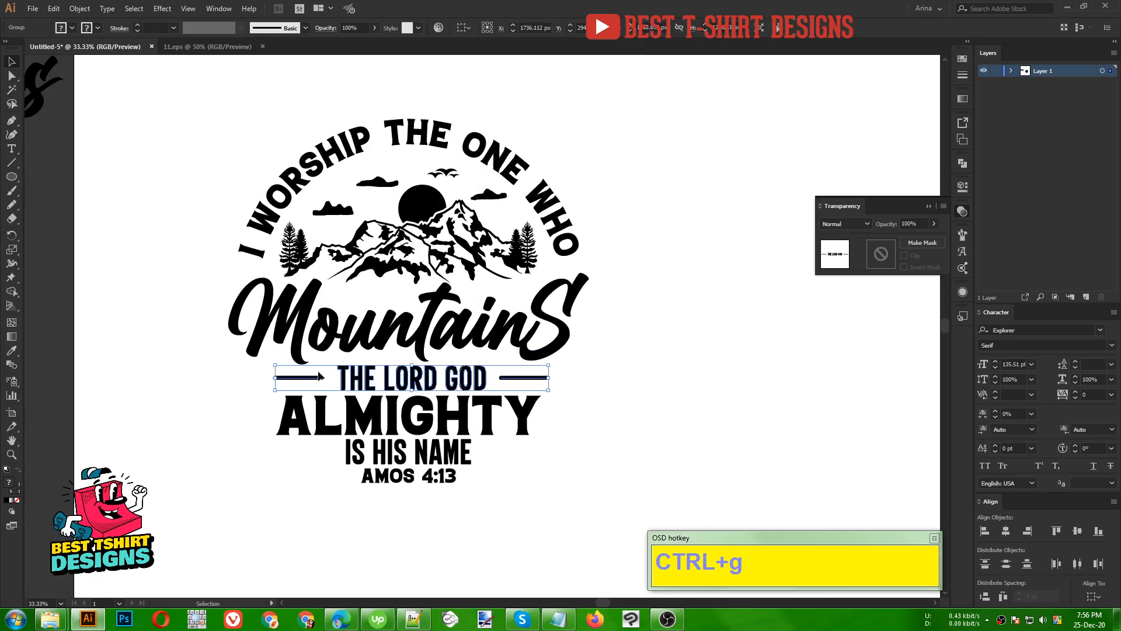
# Group the mountains, trees, sun, clouds and birds into one object, leaving out the curved I WORSHIP THE ONE WHO text.
pyautogui.click(669, 379)
pyautogui.moveTo(325, 182); pyautogui.dragTo(473, 252)
pyautogui.moveTo(246, 122); pyautogui.dragTo(532, 270)
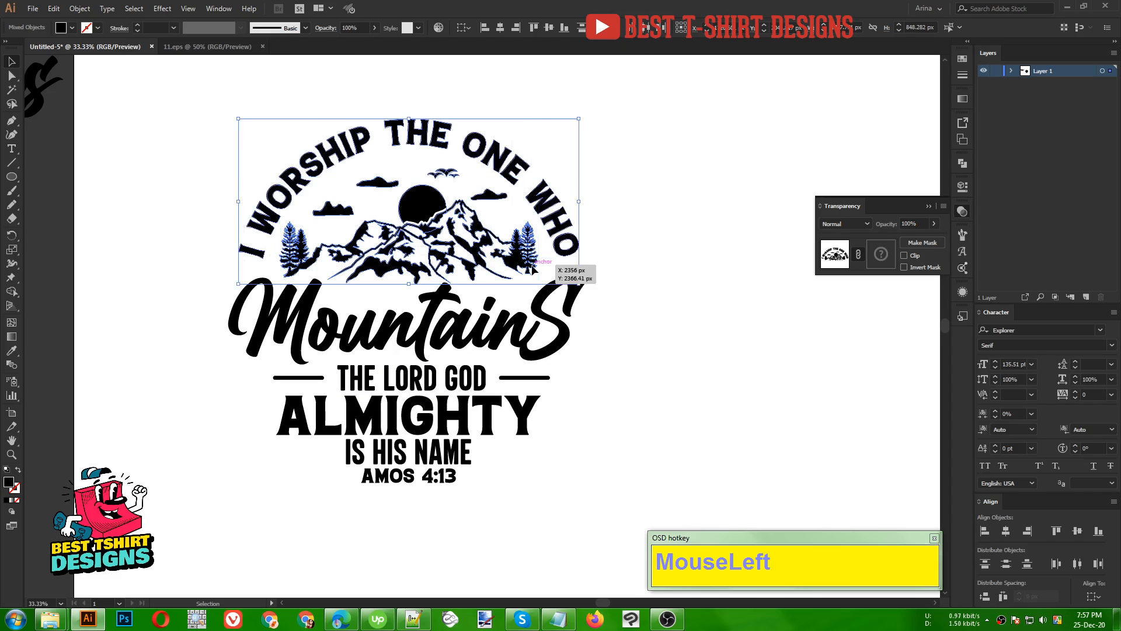
pyautogui.keyDown('shift'); pyautogui.click(493, 152); pyautogui.keyUp('shift')
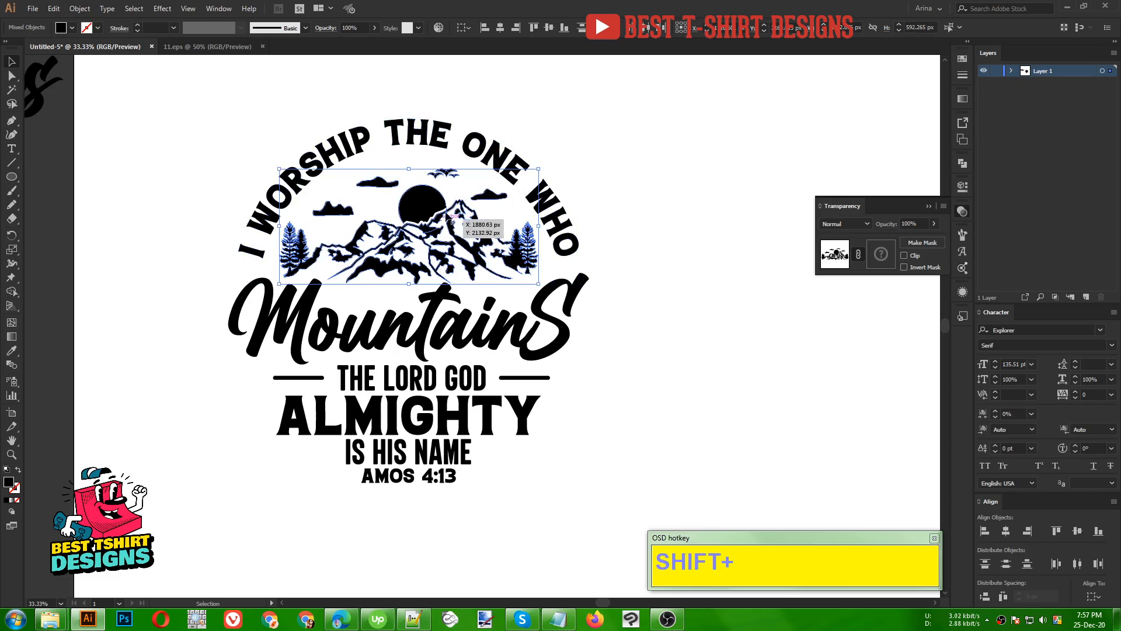
pyautogui.press('ctrl')
pyautogui.hotkey('ctrl', 'g')
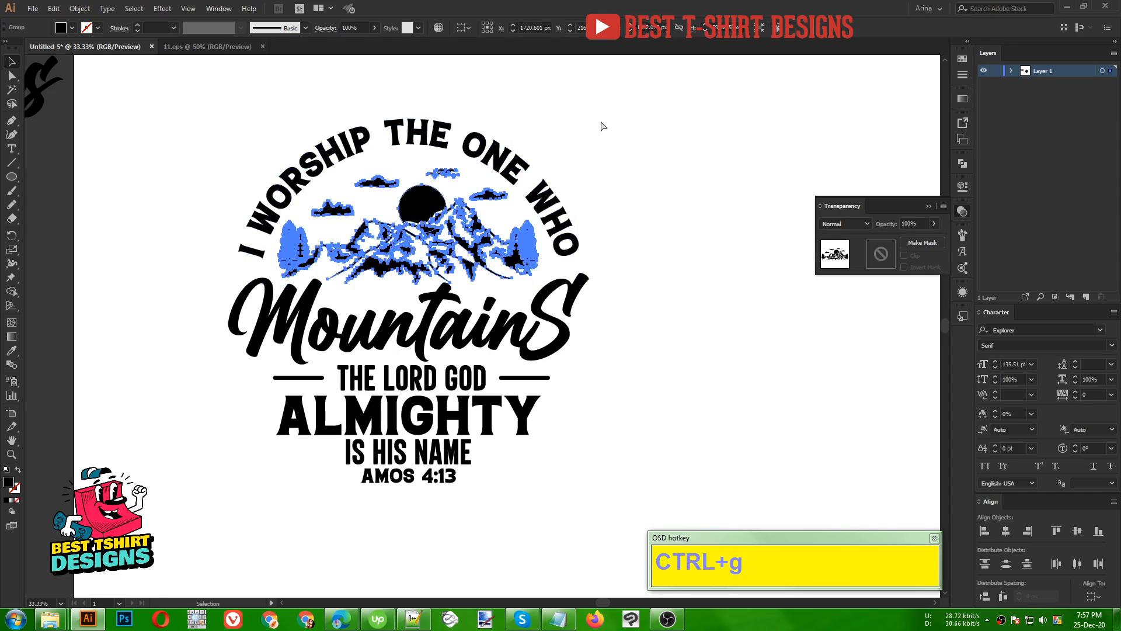
# Align the curved text, mountain scene, Mountains lettering and all verse lines by their horizontal centres, and deselect them.
pyautogui.keyDown('alt'); pyautogui.scroll(-1, 415, 198); pyautogui.keyUp('alt')
pyautogui.moveTo(261, 143); pyautogui.dragTo(617, 450)
pyautogui.click(503, 31)
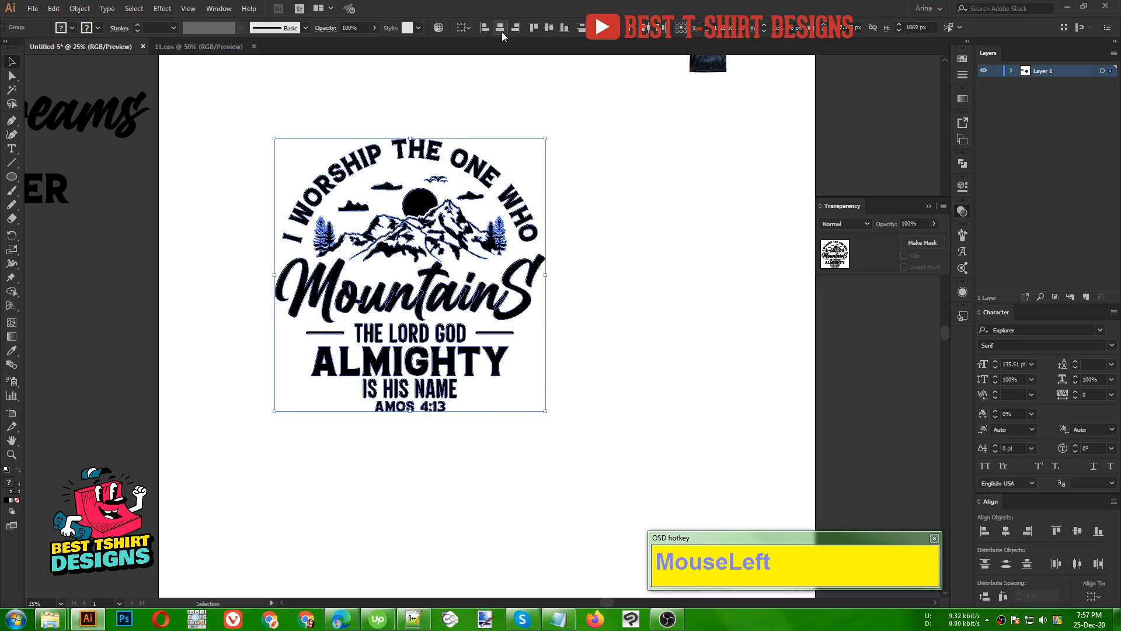
pyautogui.click(464, 101)
# Zoom in on the complete design to examine its alignment and spacing.
pyautogui.scroll(2, 718, 300)
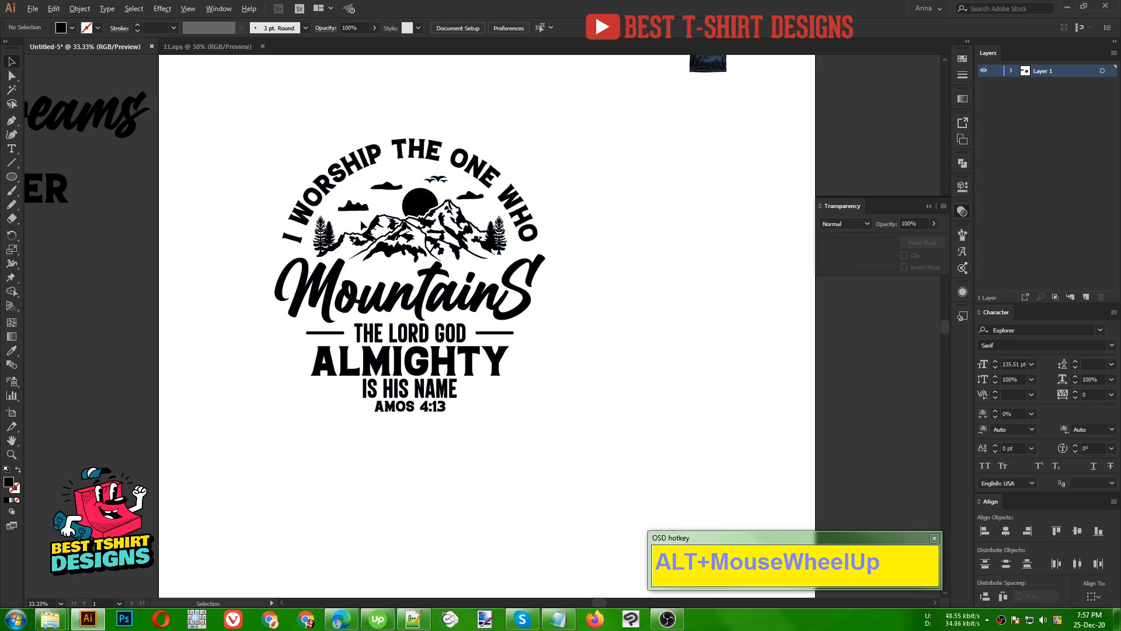
pyautogui.scroll(-1, 546, 260)
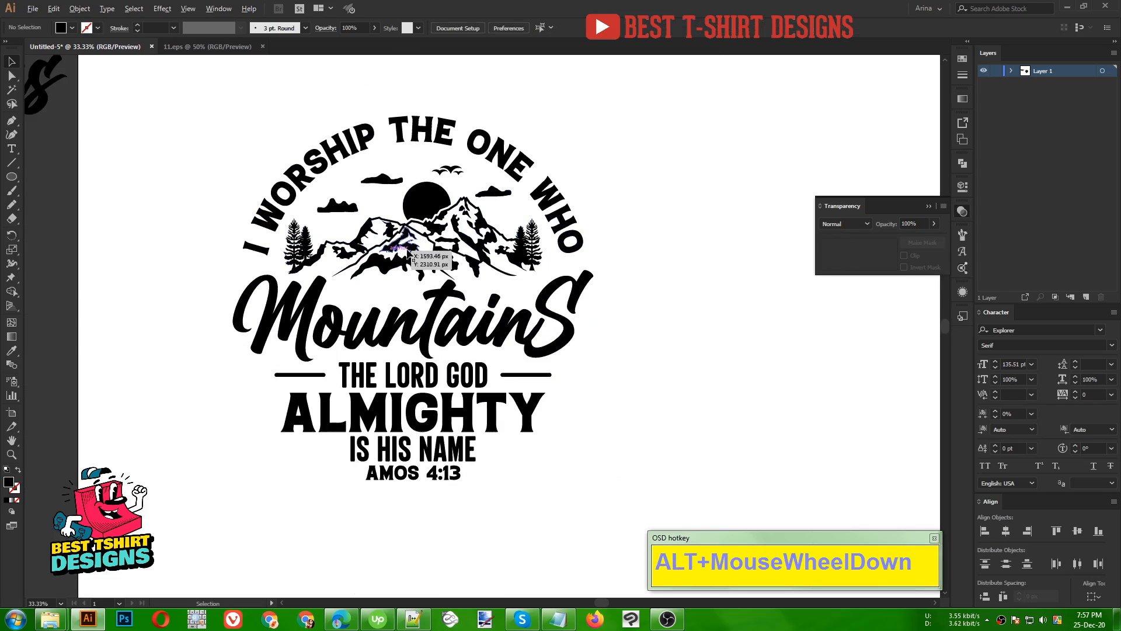
pyautogui.moveTo(521, 254); pyautogui.dragTo(397, 266)
pyautogui.click(11, 454)
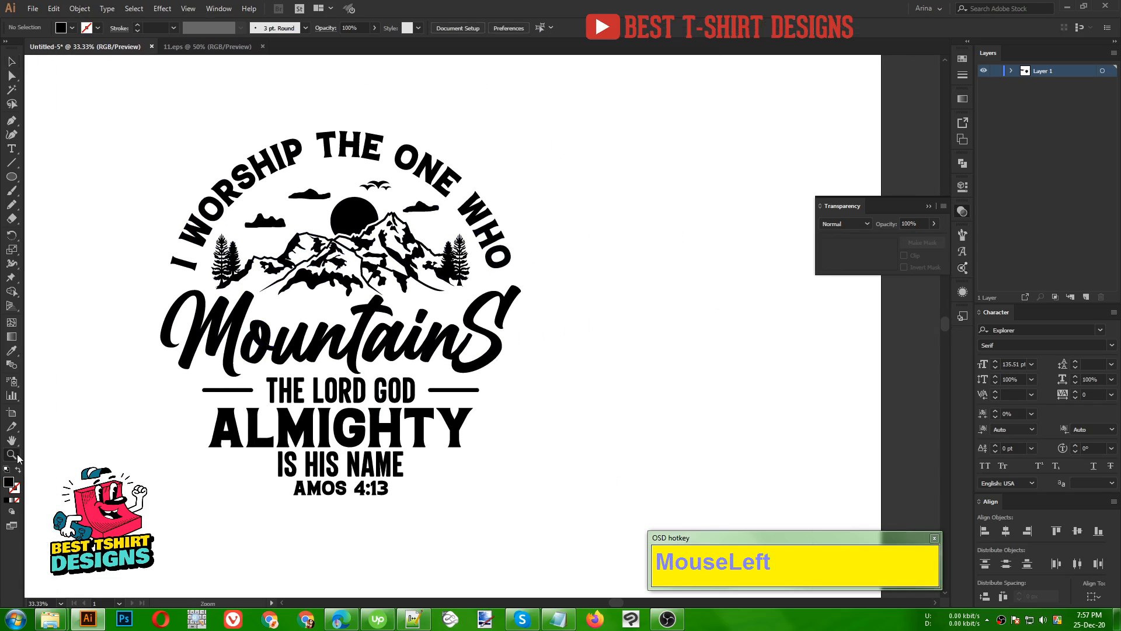
pyautogui.moveTo(129, 100); pyautogui.dragTo(564, 551)
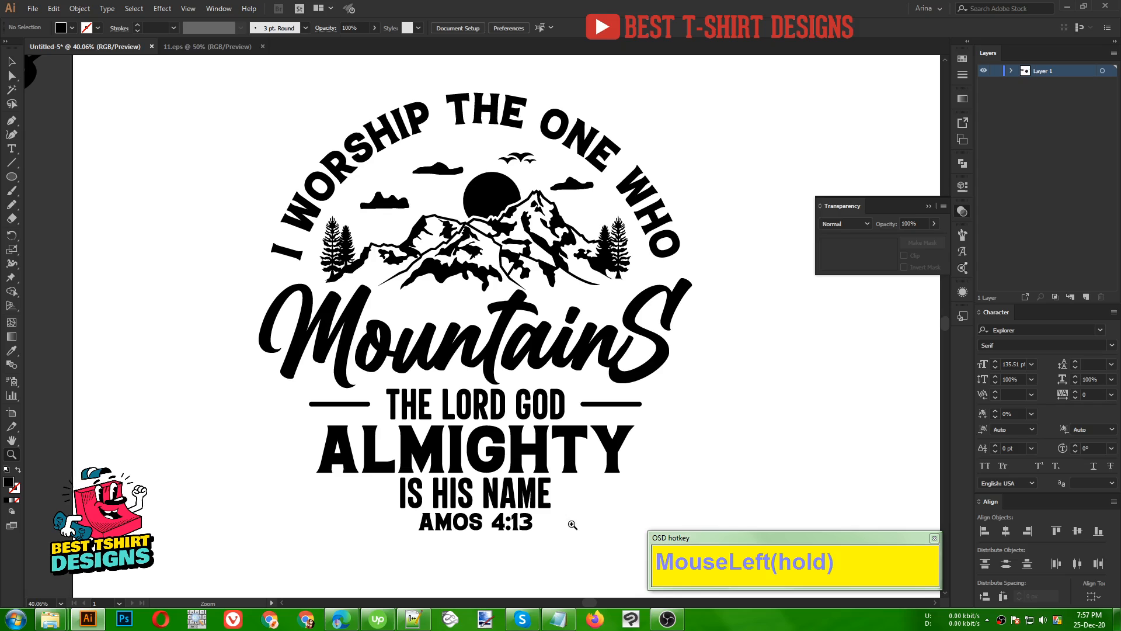
pyautogui.moveTo(588, 475); pyautogui.dragTo(415, 472)
pyautogui.press('v')
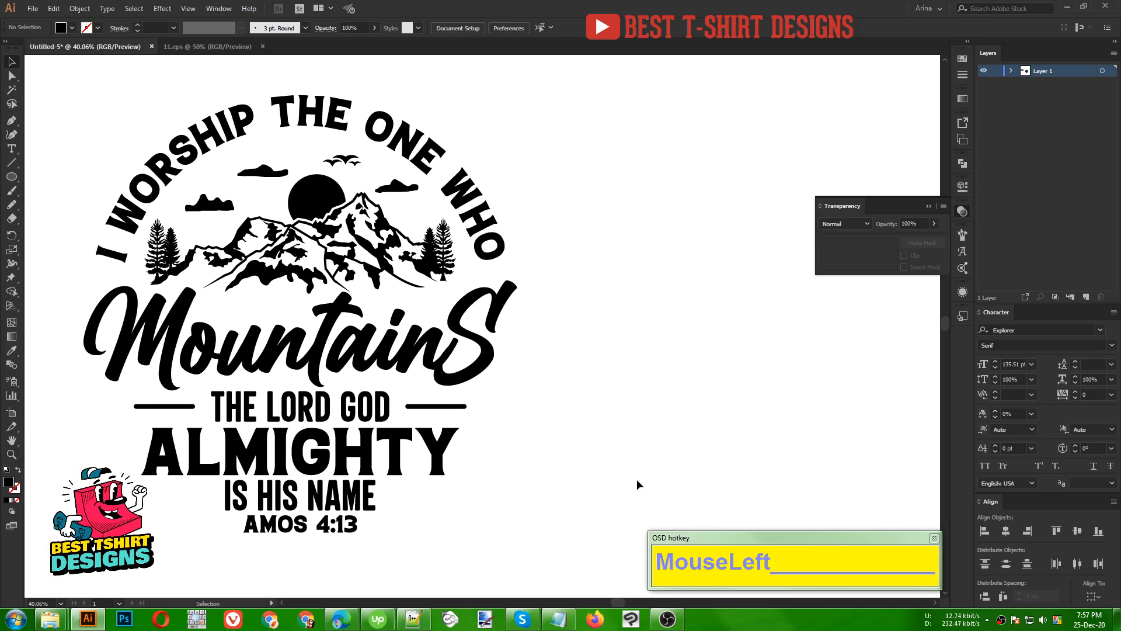